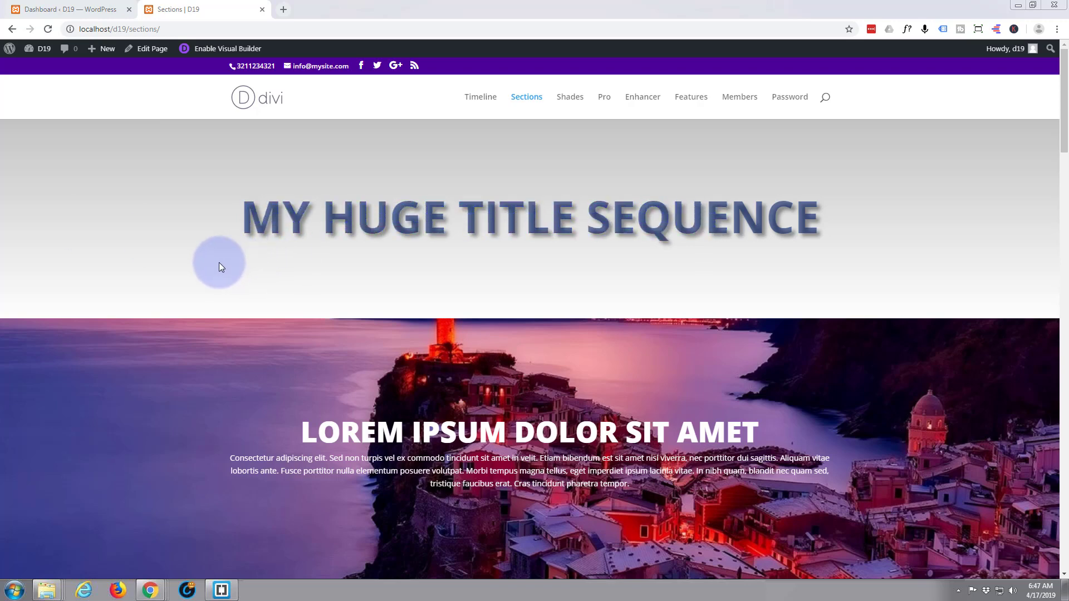
{"action": "scroll", "coordinate": [218, 266], "scroll_direction": "down", "scroll_amount": 2}
{"action": "scroll", "coordinate": [219, 266], "scroll_direction": "down", "scroll_amount": 3}
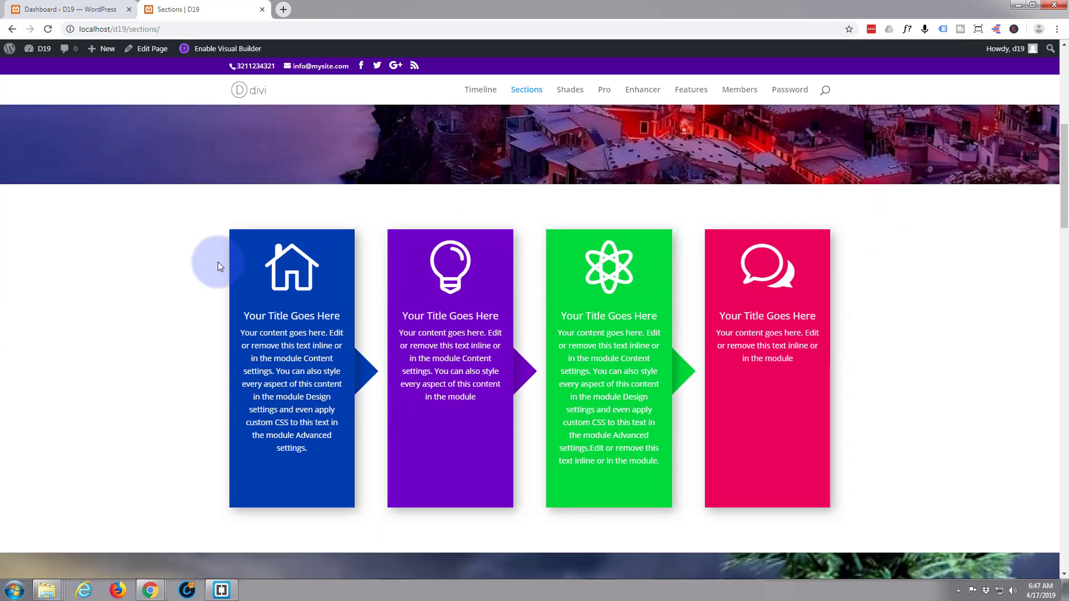
{"action": "scroll", "coordinate": [218, 264], "scroll_direction": "down", "scroll_amount": 1}
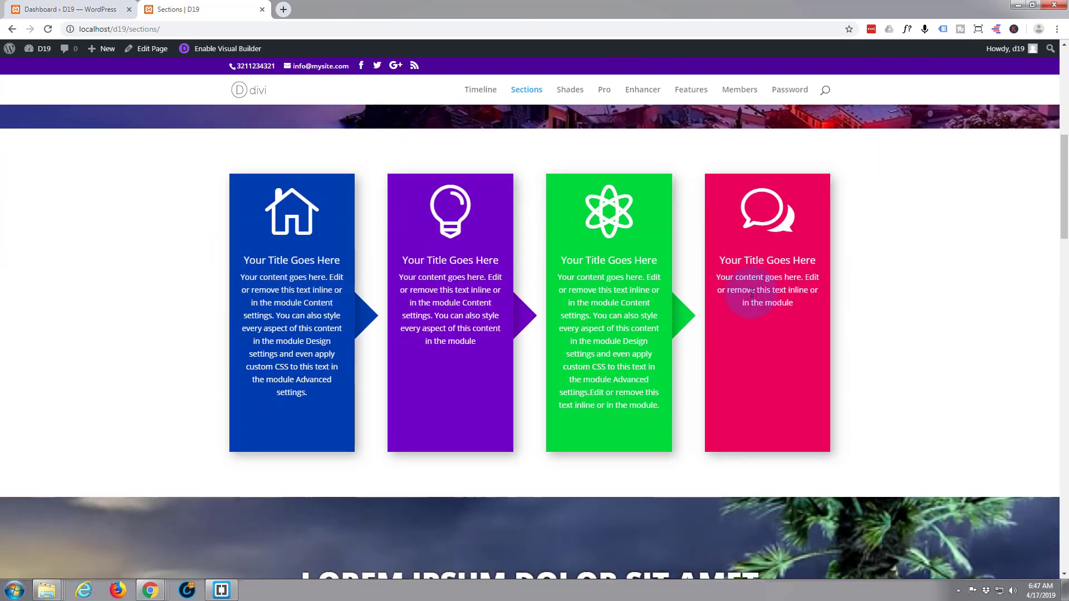
{"action": "scroll", "coordinate": [246, 281], "scroll_direction": "down", "scroll_amount": 2}
{"action": "scroll", "coordinate": [241, 291], "scroll_direction": "down", "scroll_amount": 3}
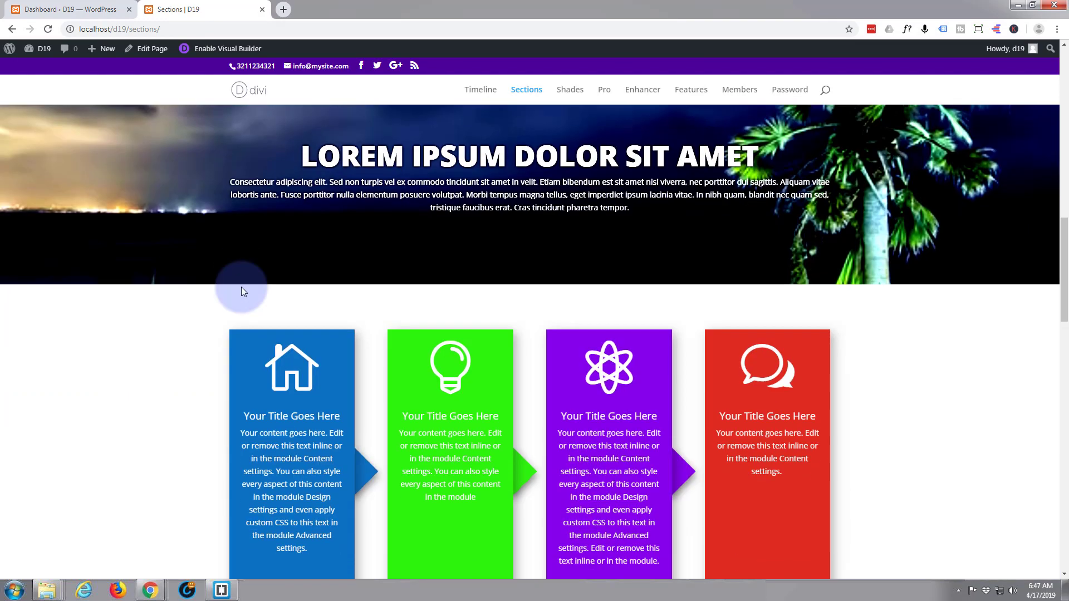
{"action": "scroll", "coordinate": [242, 291], "scroll_direction": "down", "scroll_amount": 2}
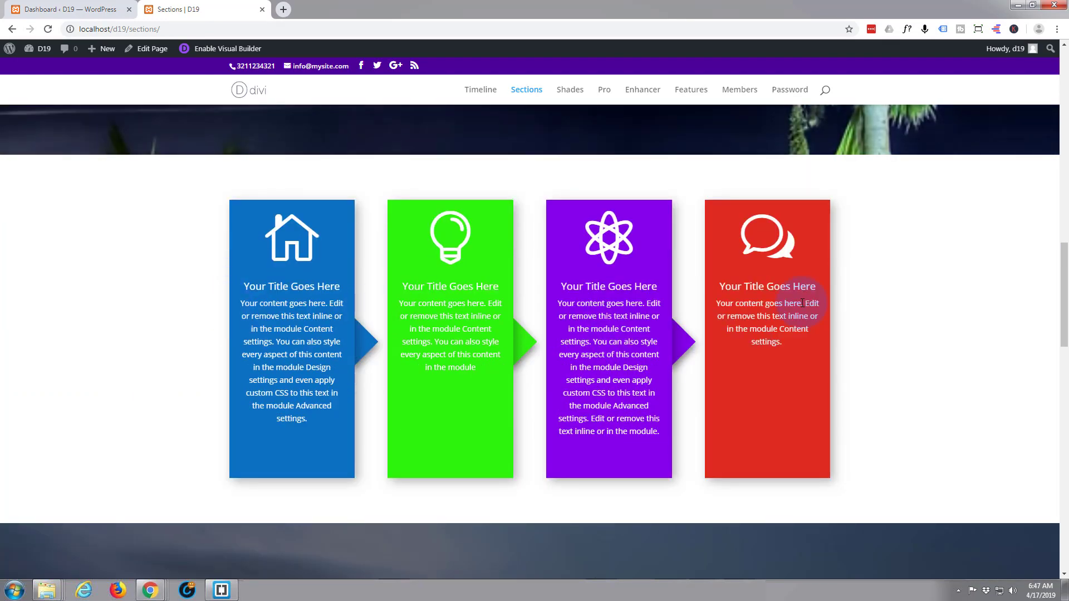
{"action": "scroll", "coordinate": [500, 295], "scroll_direction": "down", "scroll_amount": 5}
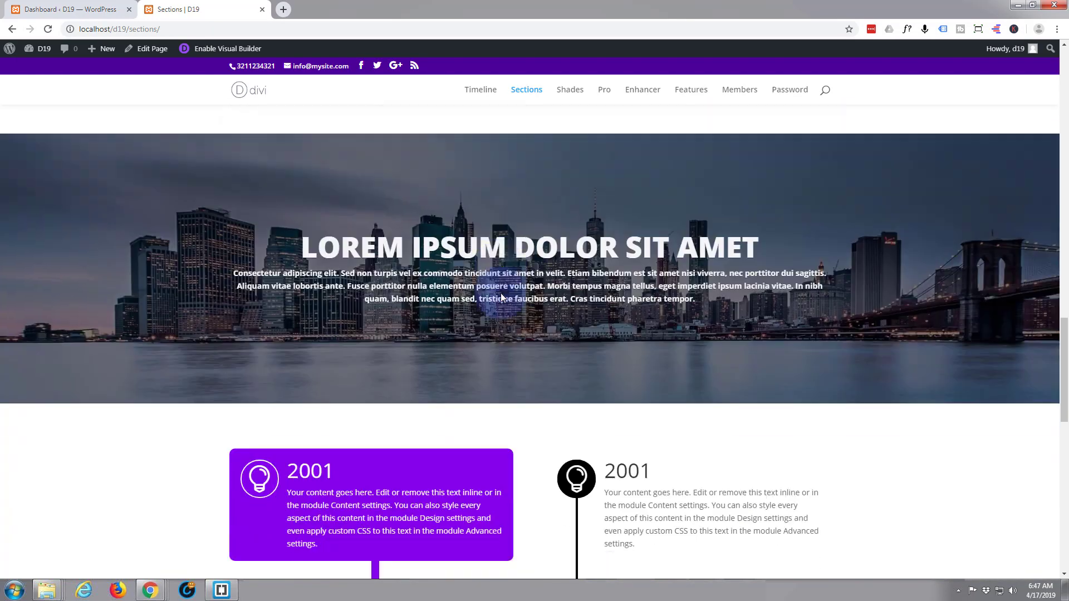
{"action": "scroll", "coordinate": [501, 293], "scroll_direction": "down", "scroll_amount": 3}
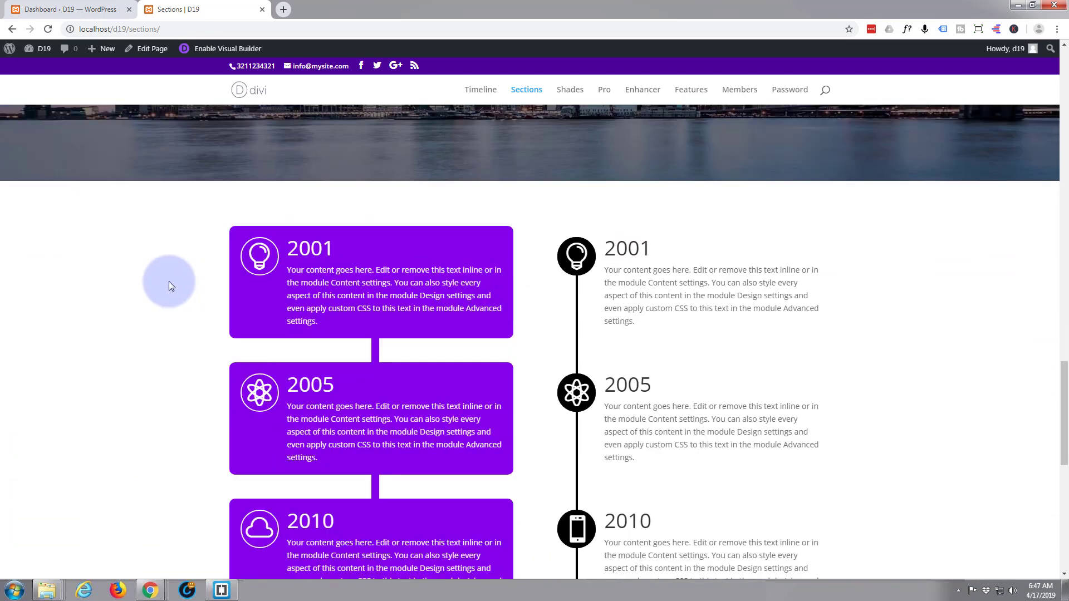
{"action": "scroll", "coordinate": [166, 281], "scroll_direction": "down", "scroll_amount": 1}
{"action": "scroll", "coordinate": [158, 282], "scroll_direction": "down", "scroll_amount": 1}
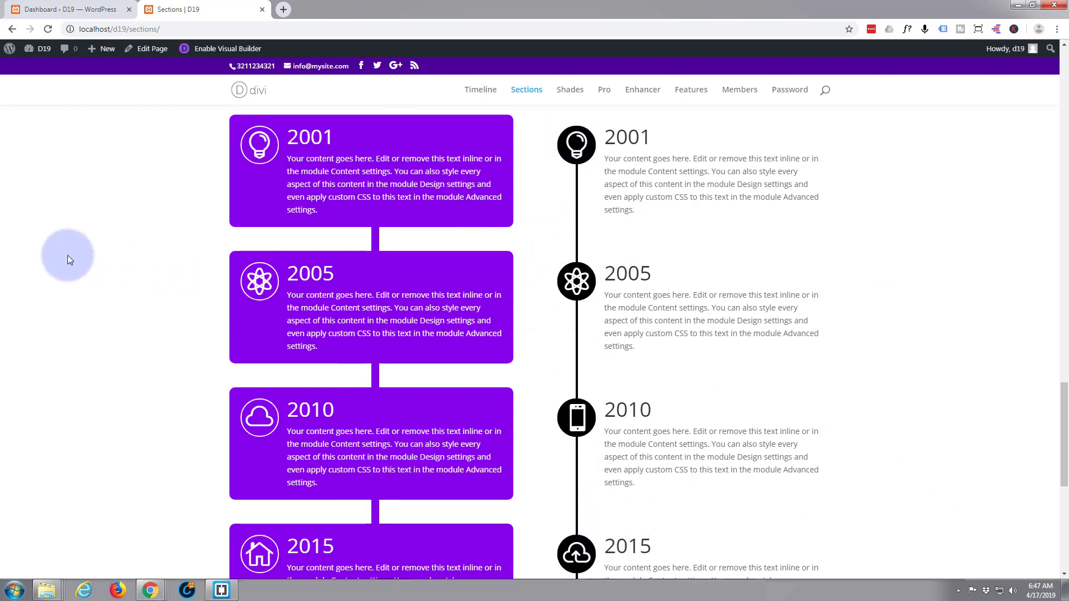
{"action": "scroll", "coordinate": [70, 249], "scroll_direction": "down", "scroll_amount": 1}
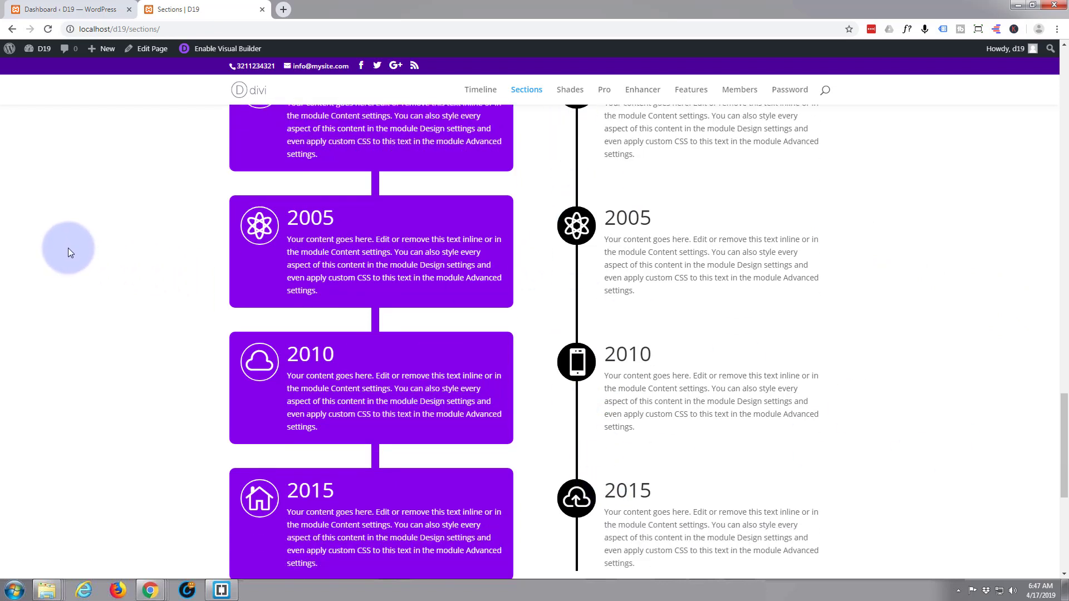
{"action": "scroll", "coordinate": [67, 248], "scroll_direction": "down", "scroll_amount": 1}
{"action": "scroll", "coordinate": [66, 250], "scroll_direction": "up", "scroll_amount": 1}
{"action": "scroll", "coordinate": [66, 250], "scroll_direction": "up", "scroll_amount": 1}
{"action": "scroll", "coordinate": [66, 250], "scroll_direction": "down", "scroll_amount": 1}
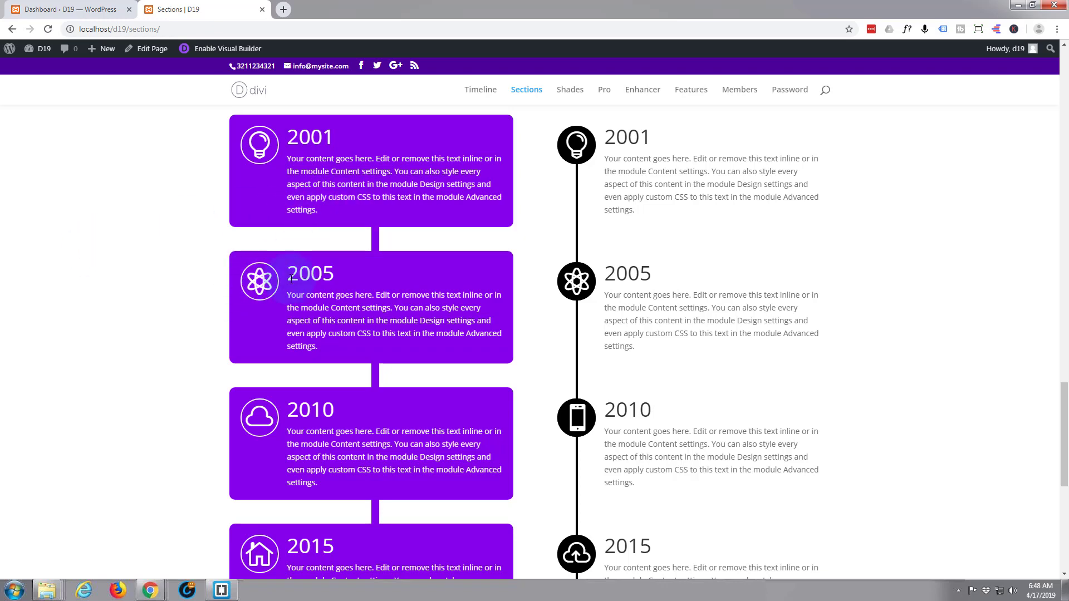
{"action": "scroll", "coordinate": [290, 278], "scroll_direction": "down", "scroll_amount": 2}
{"action": "scroll", "coordinate": [289, 278], "scroll_direction": "down", "scroll_amount": 2}
{"action": "scroll", "coordinate": [290, 278], "scroll_direction": "down", "scroll_amount": 1}
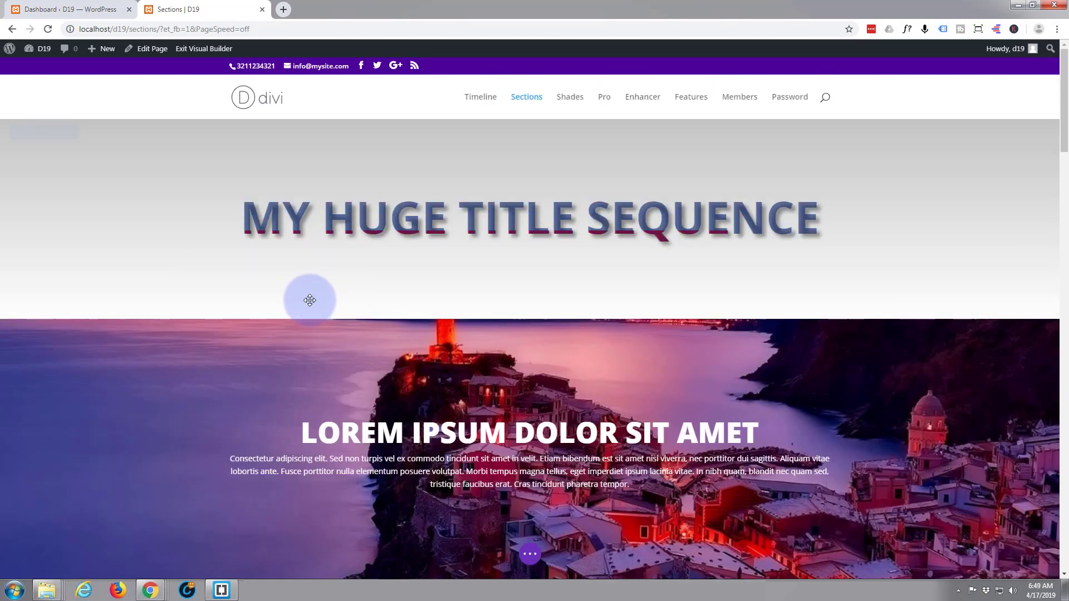
{"action": "scroll", "coordinate": [310, 299], "scroll_direction": "down", "scroll_amount": 3}
{"action": "scroll", "coordinate": [301, 301], "scroll_direction": "down", "scroll_amount": 2}
{"action": "scroll", "coordinate": [272, 306], "scroll_direction": "down", "scroll_amount": 4}
{"action": "scroll", "coordinate": [272, 307], "scroll_direction": "down", "scroll_amount": 2}
{"action": "scroll", "coordinate": [270, 305], "scroll_direction": "down", "scroll_amount": 1}
{"action": "scroll", "coordinate": [270, 305], "scroll_direction": "down", "scroll_amount": 3}
{"action": "scroll", "coordinate": [272, 304], "scroll_direction": "down", "scroll_amount": 2}
{"action": "scroll", "coordinate": [272, 305], "scroll_direction": "down", "scroll_amount": 2}
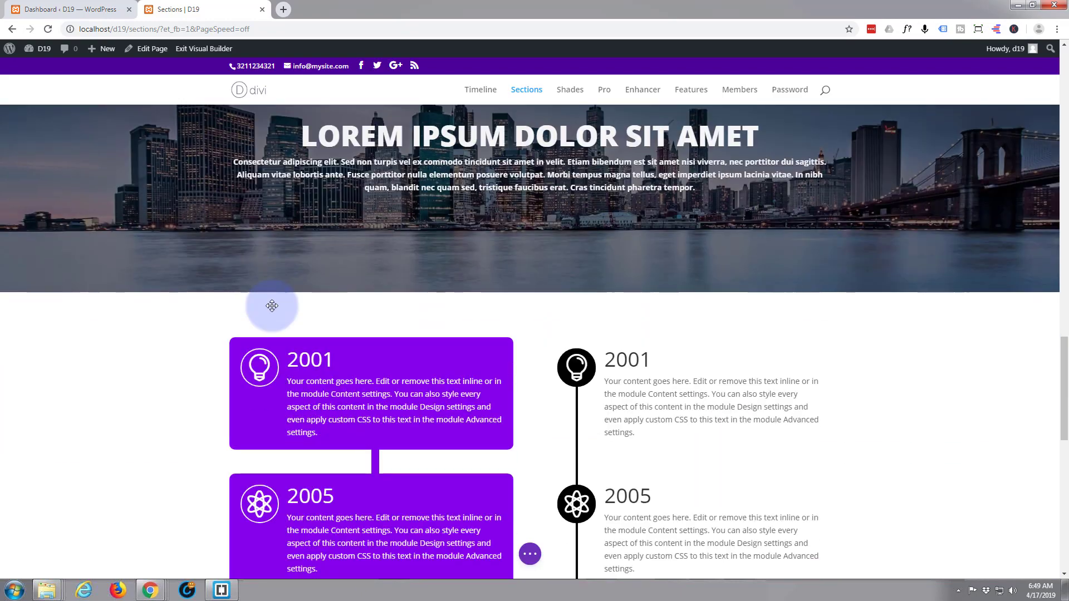
{"action": "scroll", "coordinate": [270, 306], "scroll_direction": "down", "scroll_amount": 4}
{"action": "scroll", "coordinate": [264, 305], "scroll_direction": "down", "scroll_amount": 2}
{"action": "scroll", "coordinate": [509, 288], "scroll_direction": "down", "scroll_amount": 2}
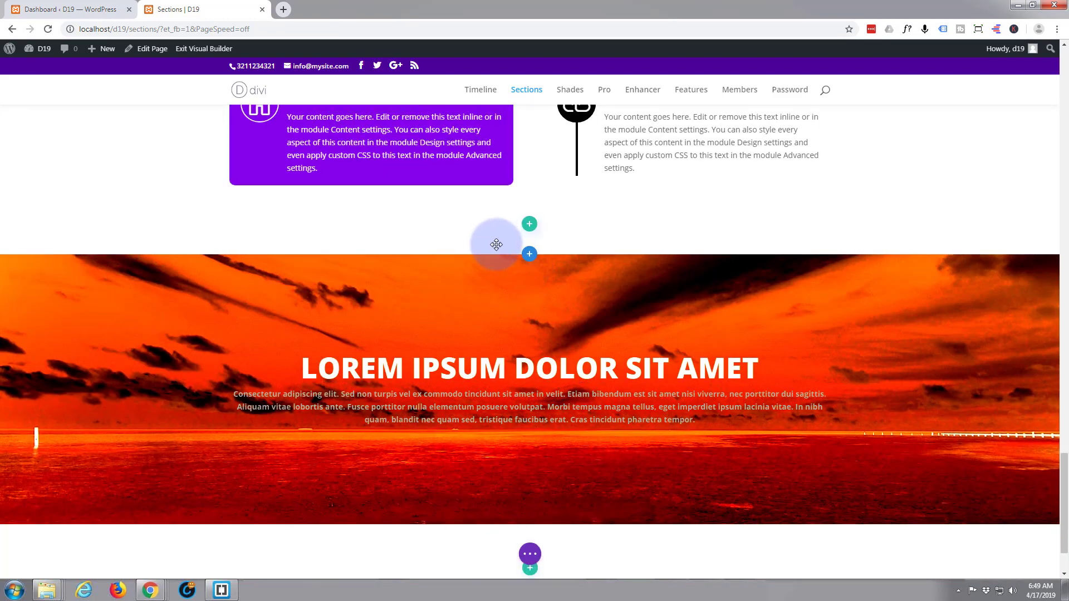
{"action": "mouse_move", "coordinate": [530, 254]}
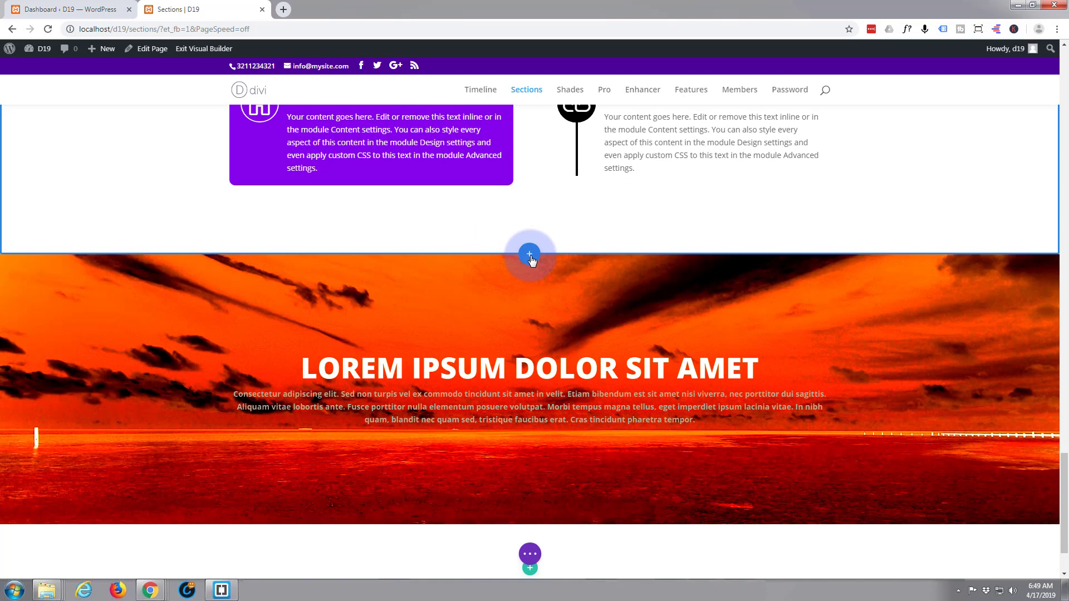
- Insert a Regular section with a two-column row and a Blurb module in the left column
{"action": "left_click", "coordinate": [530, 256]}
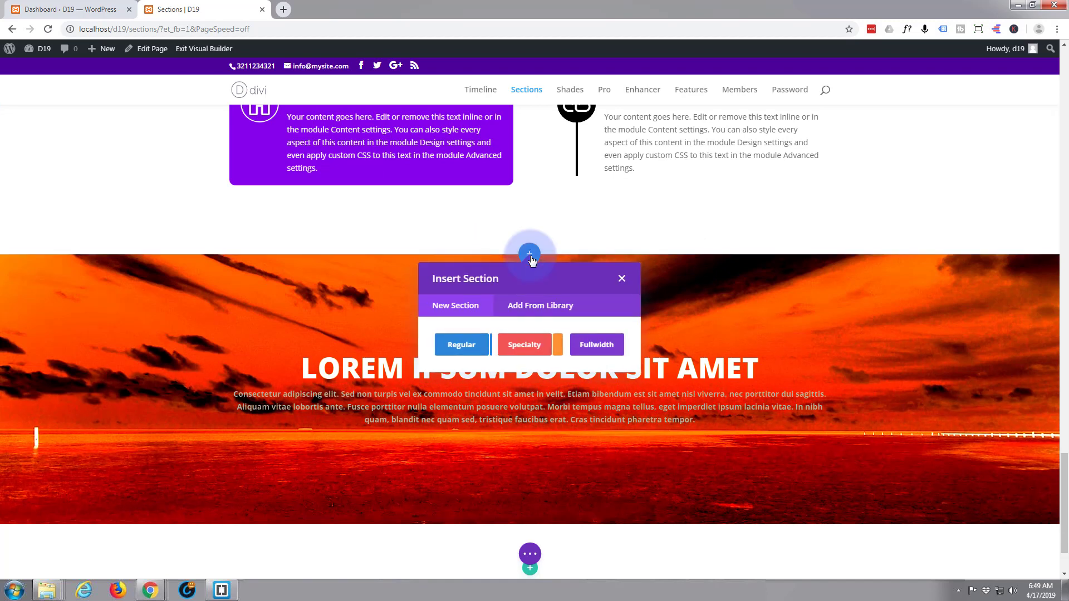
{"action": "left_click", "coordinate": [473, 346]}
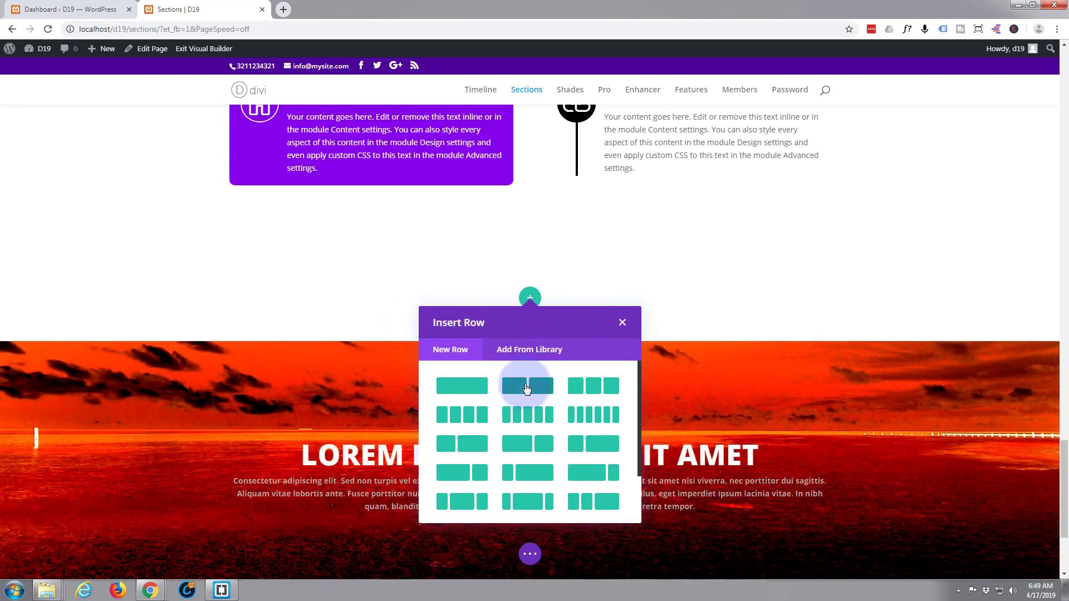
{"action": "left_click", "coordinate": [527, 388]}
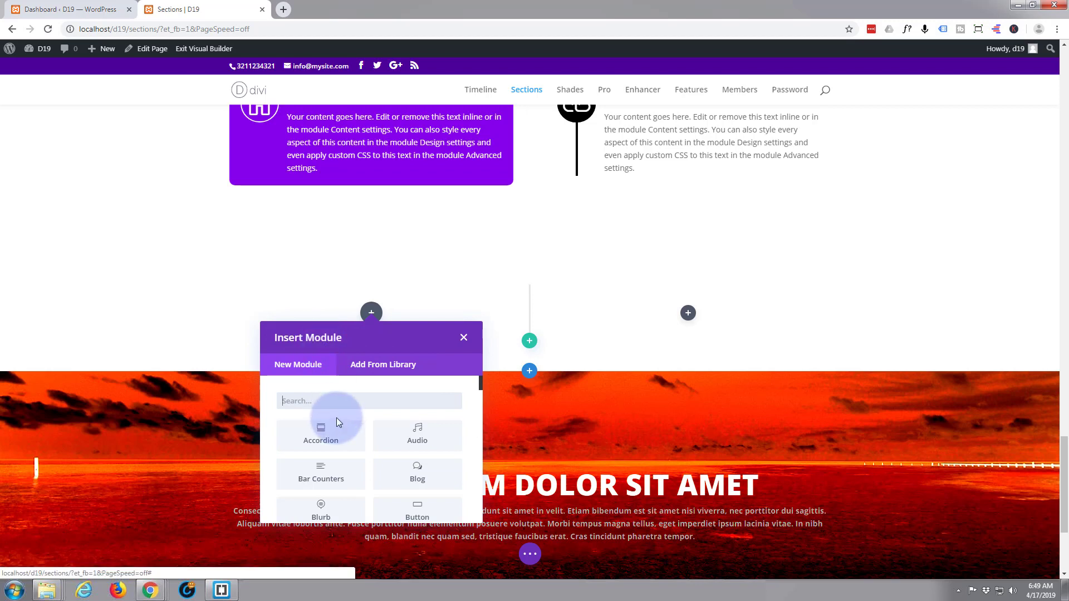
{"action": "scroll", "coordinate": [337, 418], "scroll_direction": "down", "scroll_amount": 2}
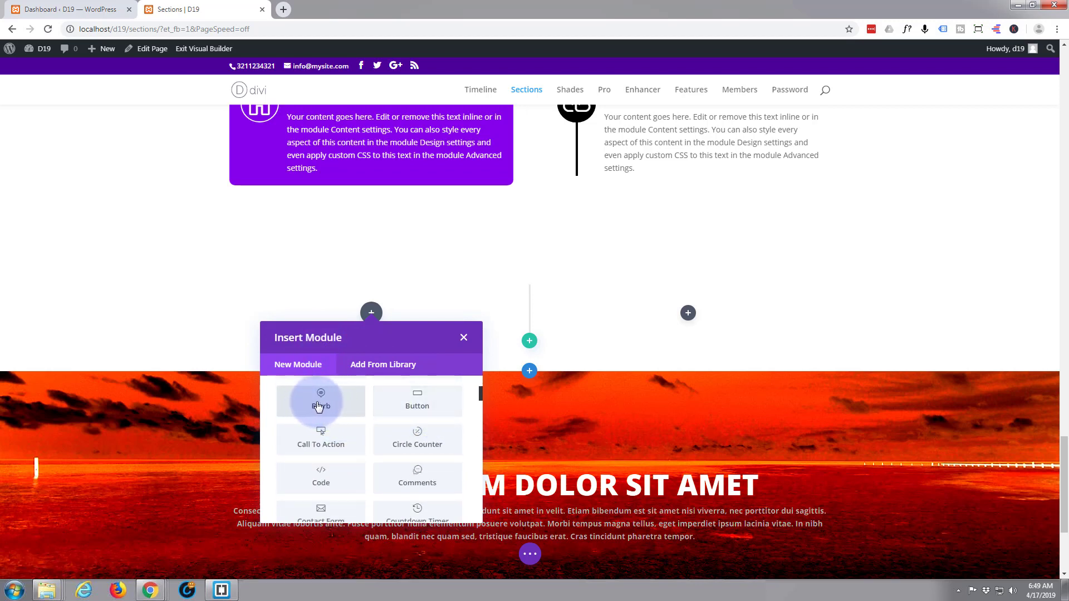
{"action": "left_click", "coordinate": [318, 406]}
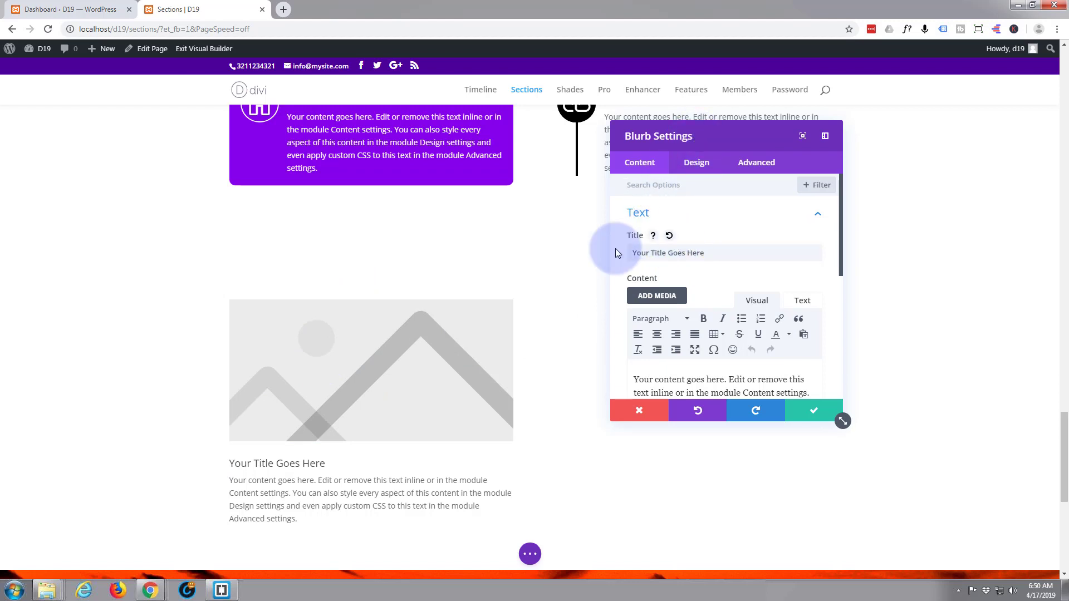
- Replace the placeholder blurb title text with 2001
{"action": "mouse_move", "coordinate": [724, 252]}
{"action": "left_click_drag", "start_coordinate": [634, 252], "coordinate": [706, 254]}
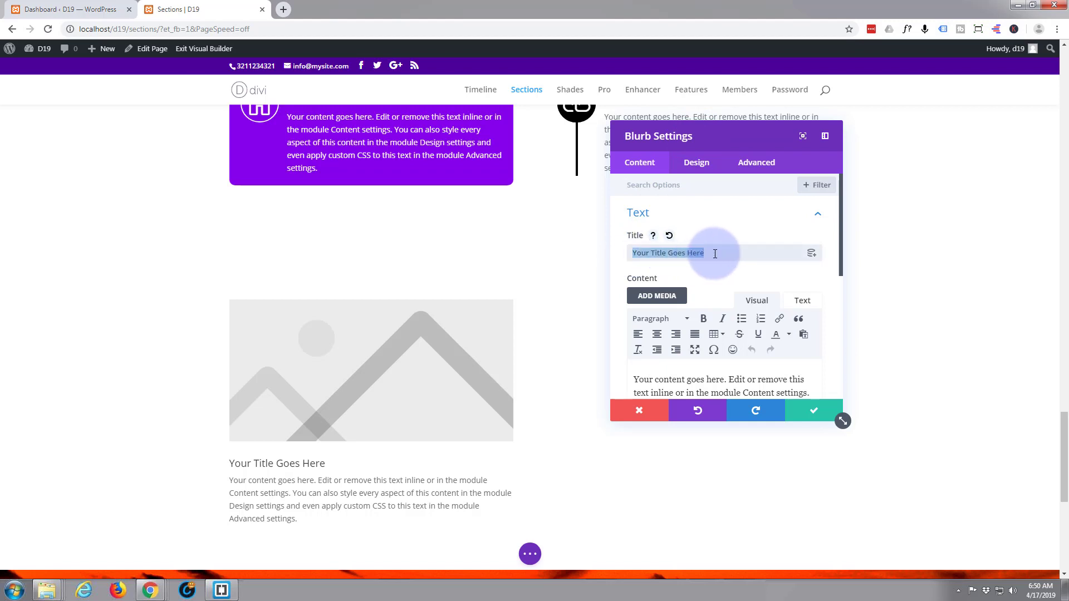
{"action": "type", "text": "2001"}
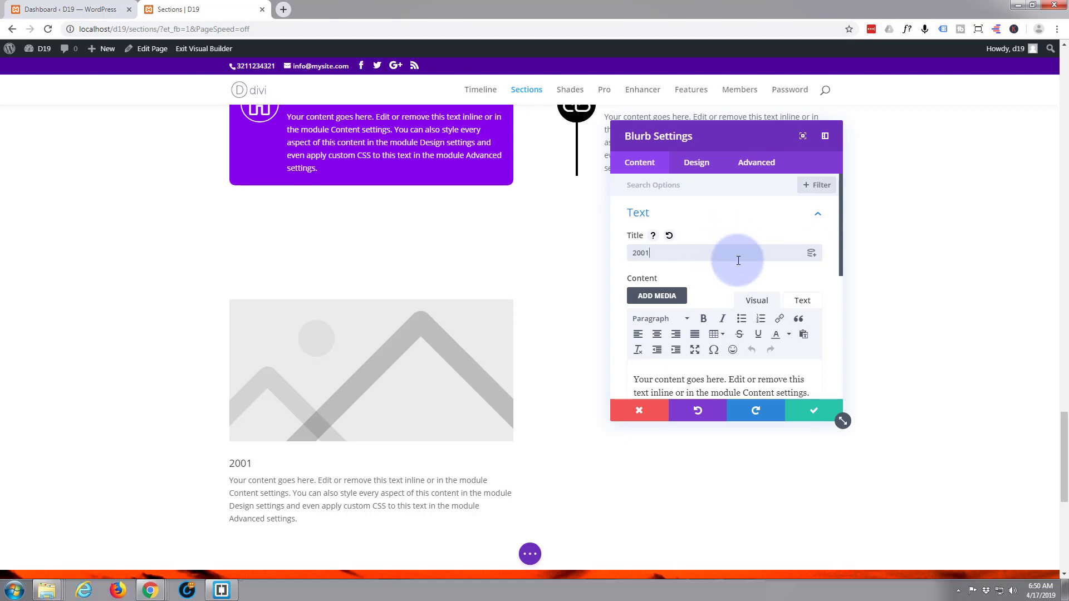
{"action": "mouse_move", "coordinate": [723, 385]}
{"action": "scroll", "coordinate": [683, 360], "scroll_direction": "down", "scroll_amount": 2}
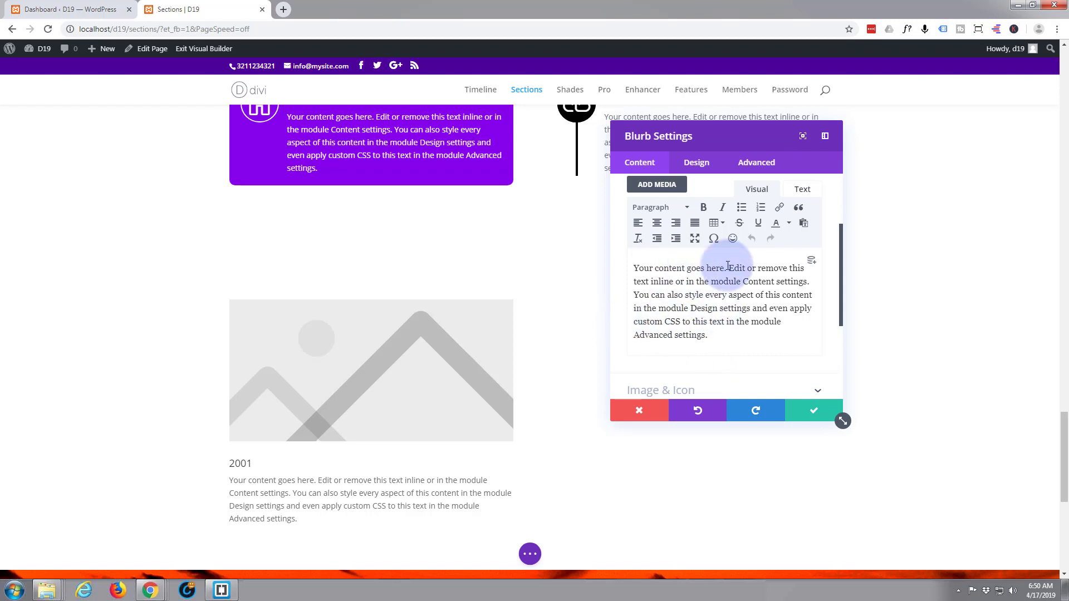
{"action": "scroll", "coordinate": [728, 304], "scroll_direction": "up", "scroll_amount": 2}
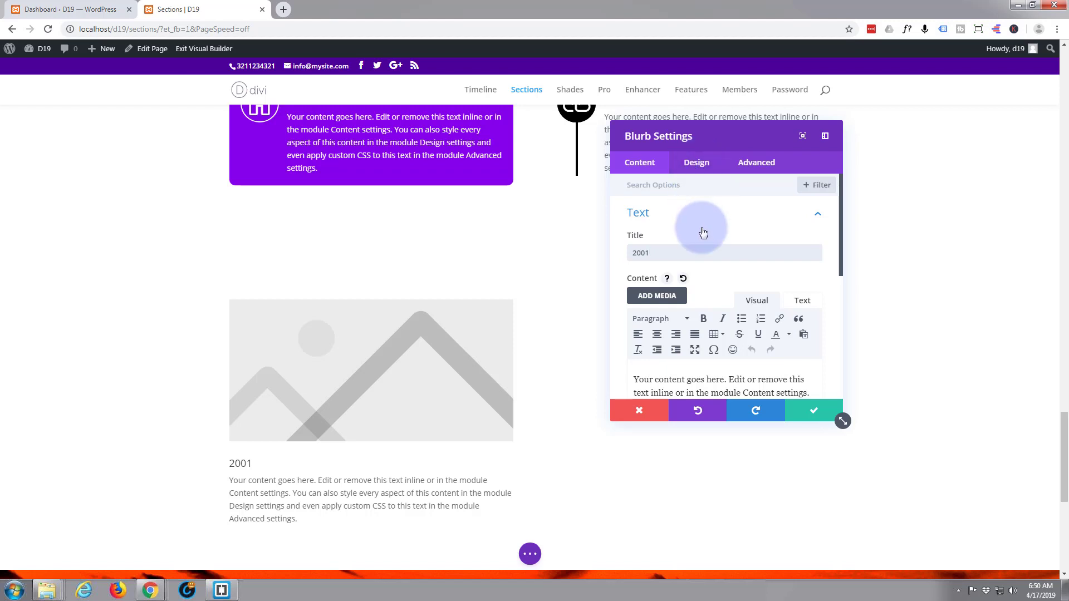
{"action": "scroll", "coordinate": [703, 225], "scroll_direction": "down", "scroll_amount": 5}
{"action": "scroll", "coordinate": [702, 226], "scroll_direction": "down", "scroll_amount": 1}
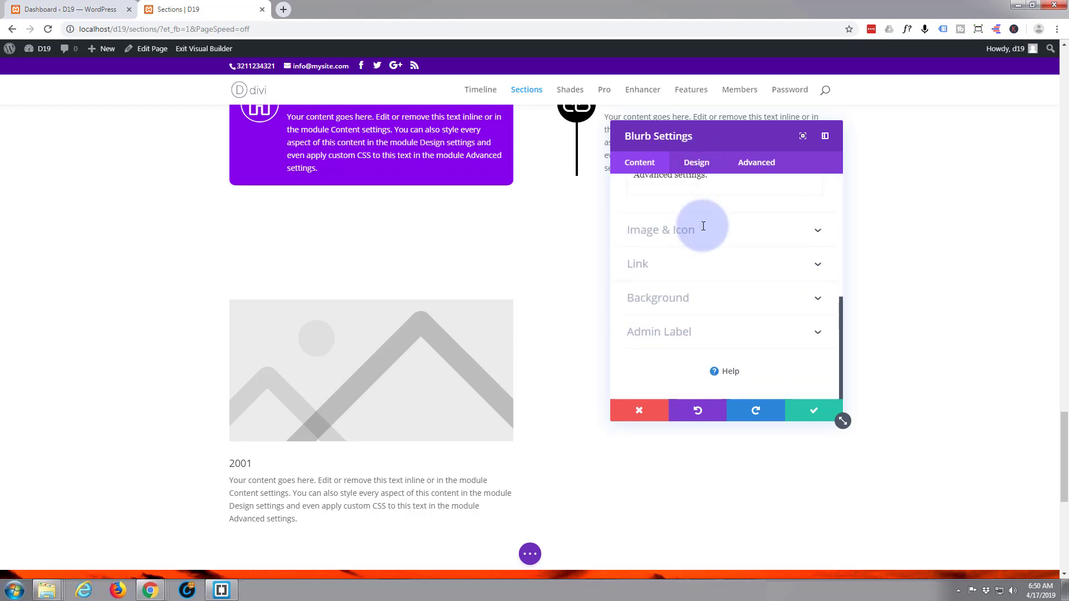
- Set Use Icon to YES and choose the lightbulb icon for the 2001 blurb
{"action": "left_click", "coordinate": [733, 236]}
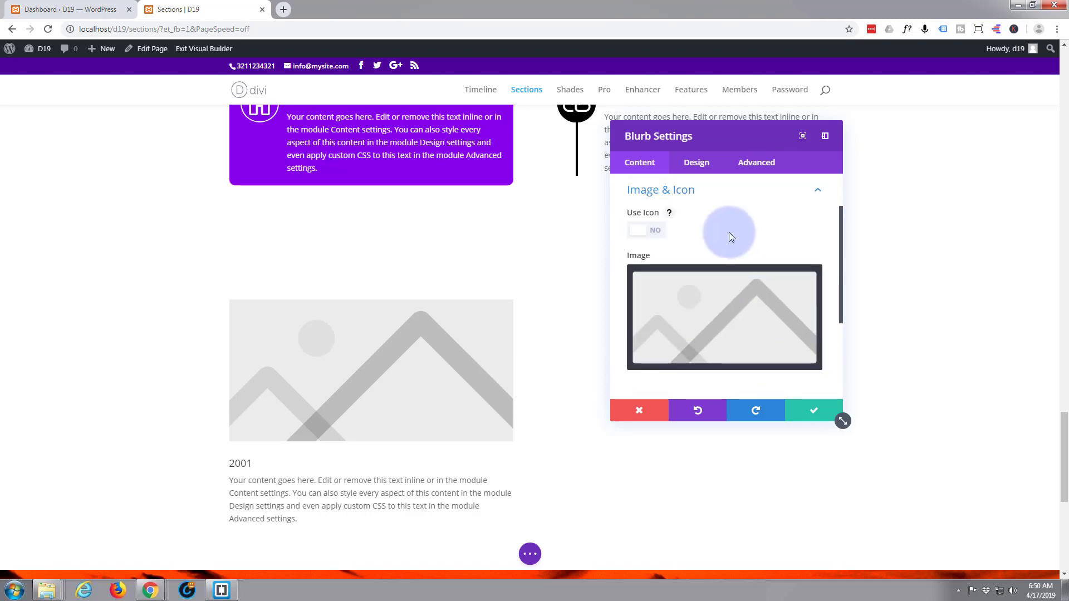
{"action": "left_click", "coordinate": [658, 232]}
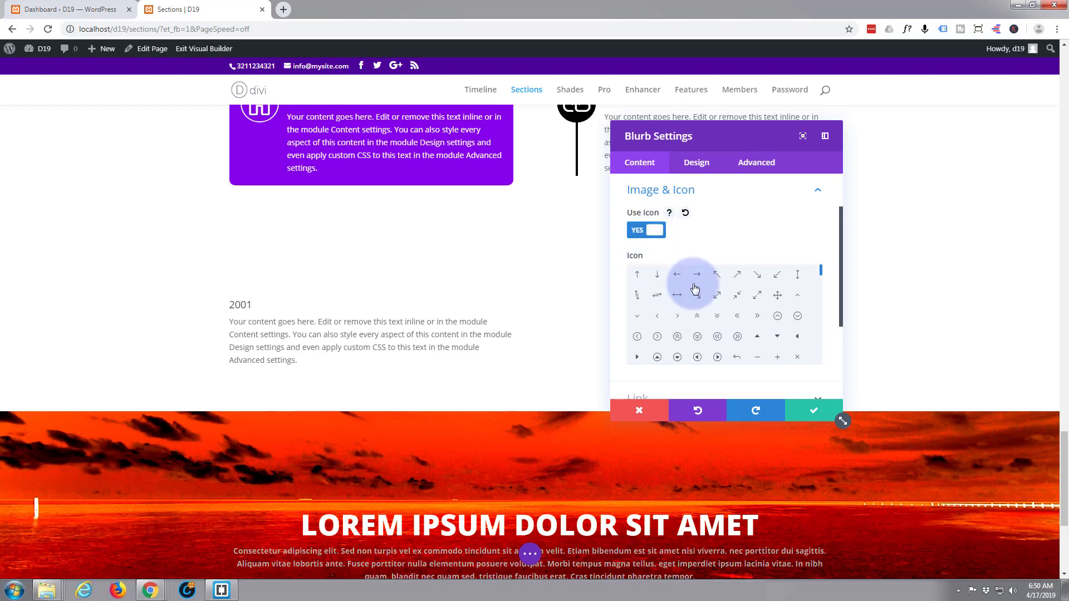
{"action": "scroll", "coordinate": [692, 292], "scroll_direction": "down", "scroll_amount": 1}
{"action": "scroll", "coordinate": [692, 293], "scroll_direction": "down", "scroll_amount": 2}
{"action": "scroll", "coordinate": [692, 292], "scroll_direction": "down", "scroll_amount": 2}
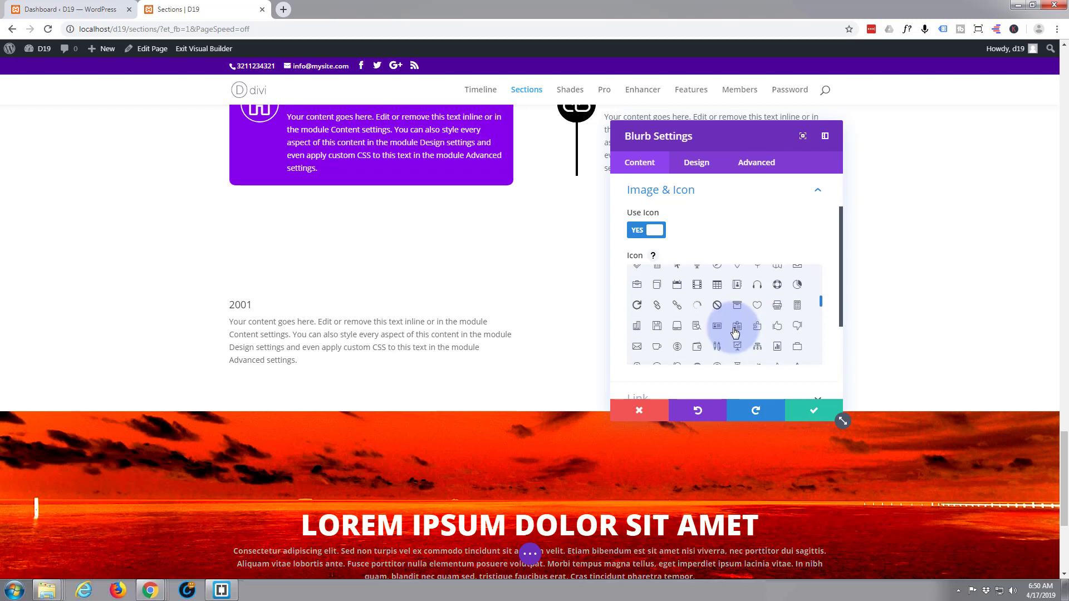
{"action": "scroll", "coordinate": [735, 333], "scroll_direction": "up", "scroll_amount": 1}
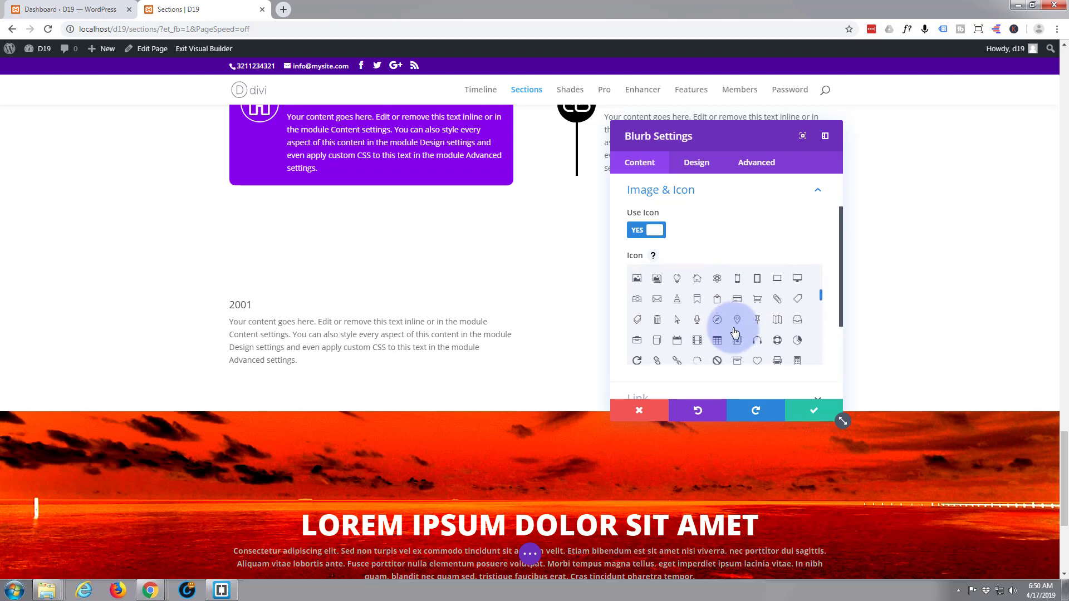
{"action": "left_click", "coordinate": [678, 280]}
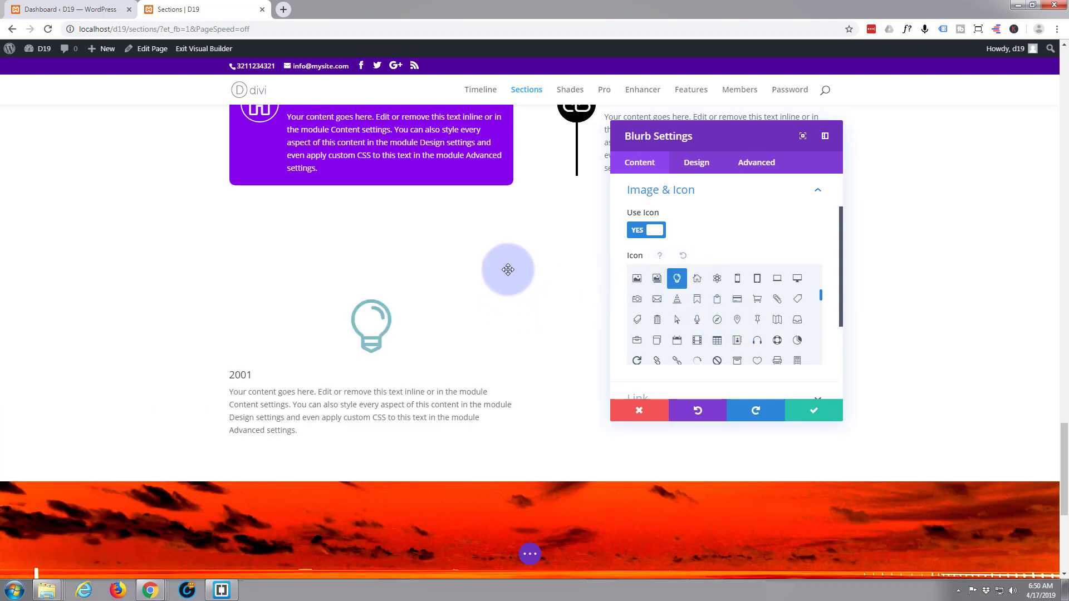
{"action": "scroll", "coordinate": [508, 274], "scroll_direction": "up", "scroll_amount": 3}
{"action": "scroll", "coordinate": [508, 274], "scroll_direction": "up", "scroll_amount": 4}
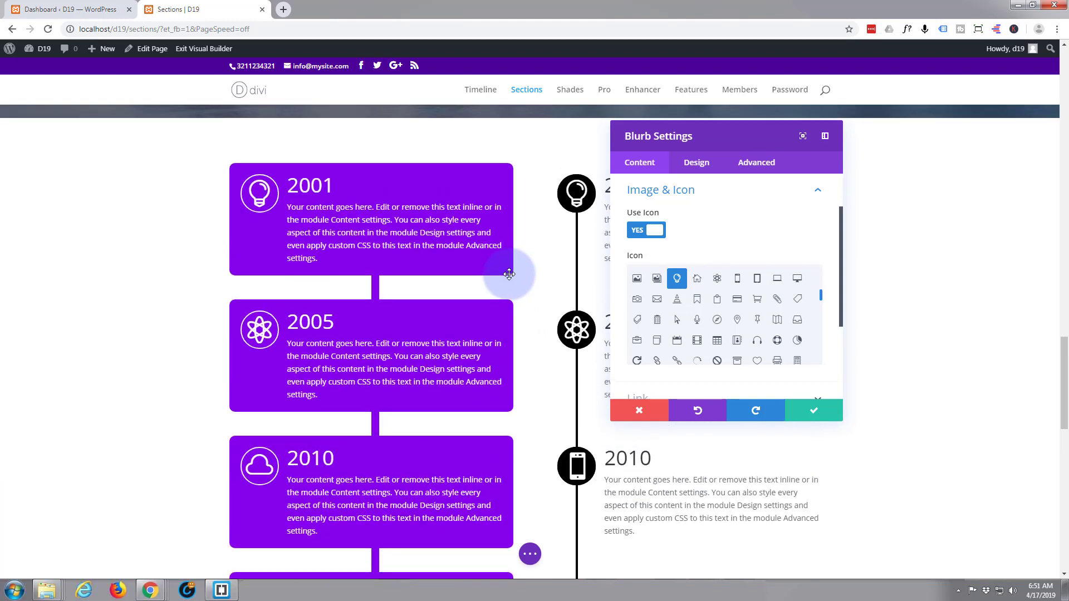
{"action": "scroll", "coordinate": [509, 274], "scroll_direction": "down", "scroll_amount": 3}
{"action": "scroll", "coordinate": [509, 274], "scroll_direction": "down", "scroll_amount": 3}
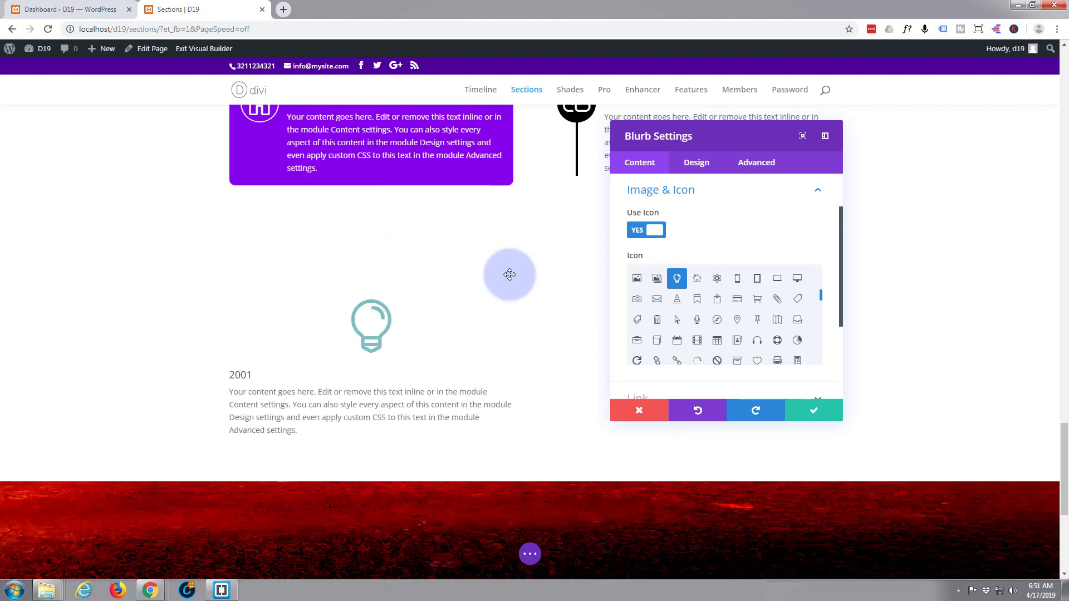
{"action": "scroll", "coordinate": [509, 274], "scroll_direction": "down", "scroll_amount": 1}
{"action": "scroll", "coordinate": [513, 245], "scroll_direction": "up", "scroll_amount": 3}
{"action": "scroll", "coordinate": [517, 249], "scroll_direction": "up", "scroll_amount": 3}
{"action": "scroll", "coordinate": [371, 453], "scroll_direction": "down", "scroll_amount": 3}
{"action": "scroll", "coordinate": [372, 446], "scroll_direction": "down", "scroll_amount": 3}
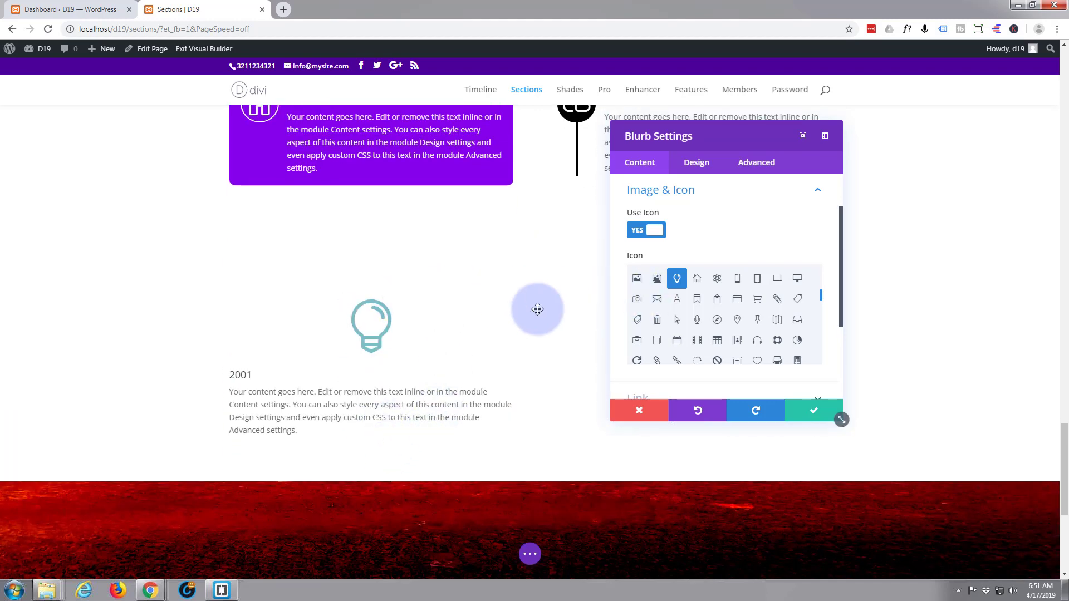
{"action": "mouse_move", "coordinate": [730, 231]}
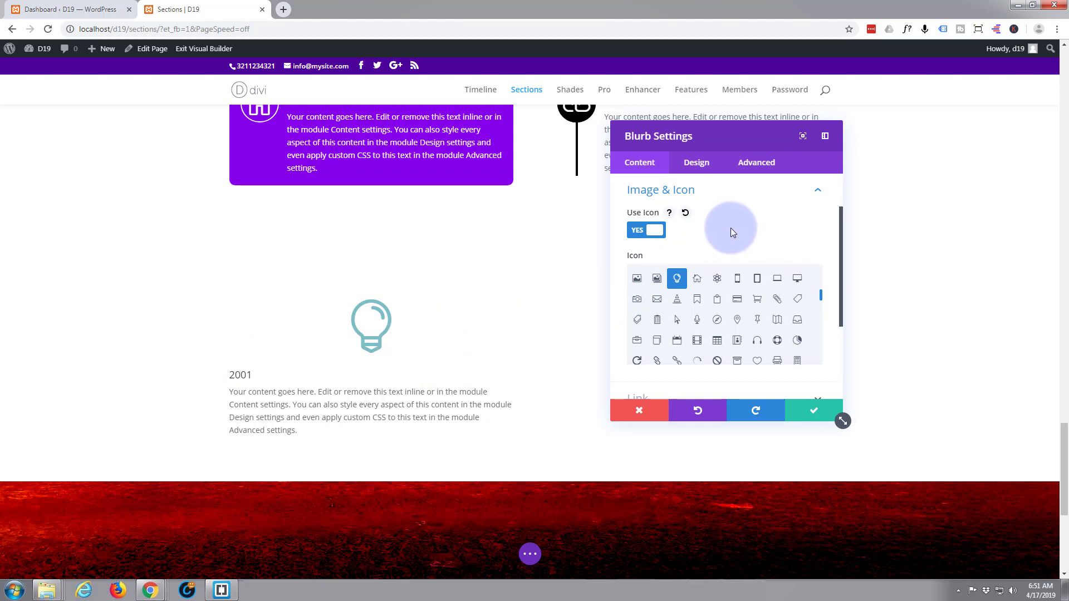
{"action": "scroll", "coordinate": [731, 228], "scroll_direction": "down", "scroll_amount": 2}
{"action": "scroll", "coordinate": [721, 223], "scroll_direction": "down", "scroll_amount": 5}
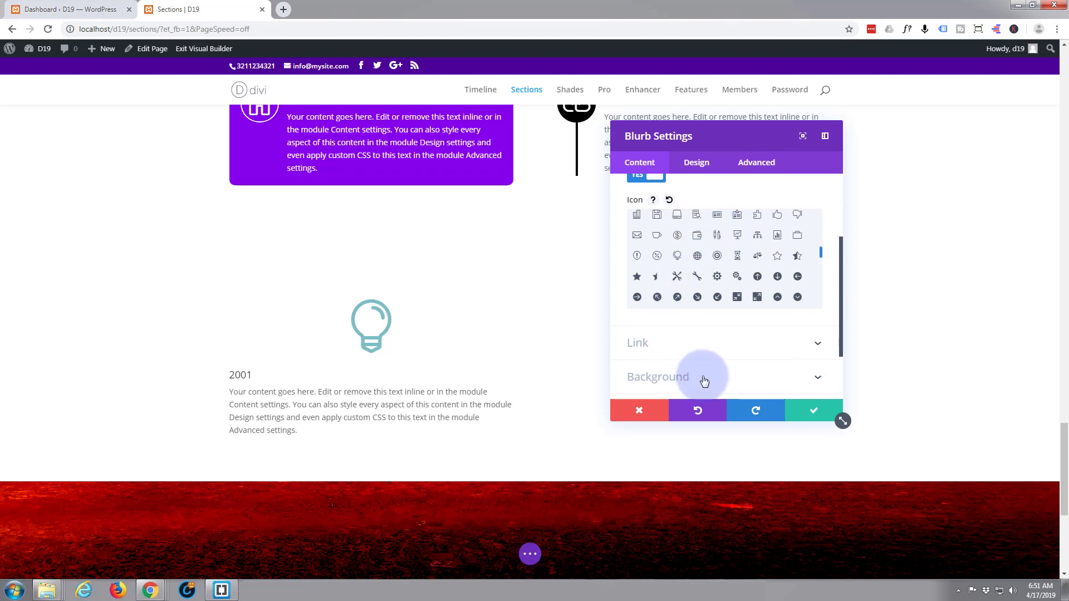
- Set the 2001 blurb's background colour to blue #0c71c3
{"action": "left_click", "coordinate": [703, 377]}
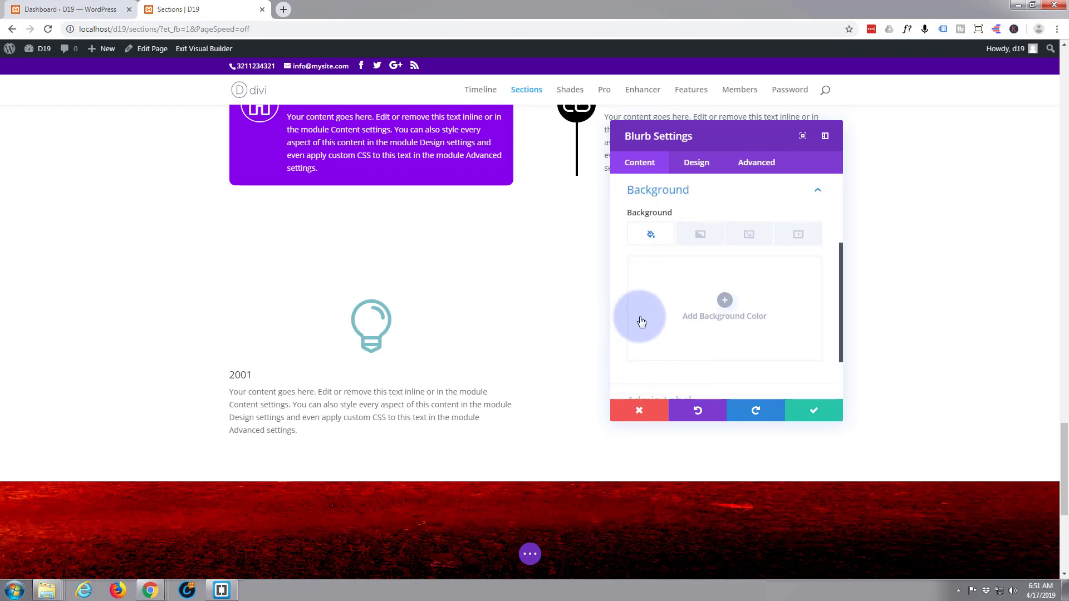
{"action": "left_click", "coordinate": [725, 302]}
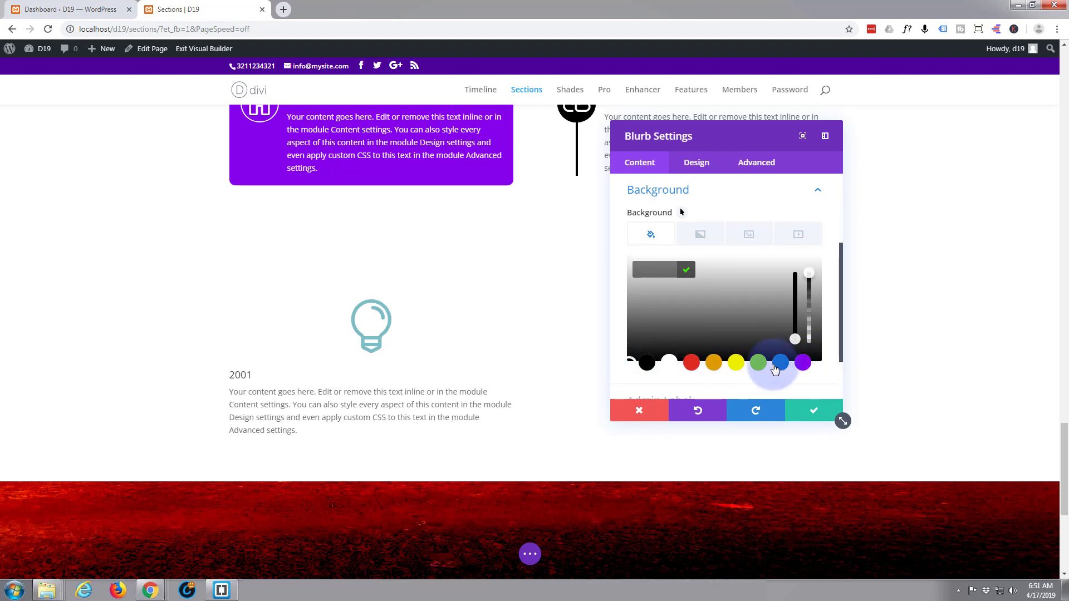
{"action": "left_click", "coordinate": [780, 362]}
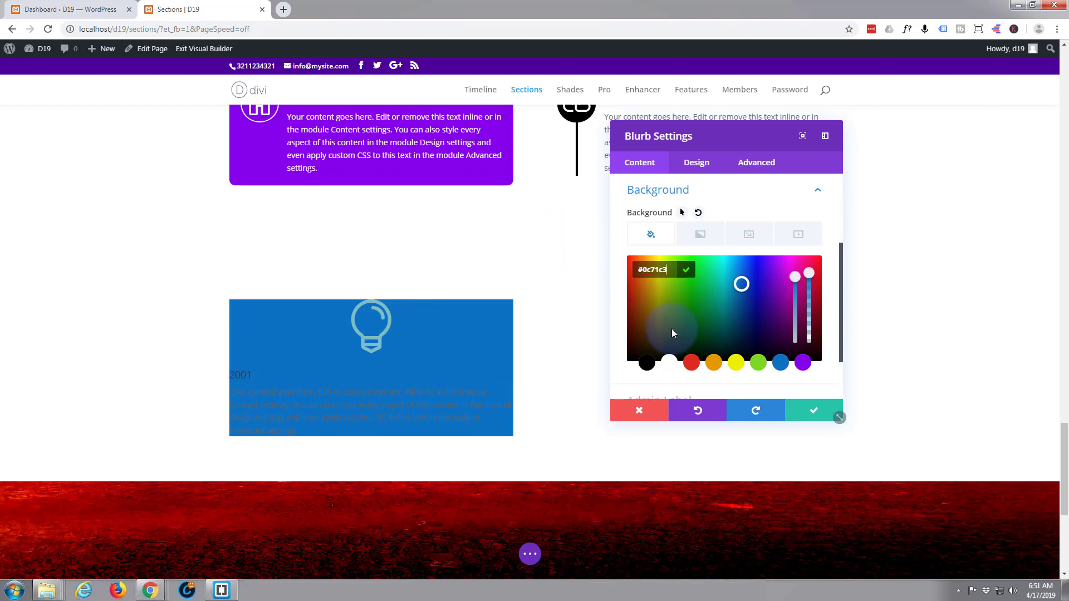
- Make the bulb icon white and turn on Circle Icon
{"action": "left_click", "coordinate": [703, 165]}
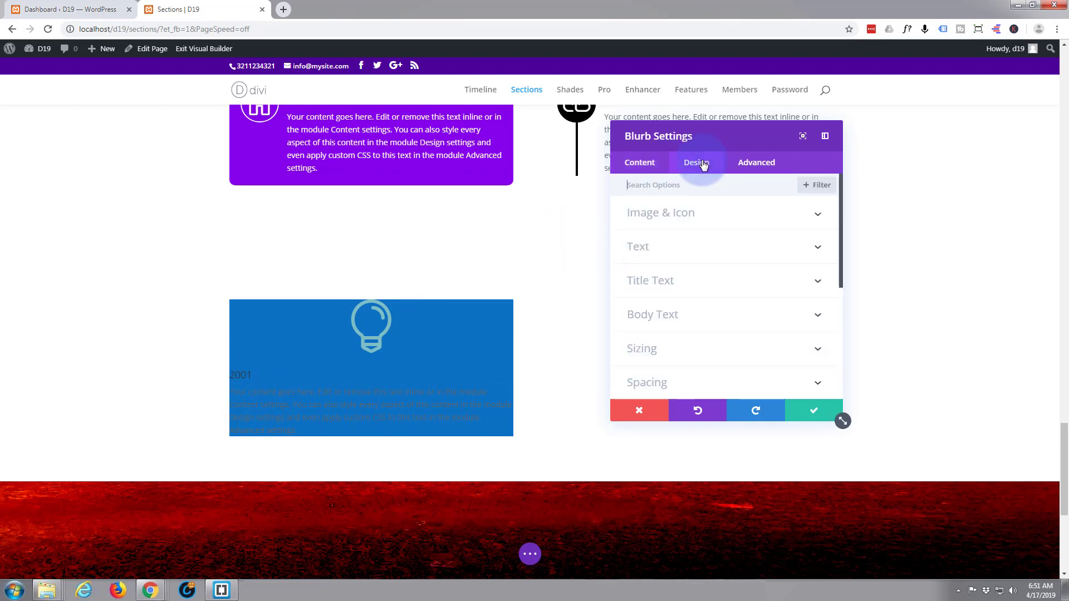
{"action": "left_click", "coordinate": [728, 217]}
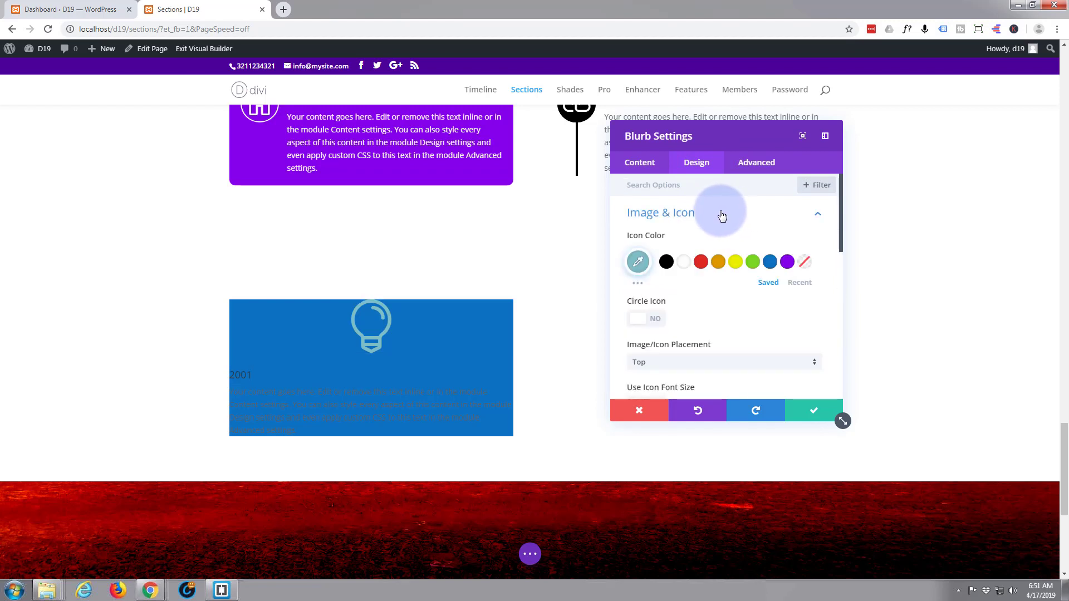
{"action": "left_click", "coordinate": [687, 267]}
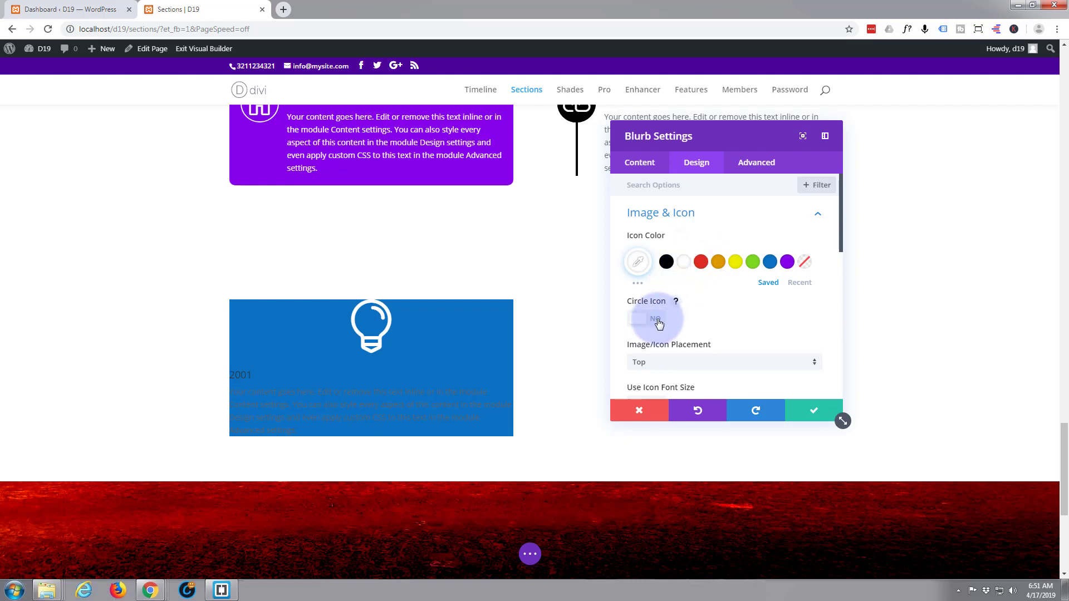
{"action": "left_click", "coordinate": [657, 321]}
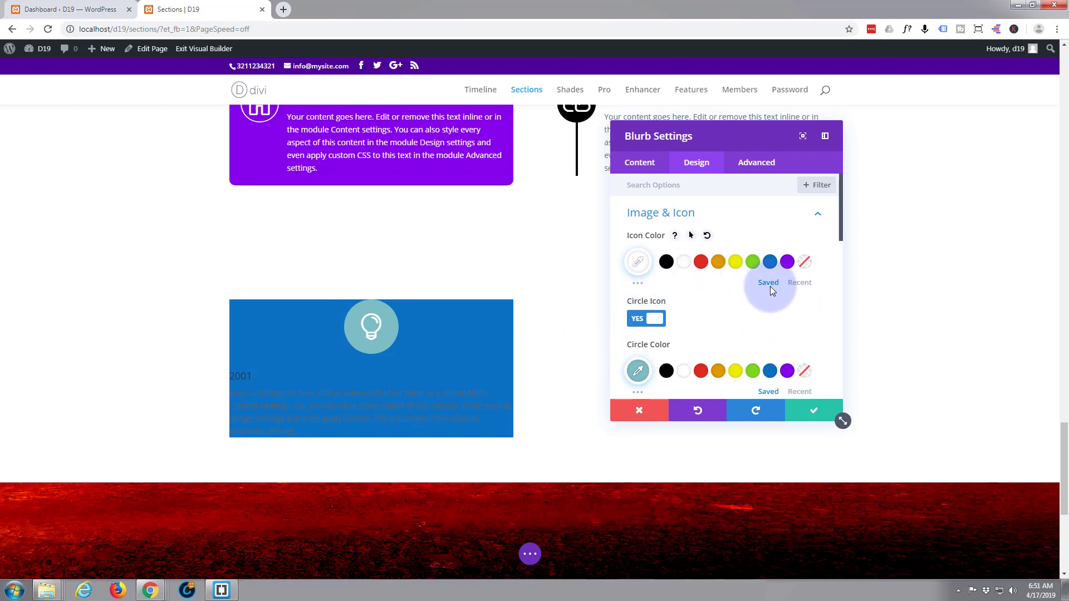
- Set the icon circle colour to blue and add a white circle border
{"action": "left_click", "coordinate": [770, 375]}
{"action": "left_click", "coordinate": [787, 373]}
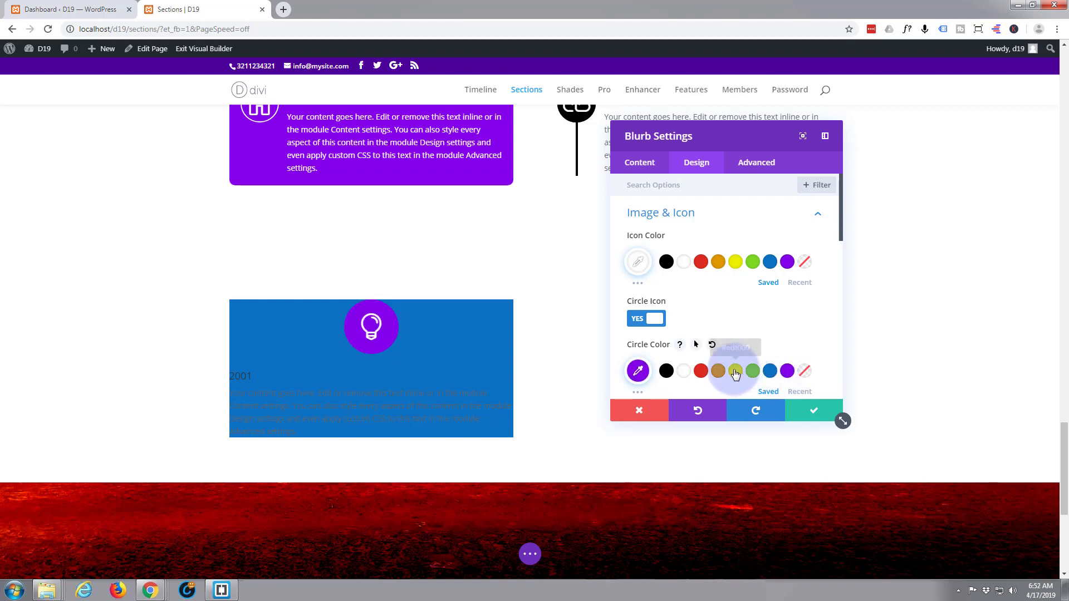
{"action": "left_click", "coordinate": [735, 372]}
{"action": "left_click", "coordinate": [770, 373]}
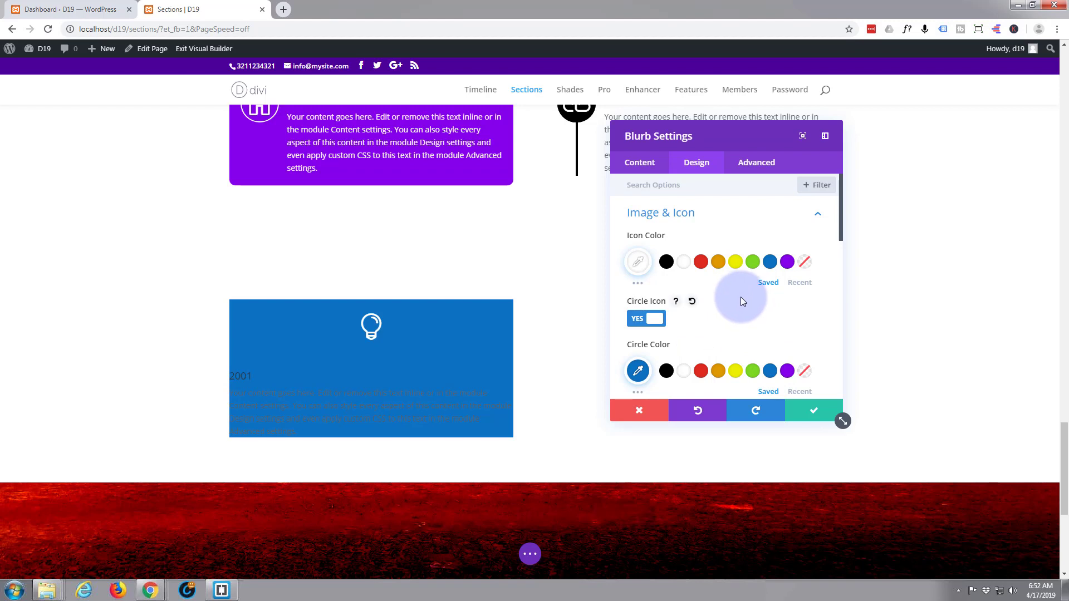
{"action": "scroll", "coordinate": [742, 296], "scroll_direction": "down", "scroll_amount": 1}
{"action": "scroll", "coordinate": [743, 297], "scroll_direction": "down", "scroll_amount": 1}
{"action": "scroll", "coordinate": [744, 297], "scroll_direction": "down", "scroll_amount": 1}
{"action": "left_click", "coordinate": [655, 263]}
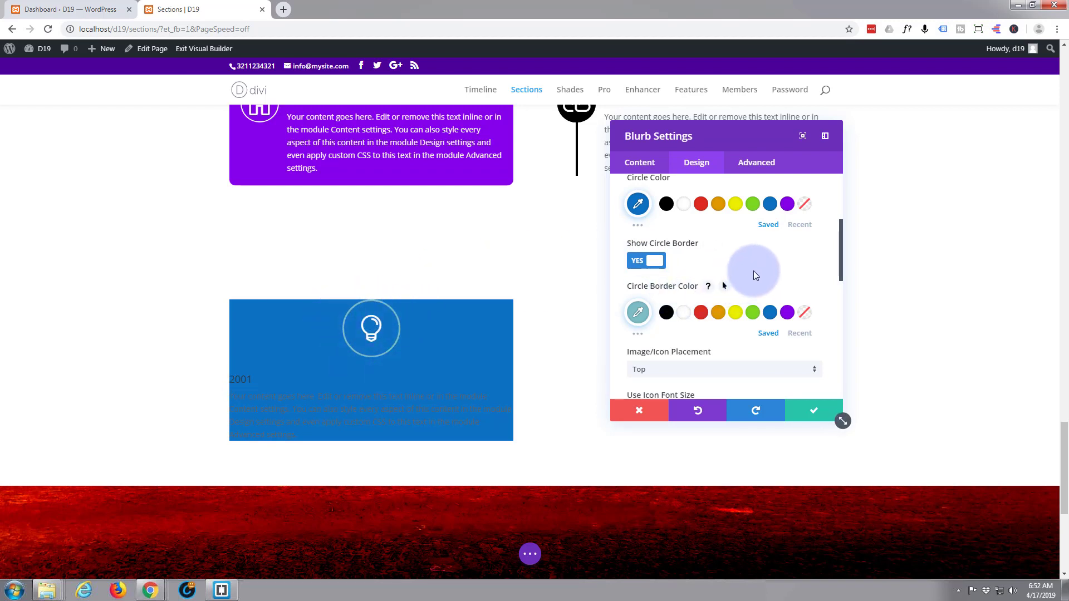
{"action": "left_click", "coordinate": [685, 314]}
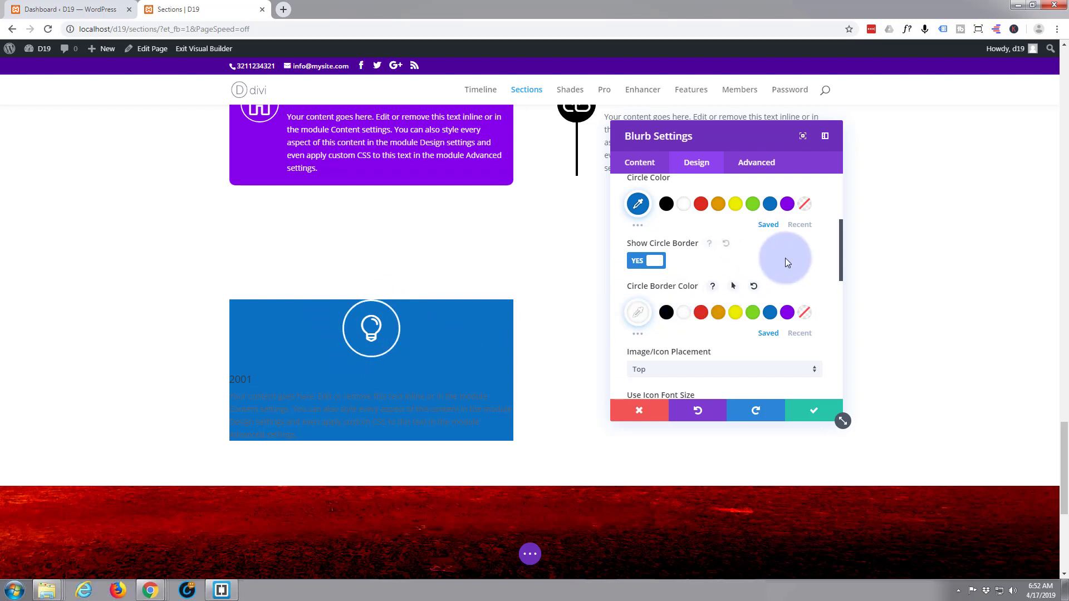
{"action": "scroll", "coordinate": [784, 258], "scroll_direction": "down", "scroll_amount": 1}
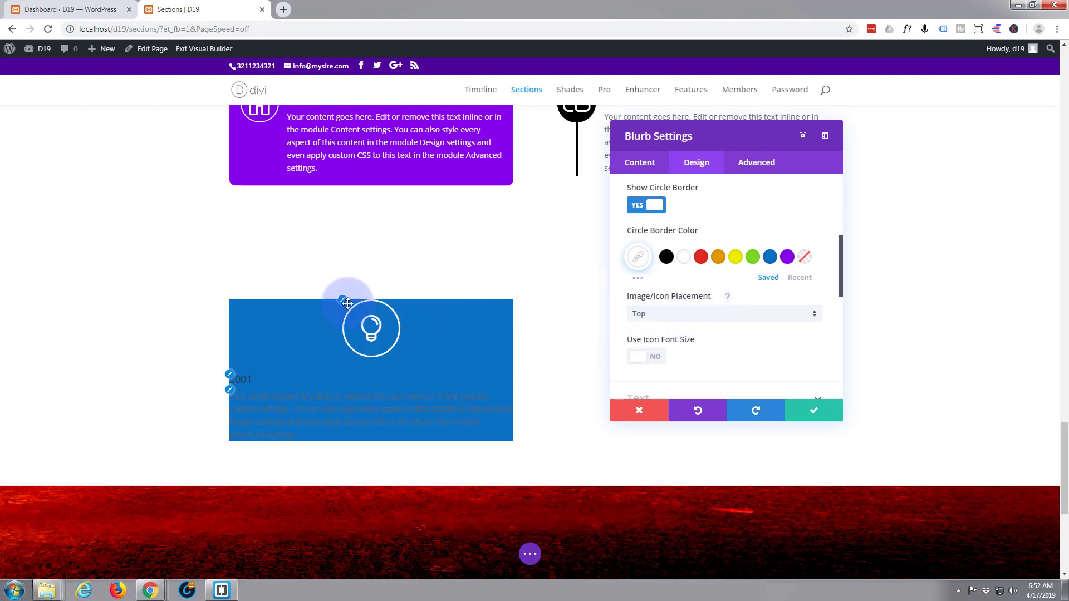
{"action": "mouse_move", "coordinate": [364, 353]}
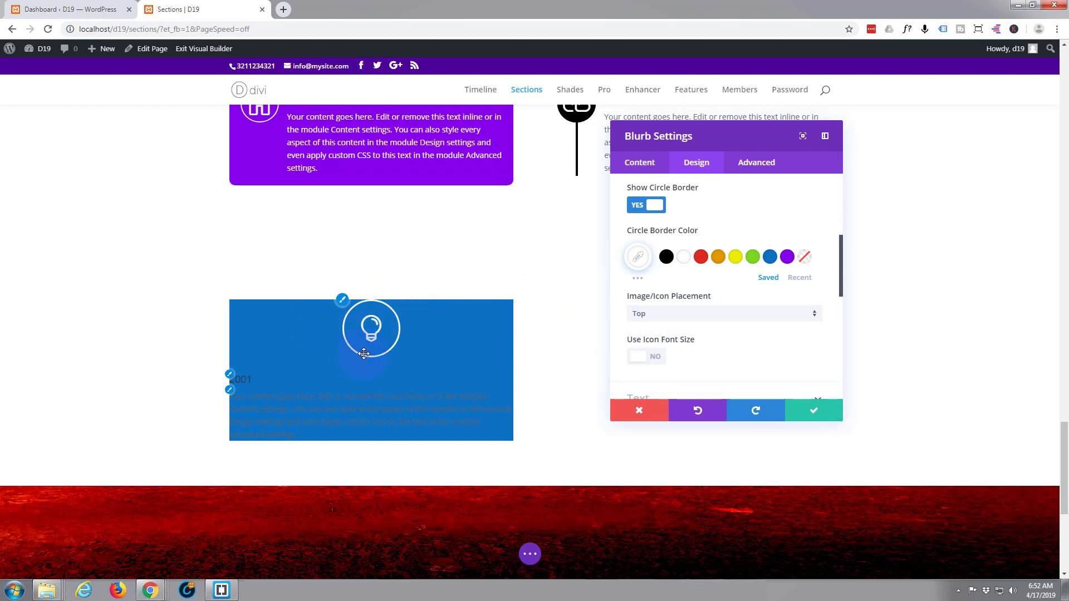
- Place the icon on the Left and set a custom Icon Font Size of 62px
{"action": "left_click", "coordinate": [815, 317]}
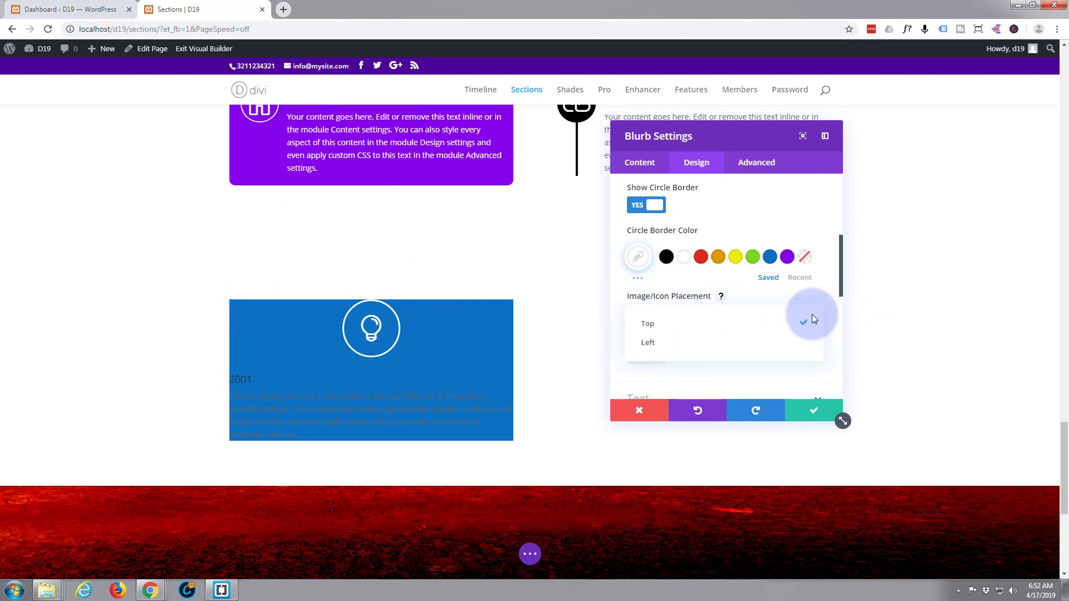
{"action": "left_click", "coordinate": [707, 346]}
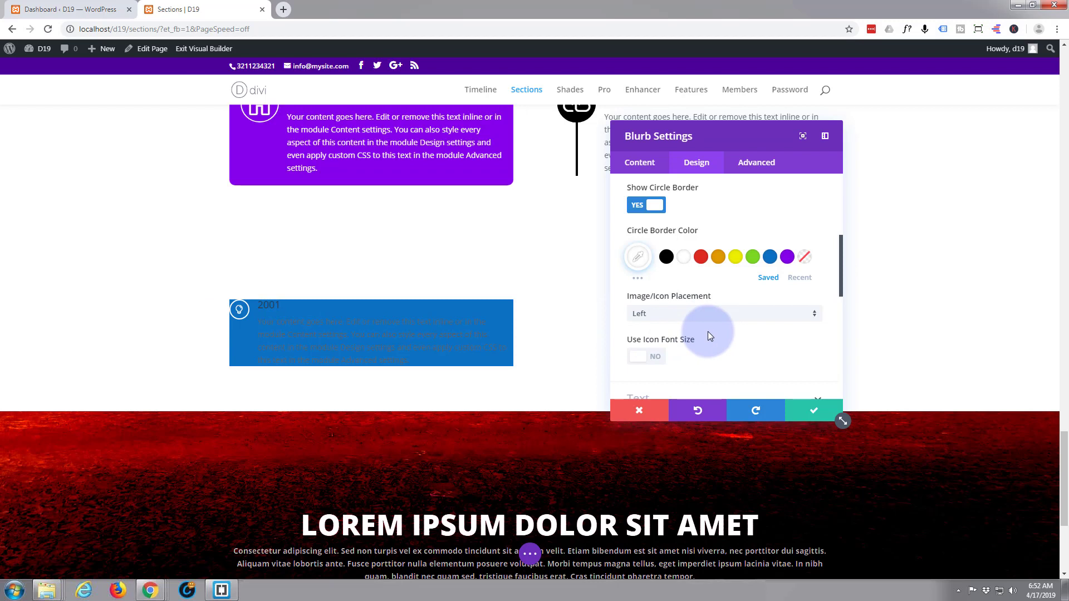
{"action": "mouse_move", "coordinate": [239, 309]}
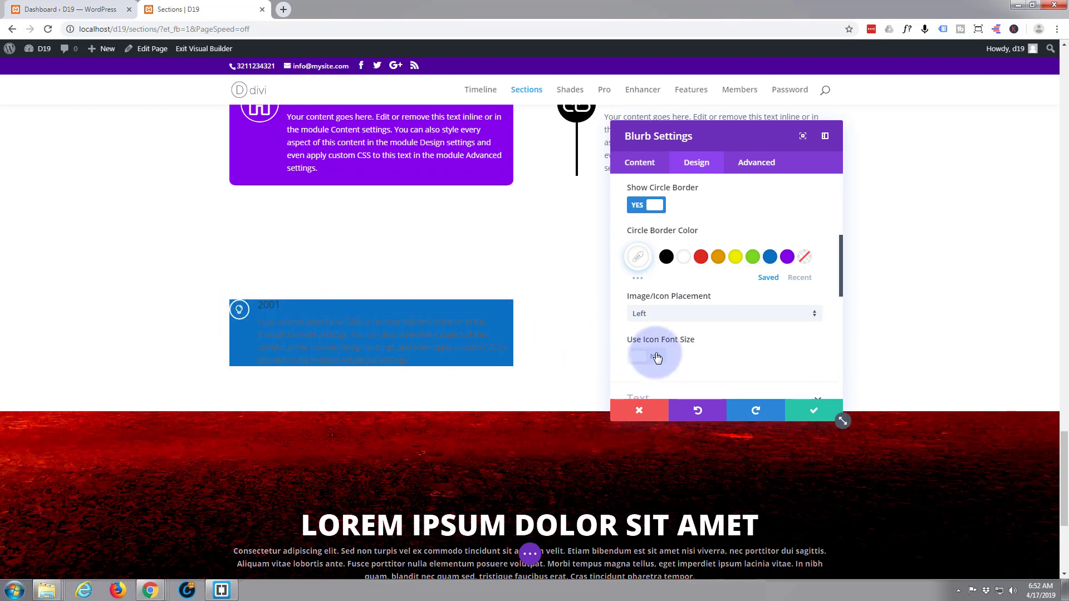
{"action": "left_click", "coordinate": [655, 358]}
{"action": "scroll", "coordinate": [727, 322], "scroll_direction": "down", "scroll_amount": 2}
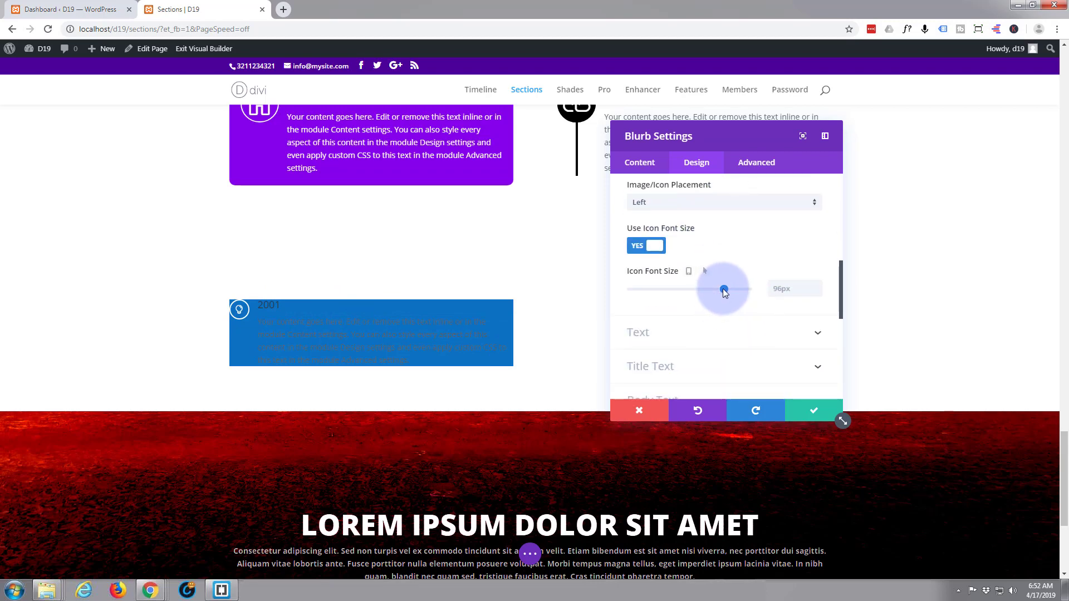
{"action": "left_click_drag", "start_coordinate": [723, 291], "coordinate": [691, 298]}
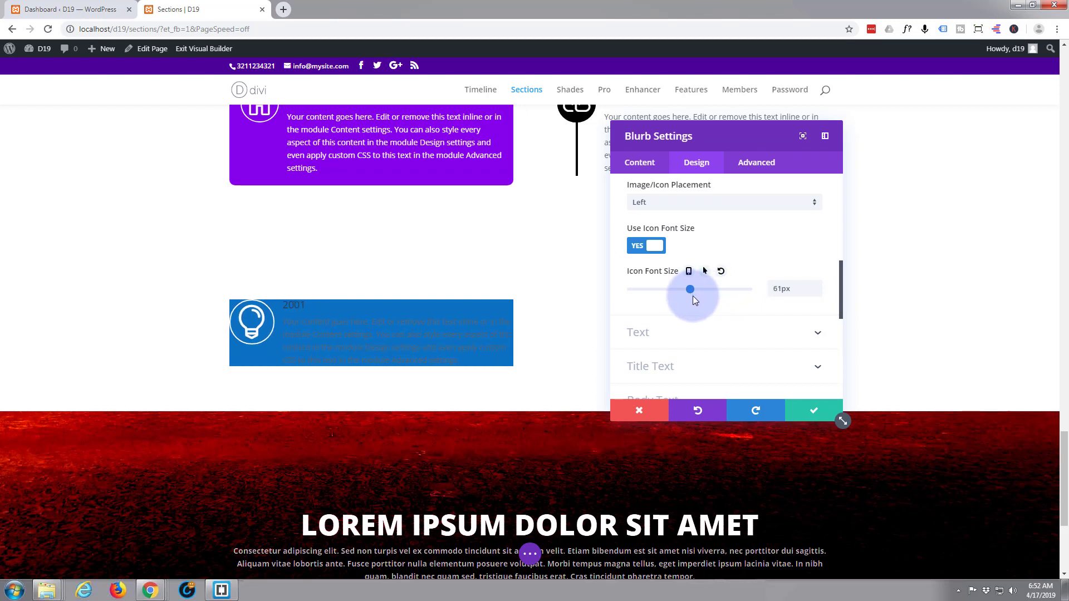
{"action": "left_click_drag", "start_coordinate": [690, 292], "coordinate": [755, 290]}
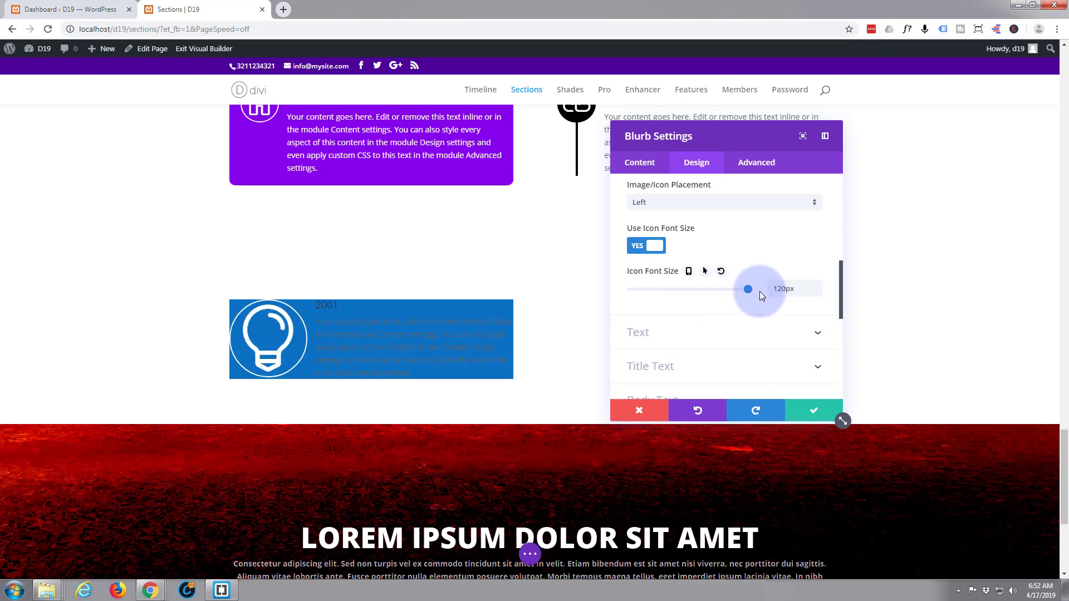
{"action": "left_click", "coordinate": [777, 290]}
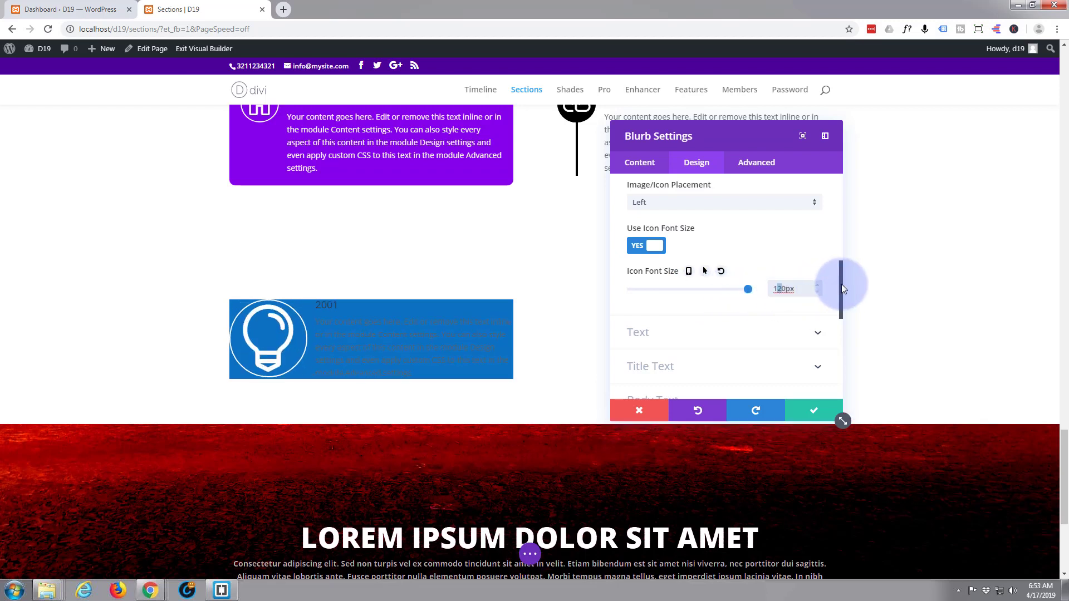
{"action": "type", "text": "1808"}
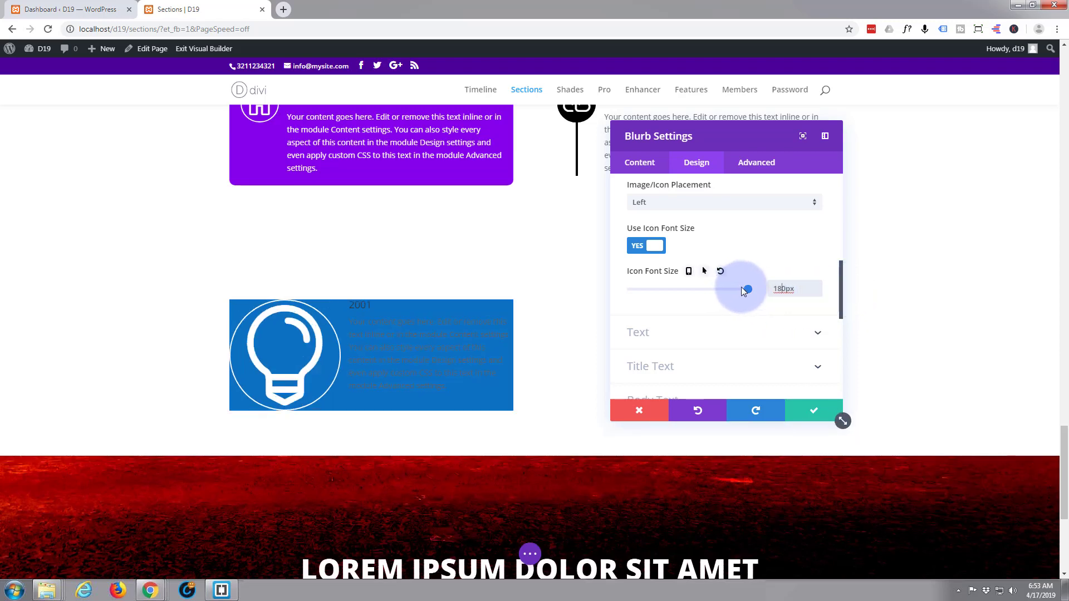
{"action": "left_click_drag", "start_coordinate": [747, 290], "coordinate": [672, 291]}
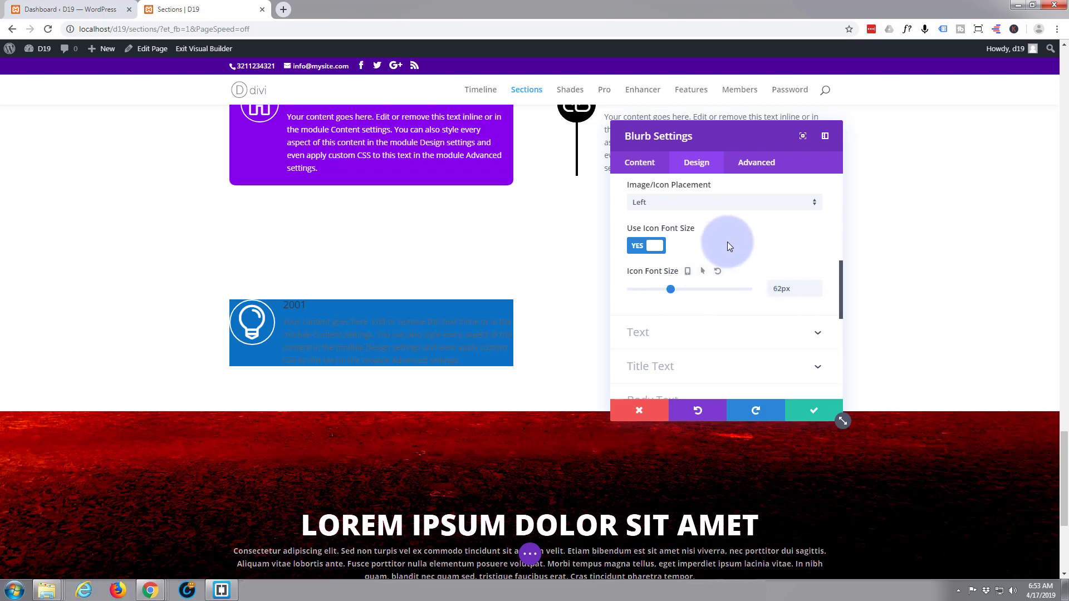
{"action": "left_click", "coordinate": [814, 245]}
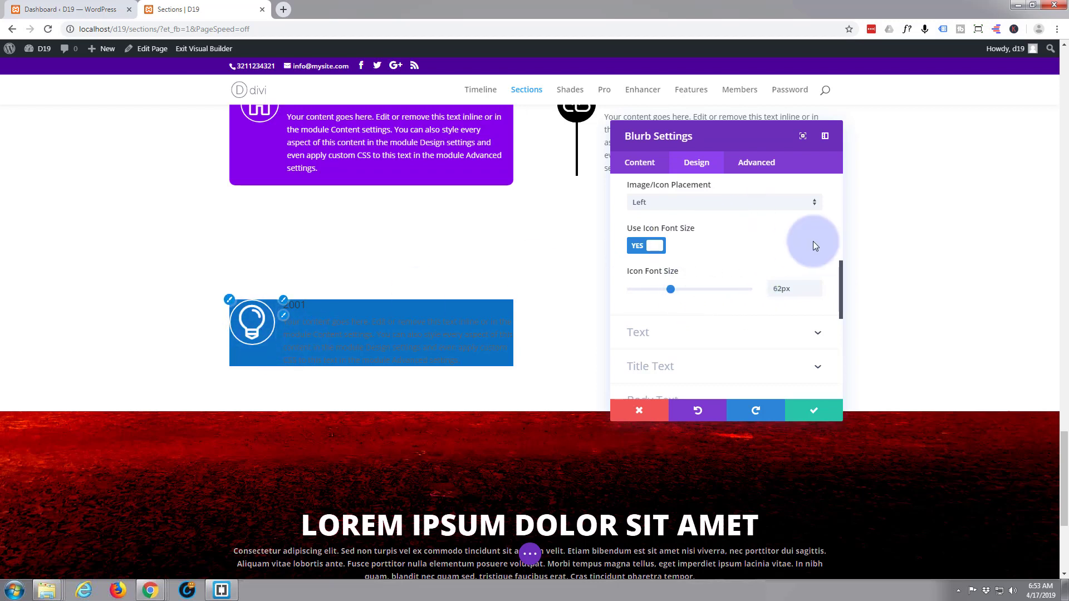
- Change the 2001 blurb's Text Color setting from Dark to Light
{"action": "left_click", "coordinate": [781, 336]}
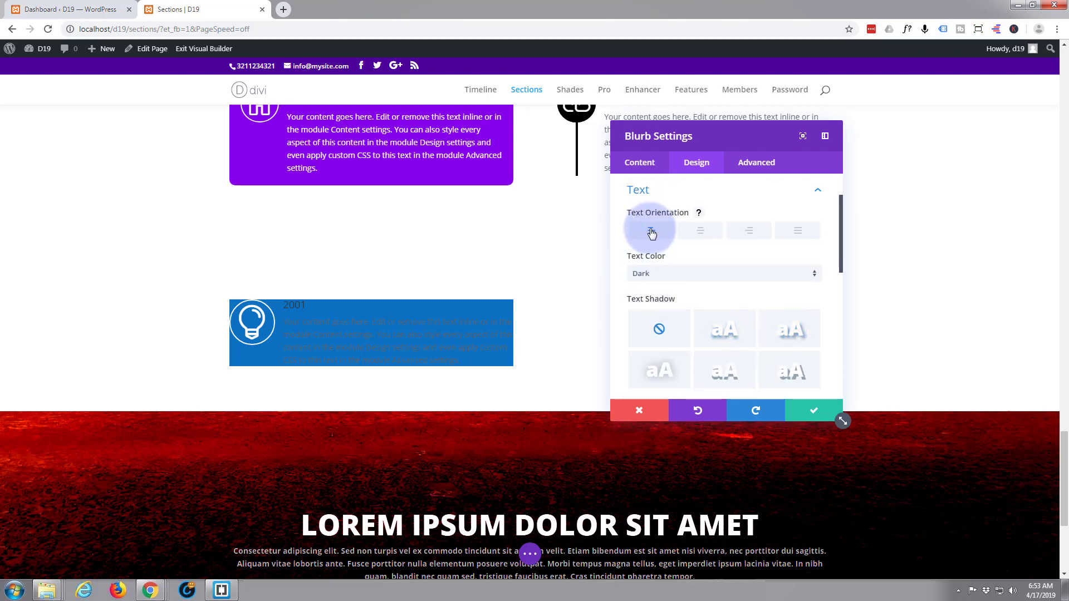
{"action": "left_click", "coordinate": [811, 274]}
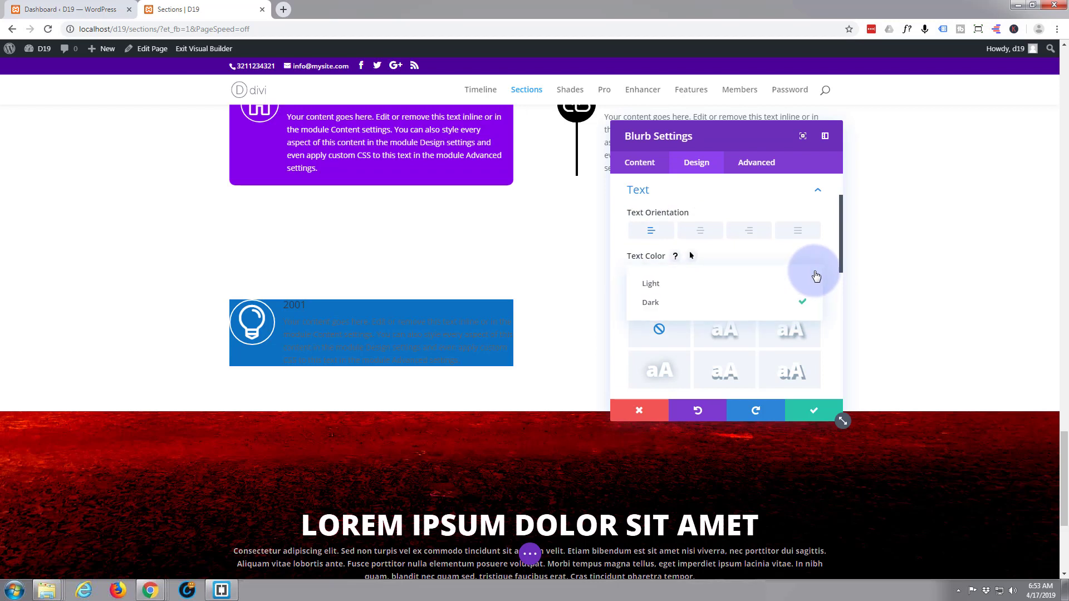
{"action": "left_click", "coordinate": [757, 287]}
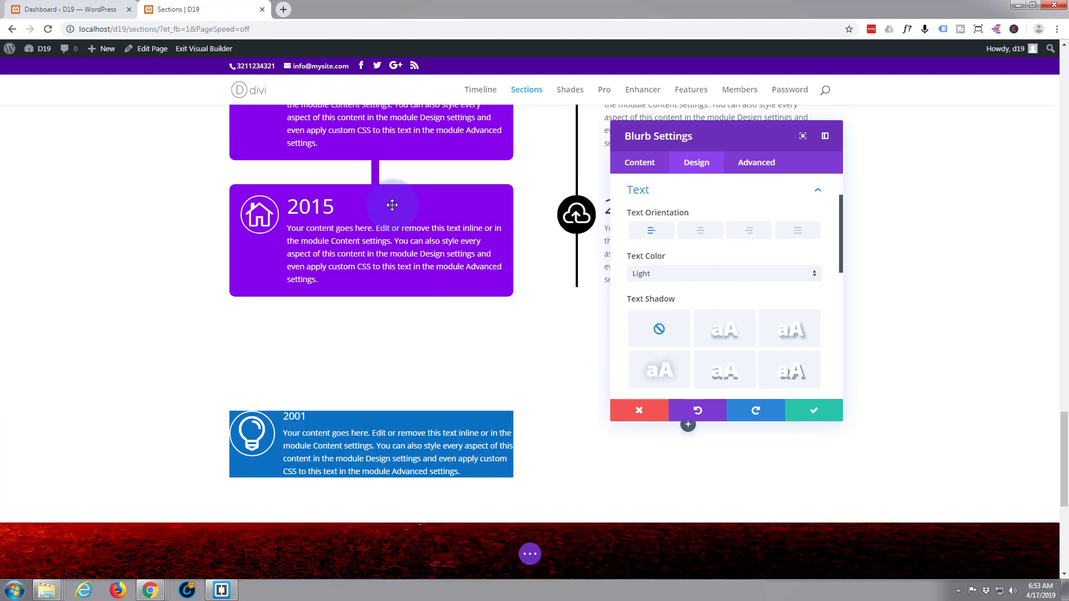
{"action": "scroll", "coordinate": [376, 215], "scroll_direction": "down", "scroll_amount": 1}
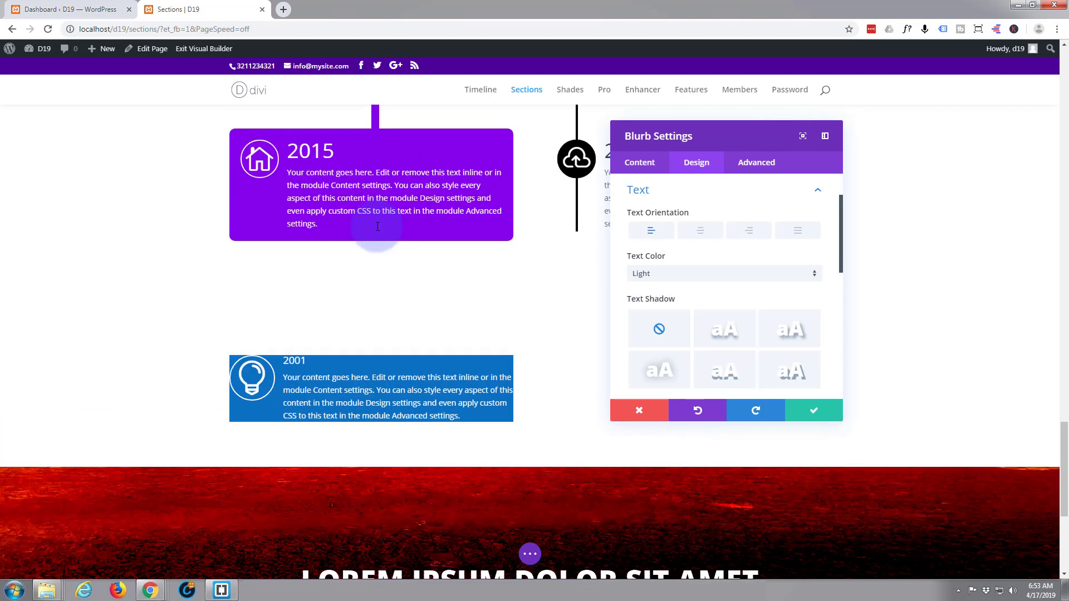
{"action": "scroll", "coordinate": [376, 219], "scroll_direction": "down", "scroll_amount": 1}
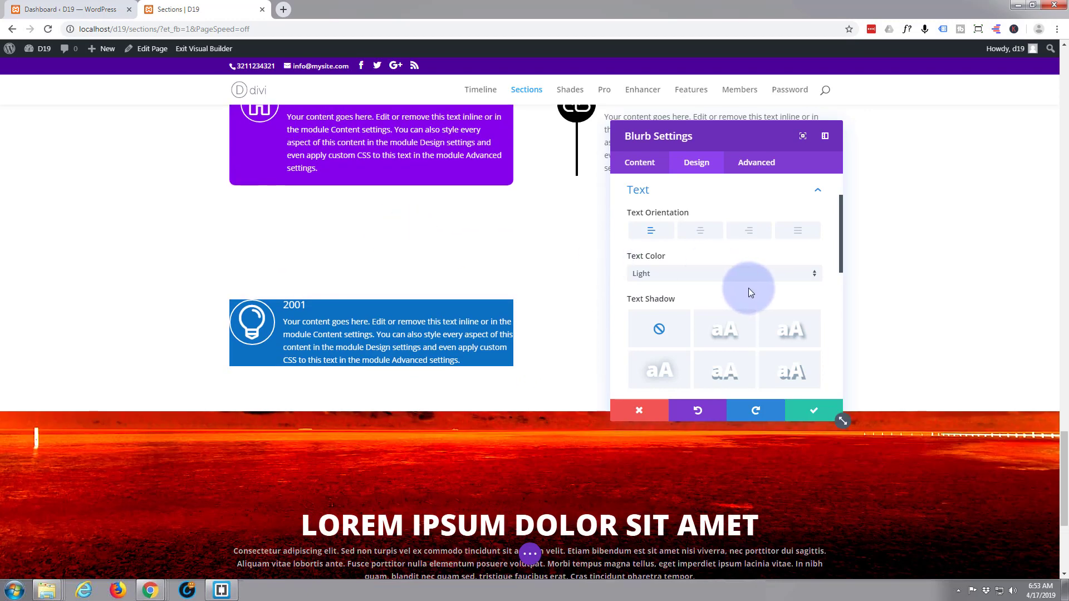
{"action": "mouse_move", "coordinate": [668, 256]}
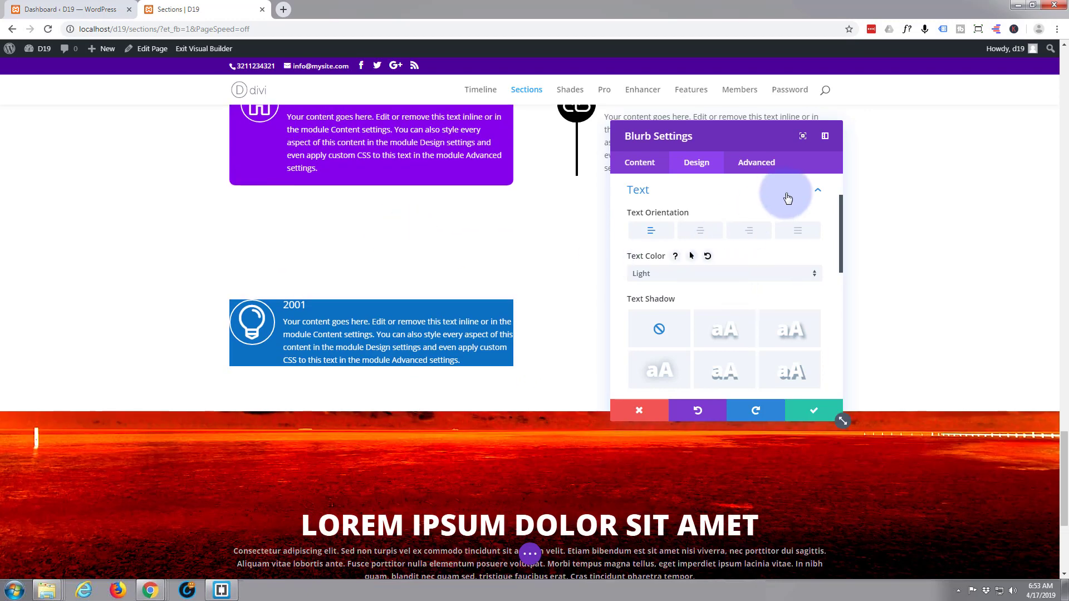
{"action": "left_click", "coordinate": [817, 195]}
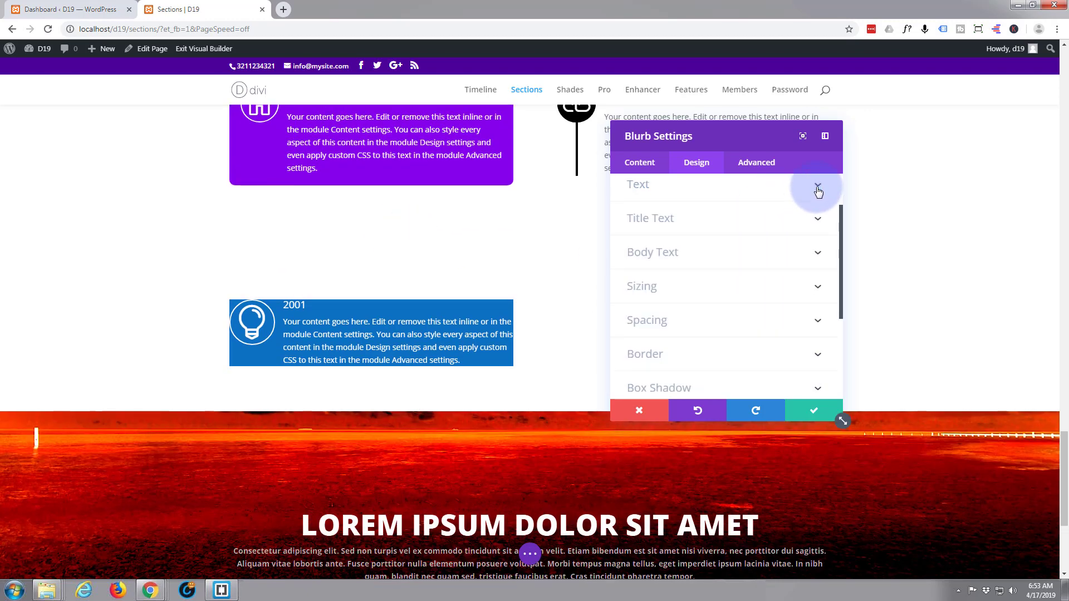
{"action": "left_click", "coordinate": [717, 224]}
{"action": "left_click", "coordinate": [720, 233]}
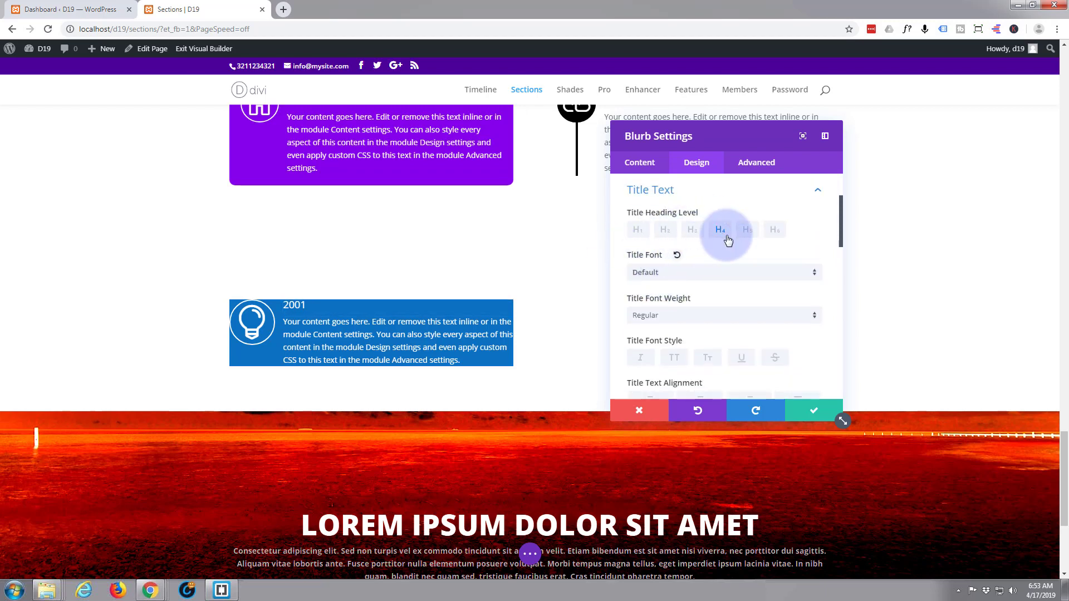
{"action": "left_click_drag", "start_coordinate": [284, 321], "coordinate": [378, 338]}
{"action": "left_click", "coordinate": [278, 324]}
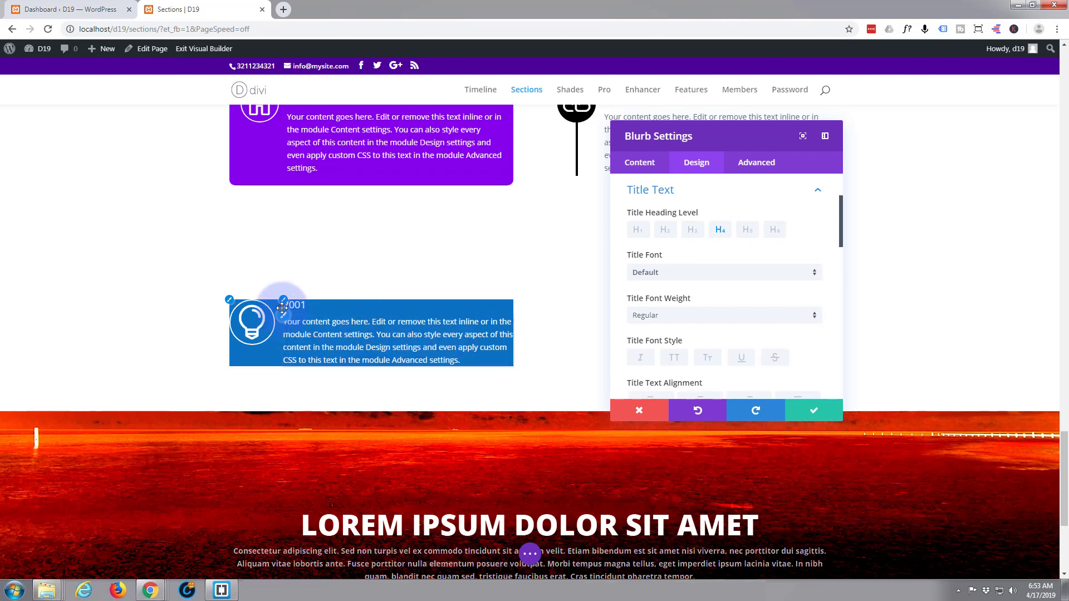
{"action": "mouse_move", "coordinate": [279, 324]}
{"action": "left_mouse_down"}
{"action": "mouse_move", "coordinate": [251, 298]}
{"action": "mouse_move", "coordinate": [283, 323]}
{"action": "left_mouse_up"}
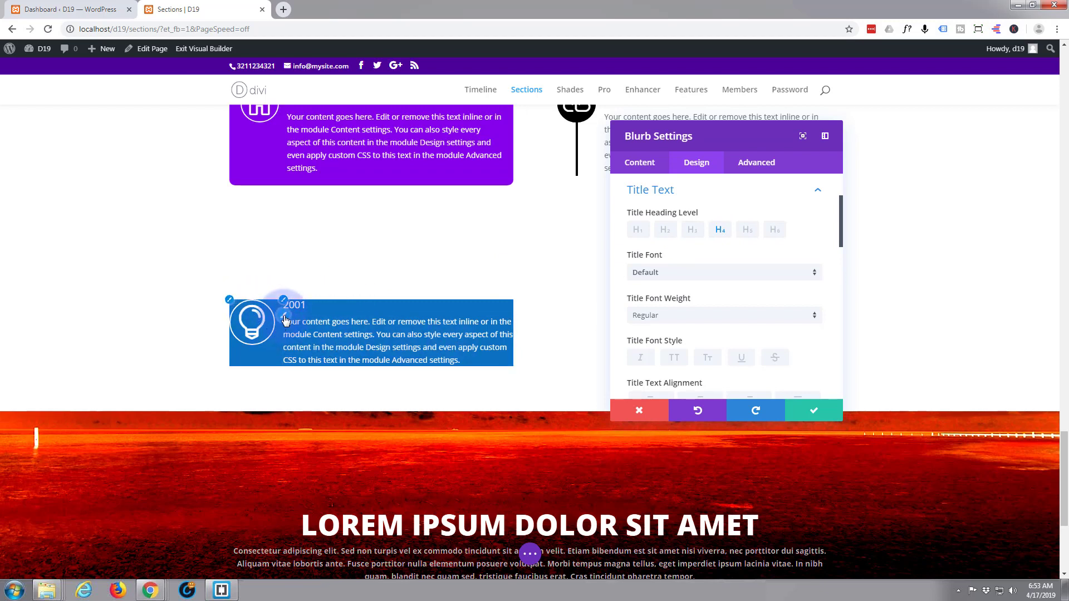
{"action": "left_click", "coordinate": [284, 322]}
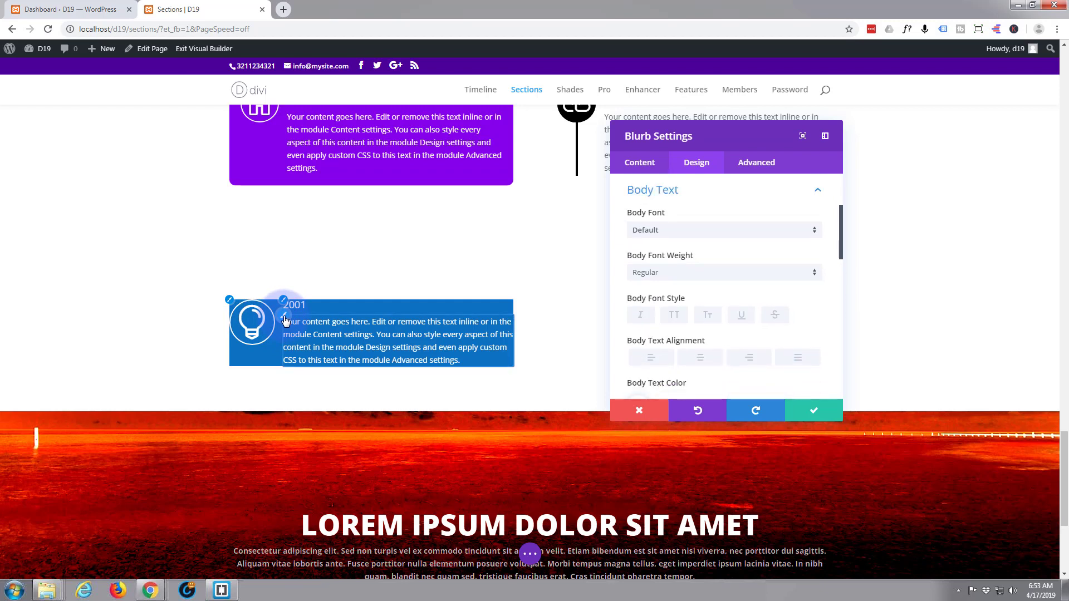
{"action": "left_click", "coordinate": [284, 302]}
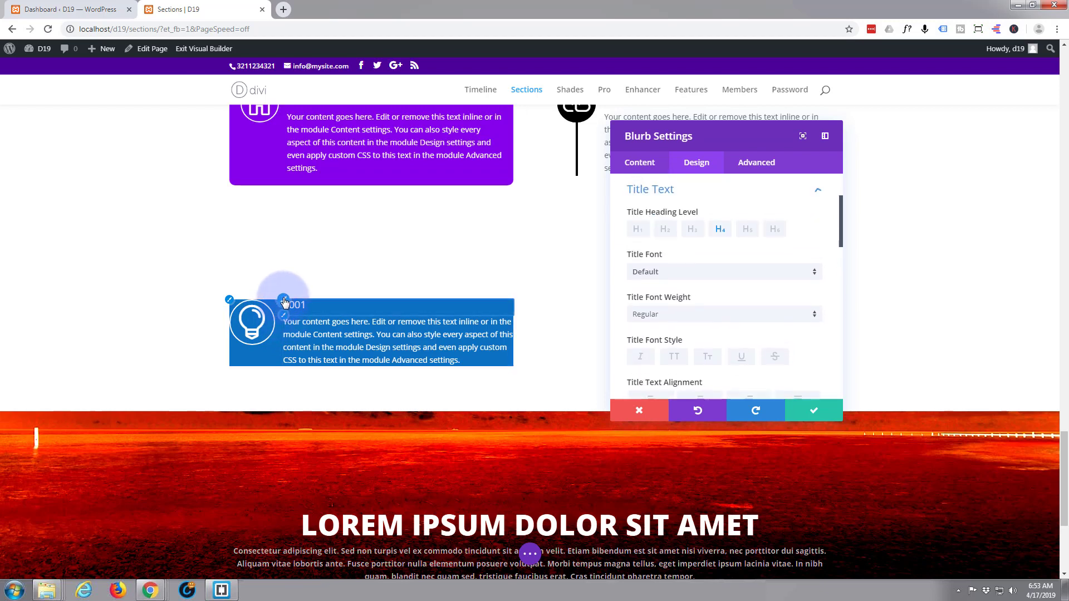
{"action": "left_click", "coordinate": [283, 323]}
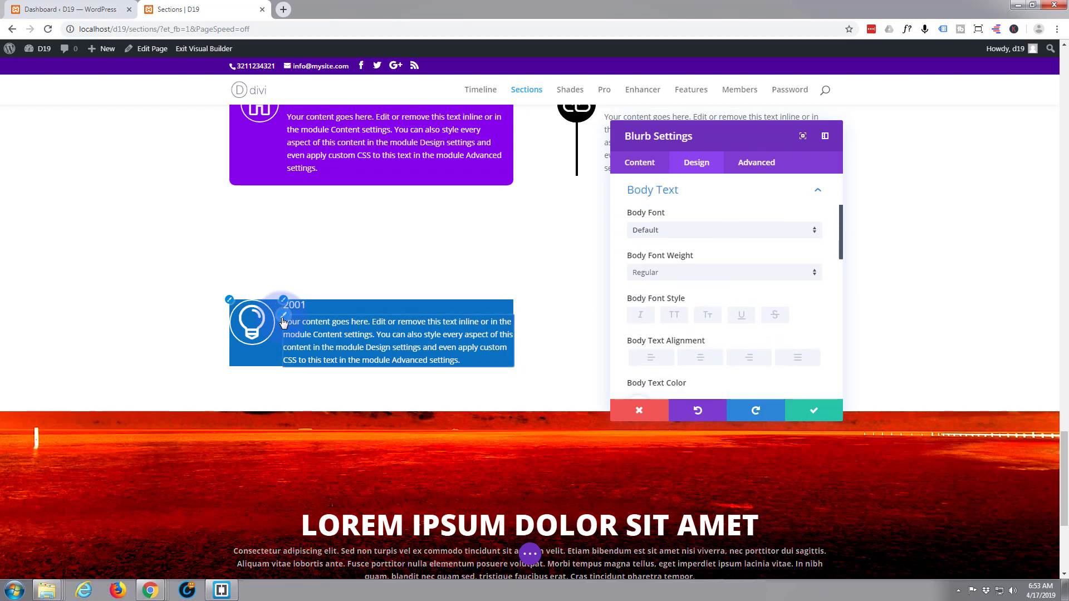
{"action": "left_click", "coordinate": [231, 302]}
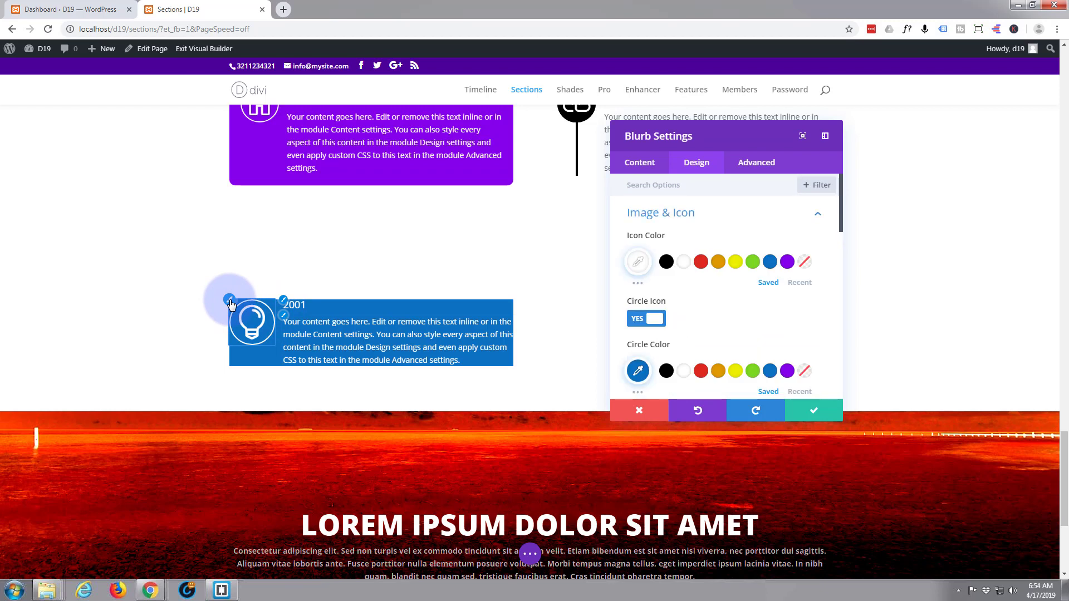
{"action": "left_click", "coordinate": [284, 302]}
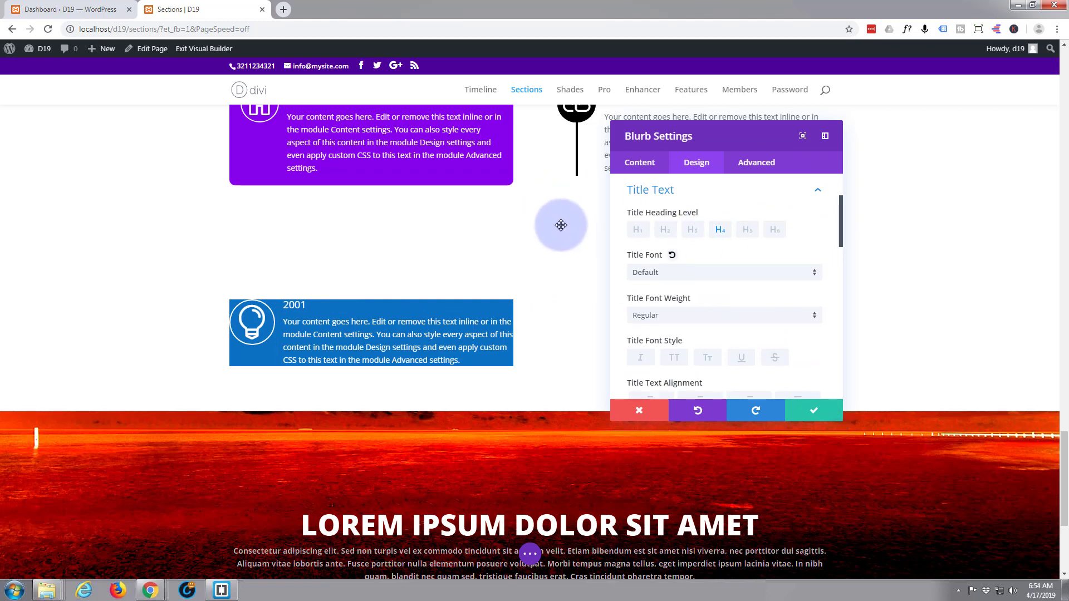
{"action": "scroll", "coordinate": [560, 225], "scroll_direction": "up", "scroll_amount": 1}
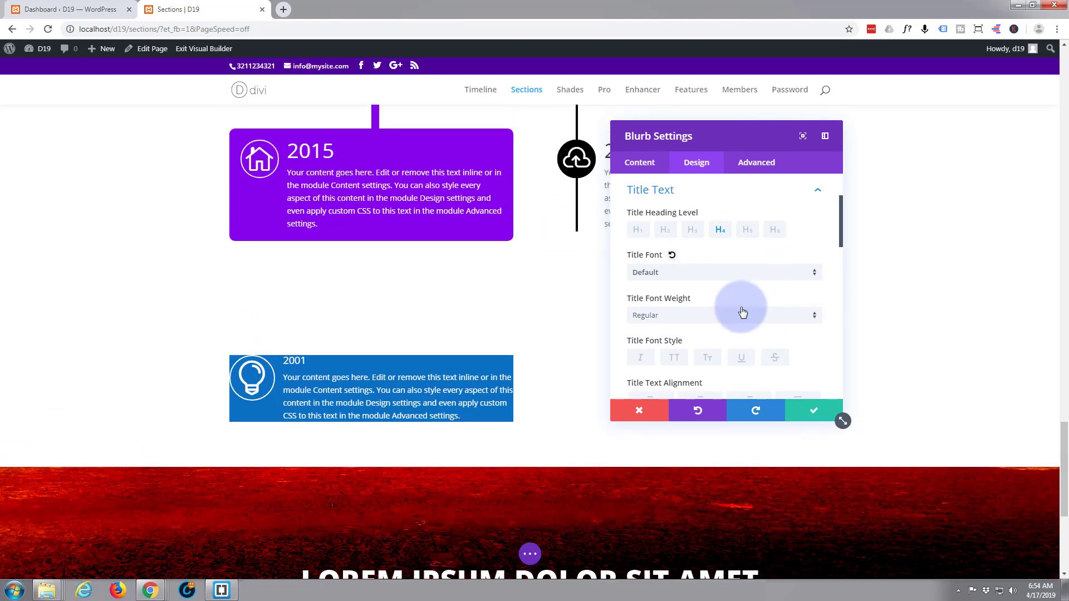
- Keep the default title font and set Title Font Weight to Semi Bold
{"action": "left_click", "coordinate": [718, 276]}
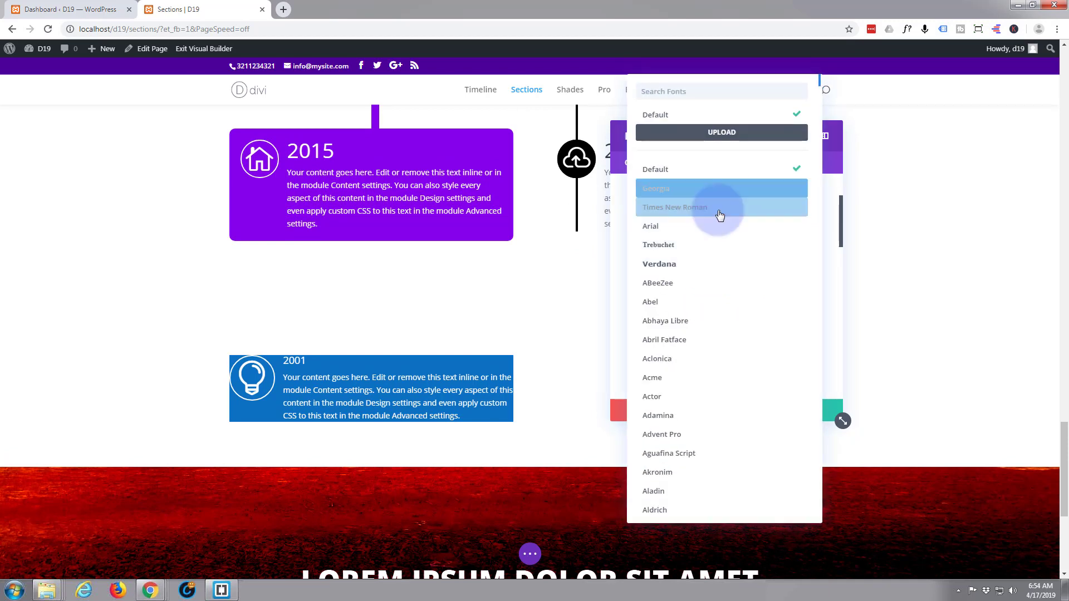
{"action": "scroll", "coordinate": [711, 375], "scroll_direction": "down", "scroll_amount": 1}
{"action": "scroll", "coordinate": [711, 375], "scroll_direction": "down", "scroll_amount": 4}
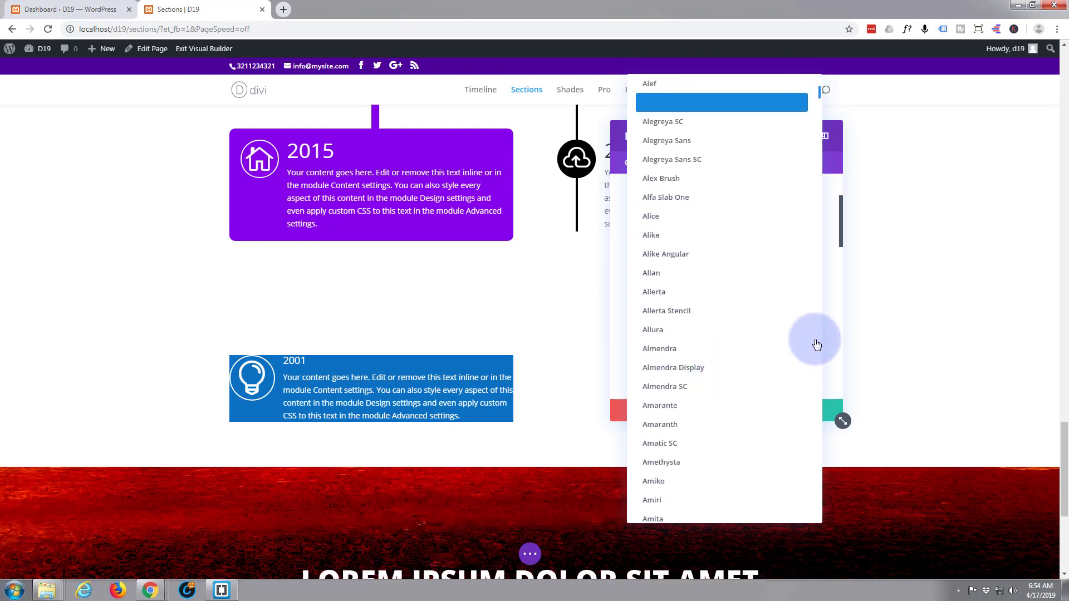
{"action": "scroll", "coordinate": [848, 332], "scroll_direction": "up", "scroll_amount": 3}
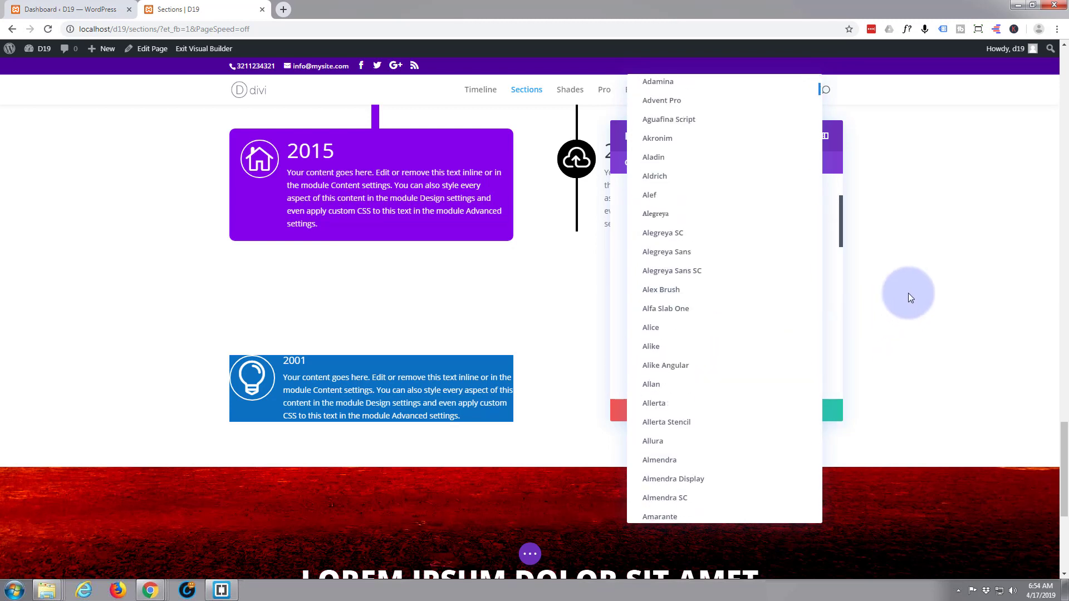
{"action": "left_click", "coordinate": [834, 335]}
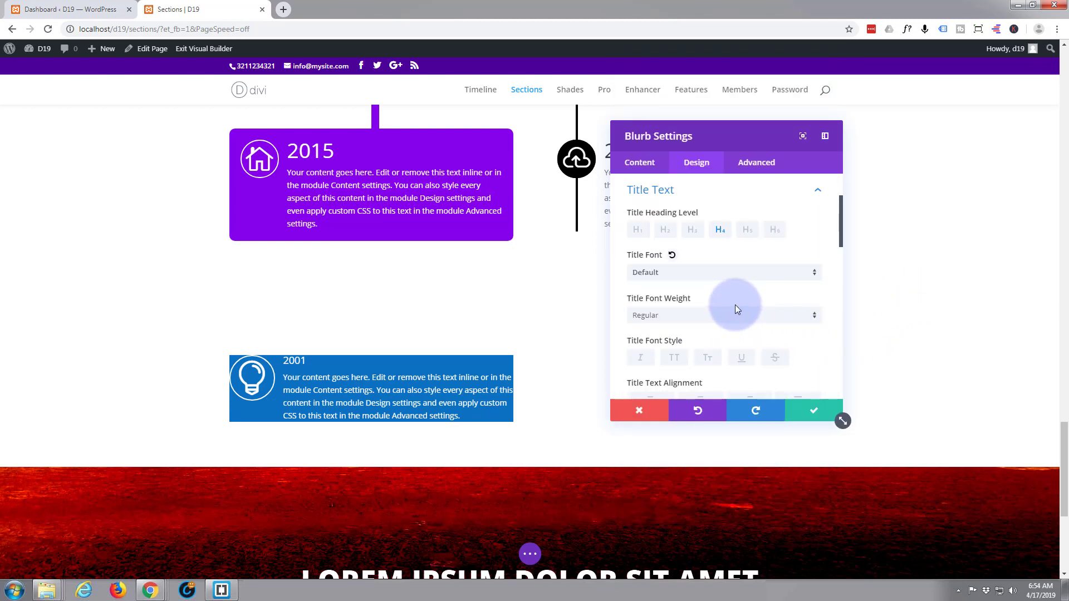
{"action": "scroll", "coordinate": [735, 309], "scroll_direction": "down", "scroll_amount": 1}
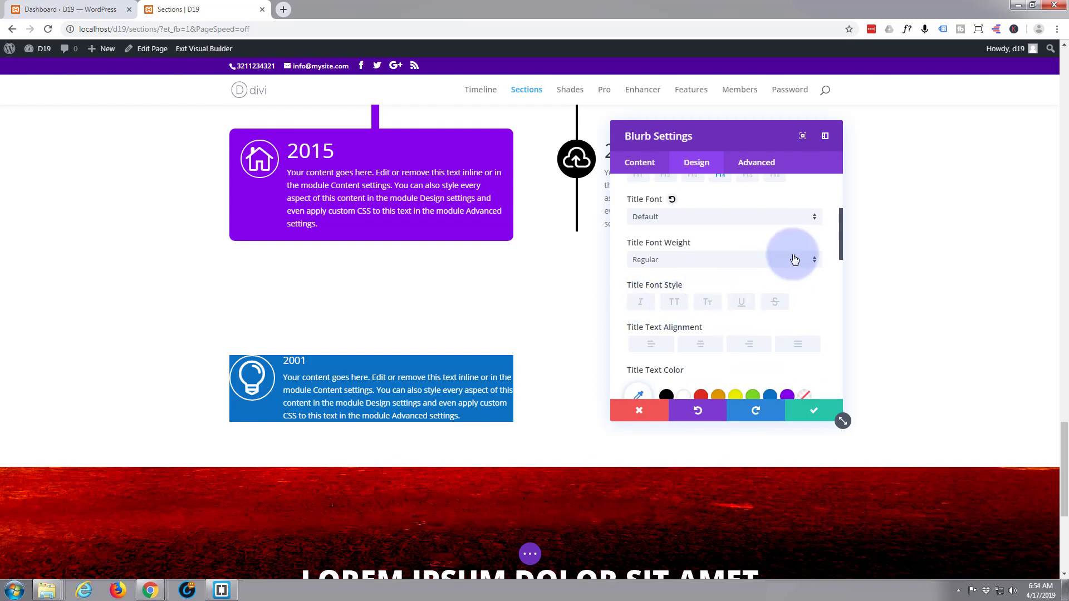
{"action": "left_click", "coordinate": [815, 265]}
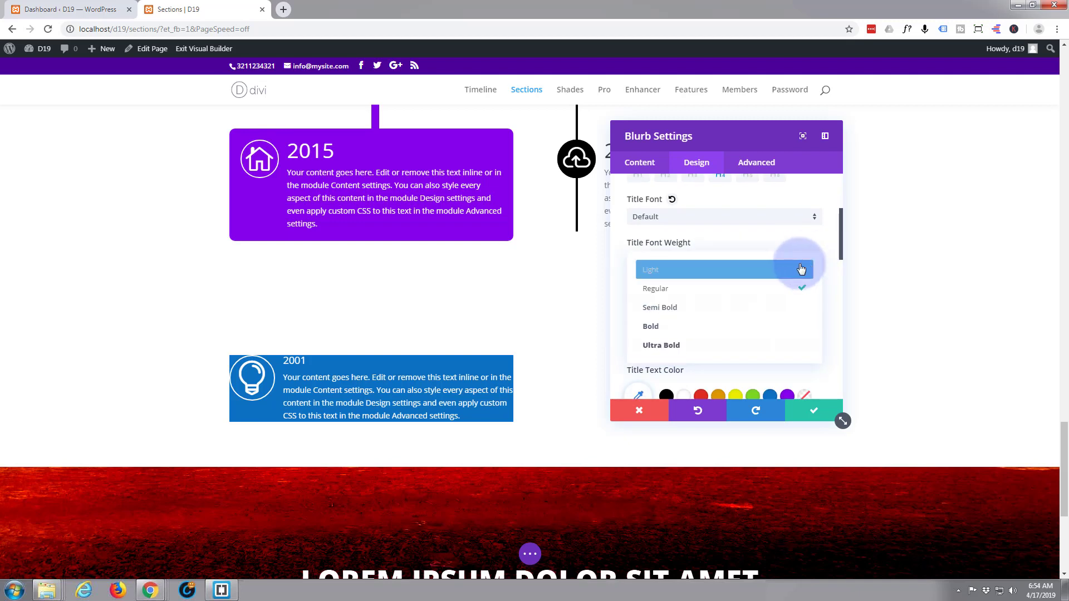
{"action": "left_click", "coordinate": [718, 308]}
{"action": "scroll", "coordinate": [712, 310], "scroll_direction": "down", "scroll_amount": 1}
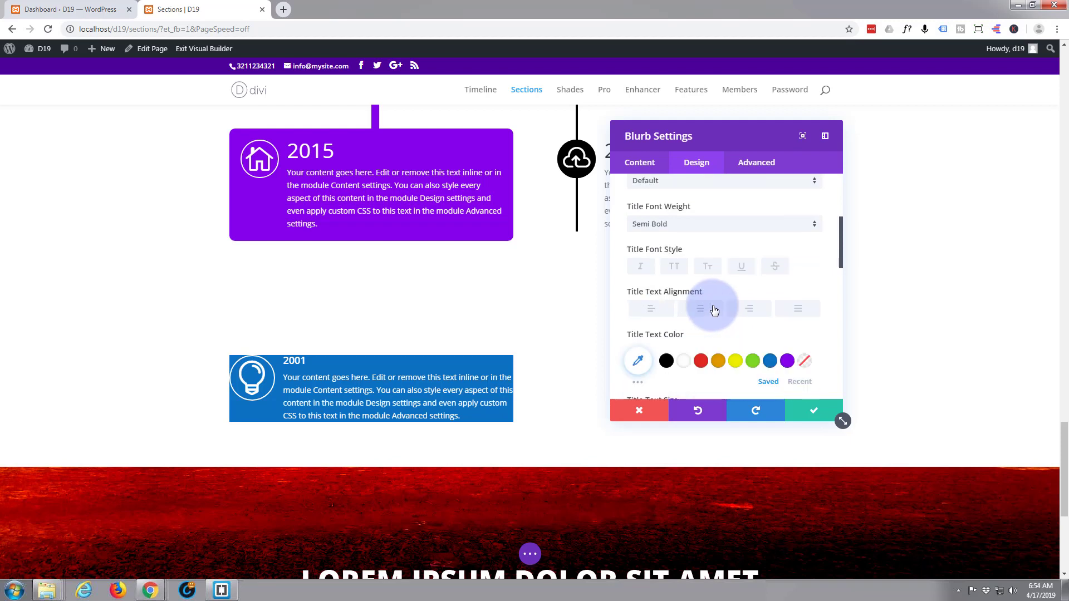
{"action": "scroll", "coordinate": [712, 310], "scroll_direction": "down", "scroll_amount": 1}
{"action": "scroll", "coordinate": [713, 310], "scroll_direction": "down", "scroll_amount": 2}
{"action": "scroll", "coordinate": [713, 307], "scroll_direction": "down", "scroll_amount": 1}
- Raise the title text size to 45px and reset title alignment to default
{"action": "left_click_drag", "start_coordinate": [653, 286], "coordinate": [683, 291]}
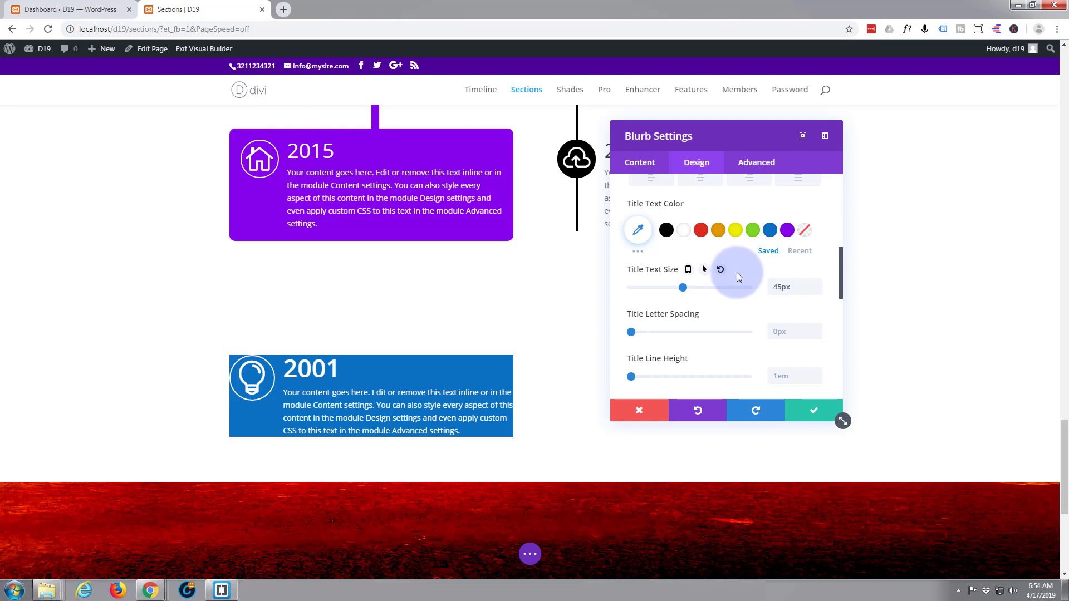
{"action": "scroll", "coordinate": [738, 273], "scroll_direction": "up", "scroll_amount": 1}
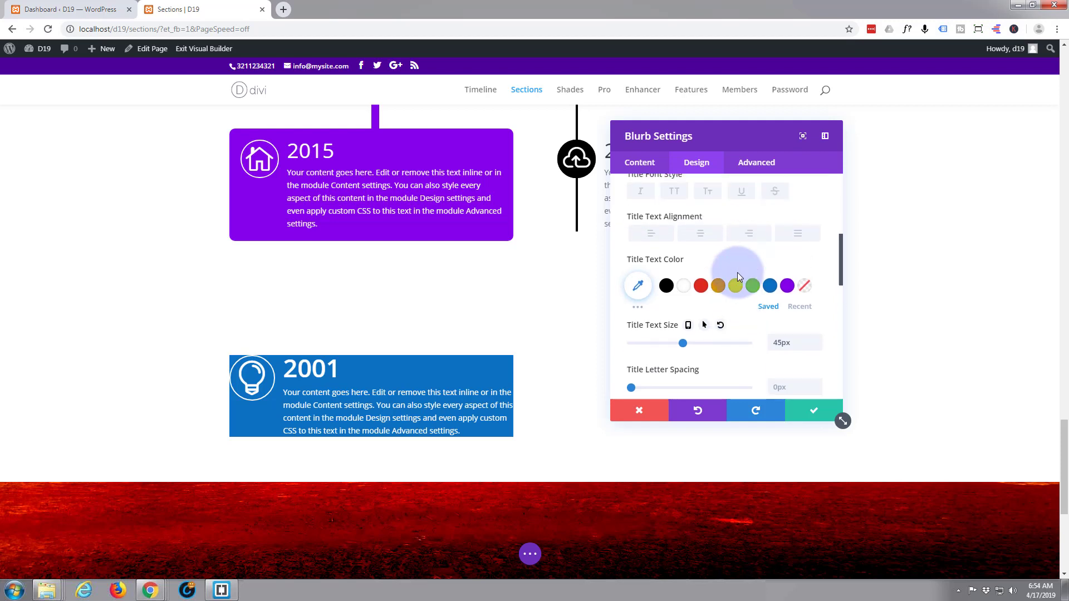
{"action": "left_click", "coordinate": [704, 239]}
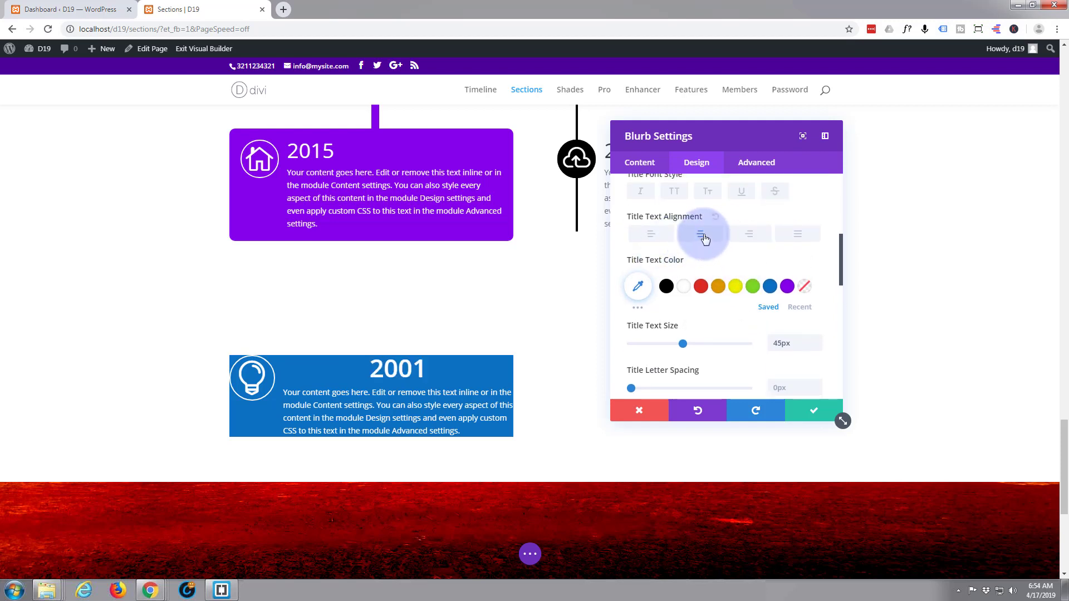
{"action": "left_click", "coordinate": [749, 238]}
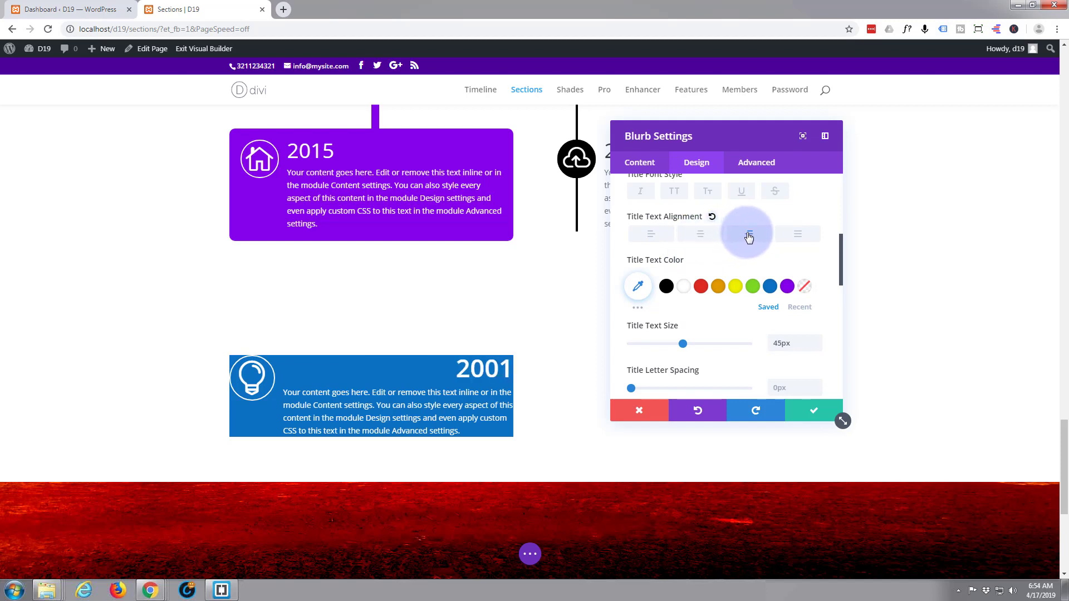
{"action": "left_click", "coordinate": [800, 240]}
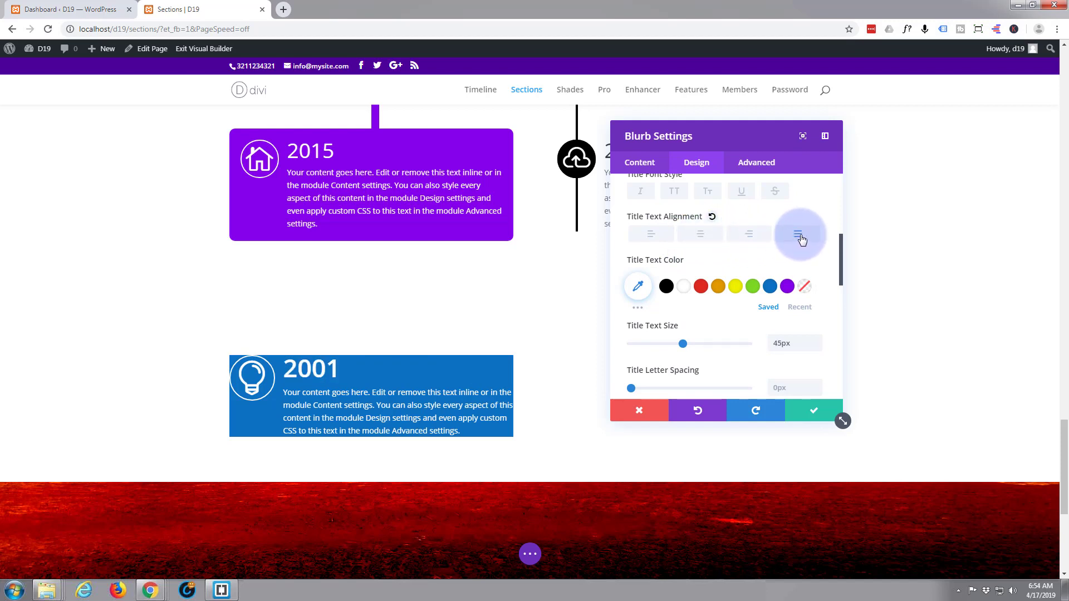
{"action": "left_click", "coordinate": [653, 237]}
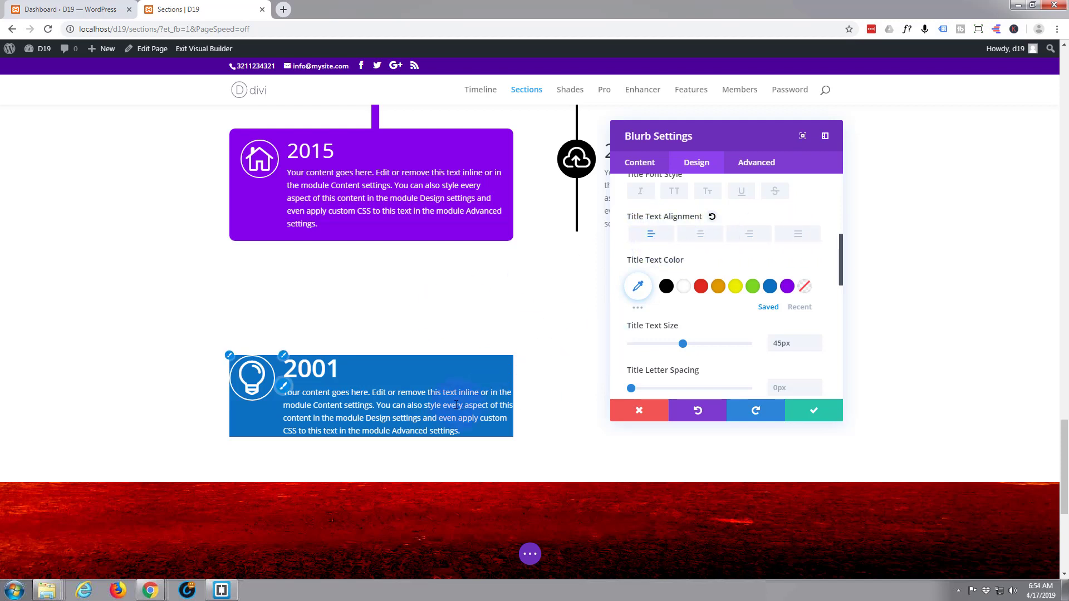
{"action": "mouse_move", "coordinate": [371, 394]}
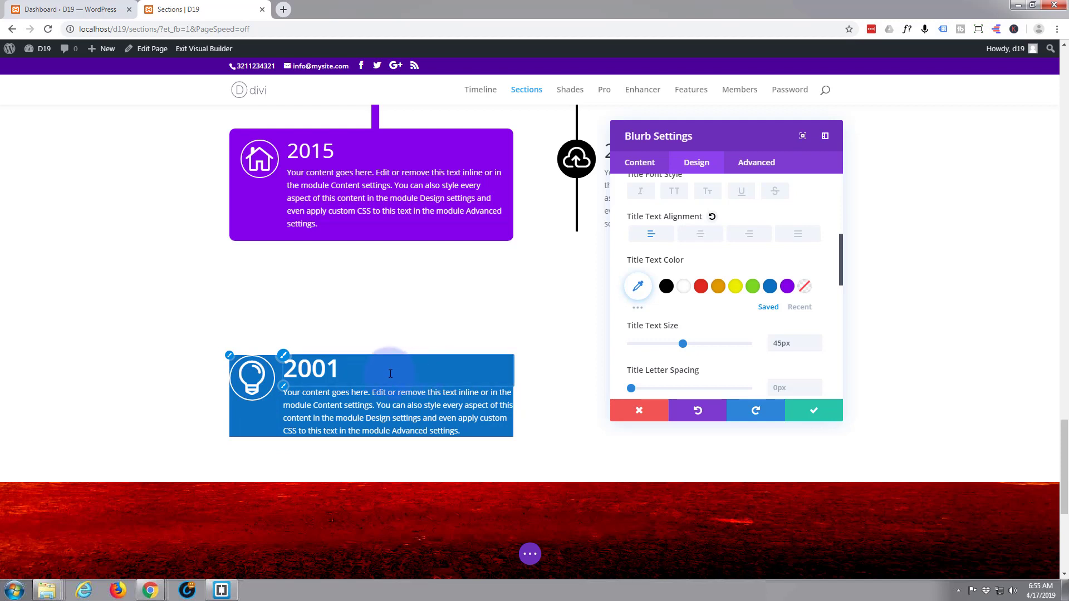
{"action": "left_click", "coordinate": [711, 217]}
{"action": "scroll", "coordinate": [711, 265], "scroll_direction": "down", "scroll_amount": 2}
{"action": "scroll", "coordinate": [712, 265], "scroll_direction": "up", "scroll_amount": 3}
{"action": "scroll", "coordinate": [712, 266], "scroll_direction": "up", "scroll_amount": 2}
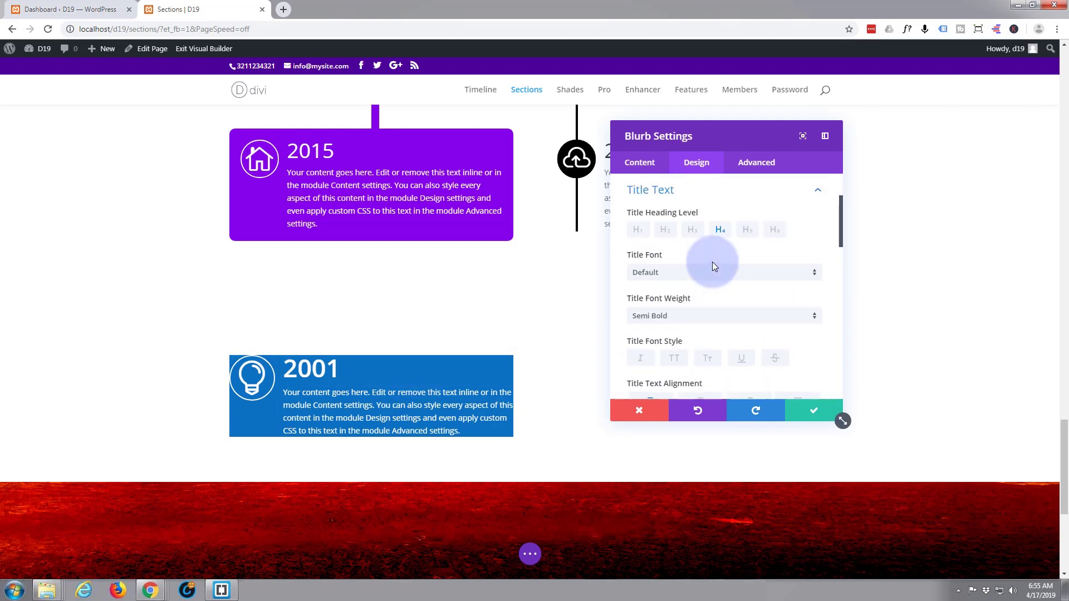
{"action": "left_click", "coordinate": [817, 192]}
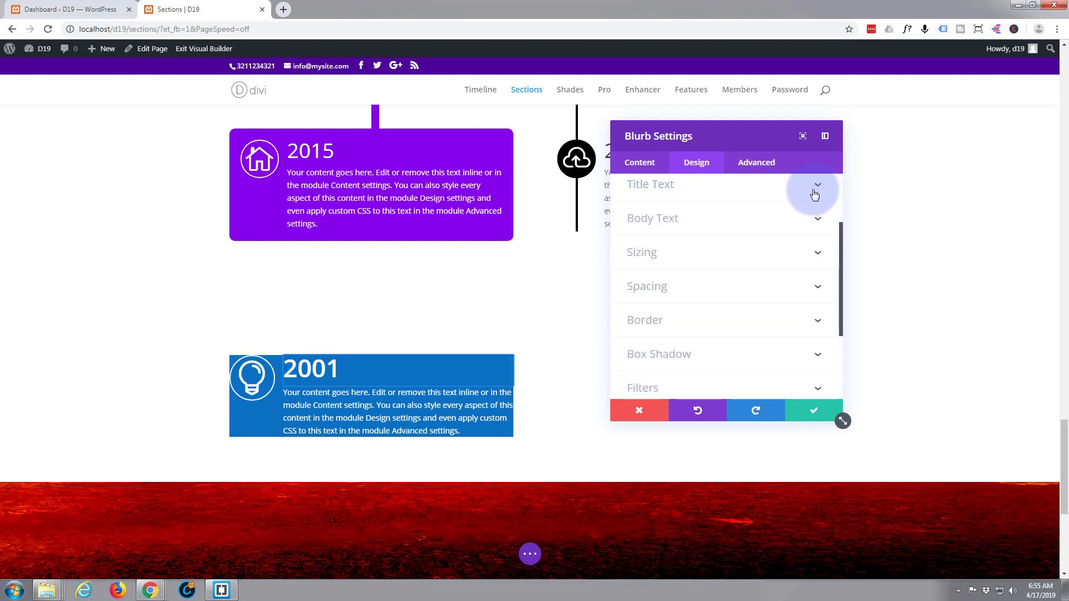
- Set the blurb's Custom Padding to 20px on all four sides
{"action": "left_click", "coordinate": [727, 299]}
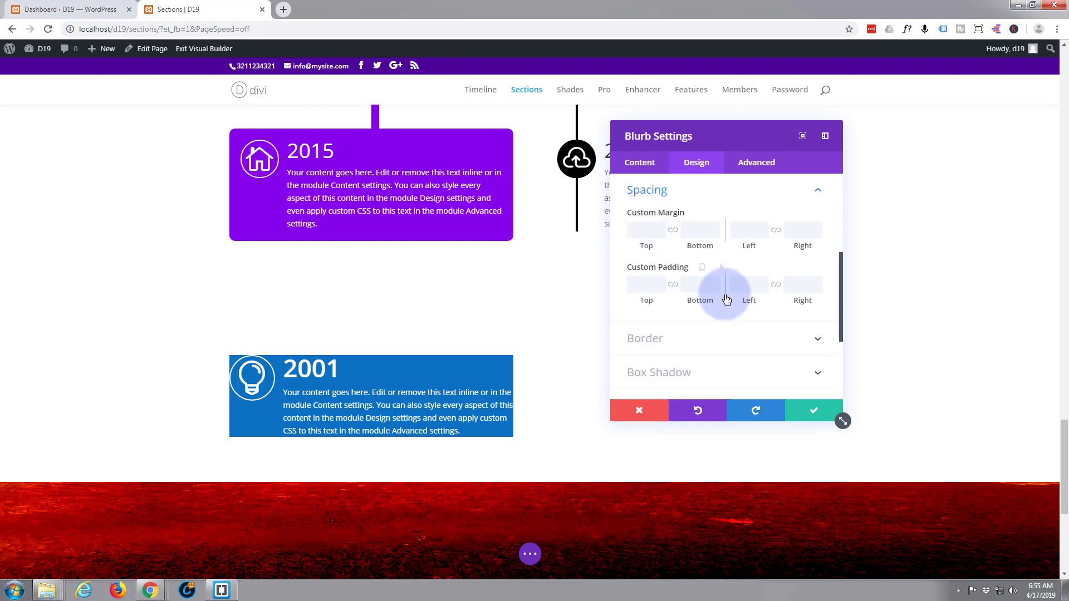
{"action": "left_click", "coordinate": [644, 285]}
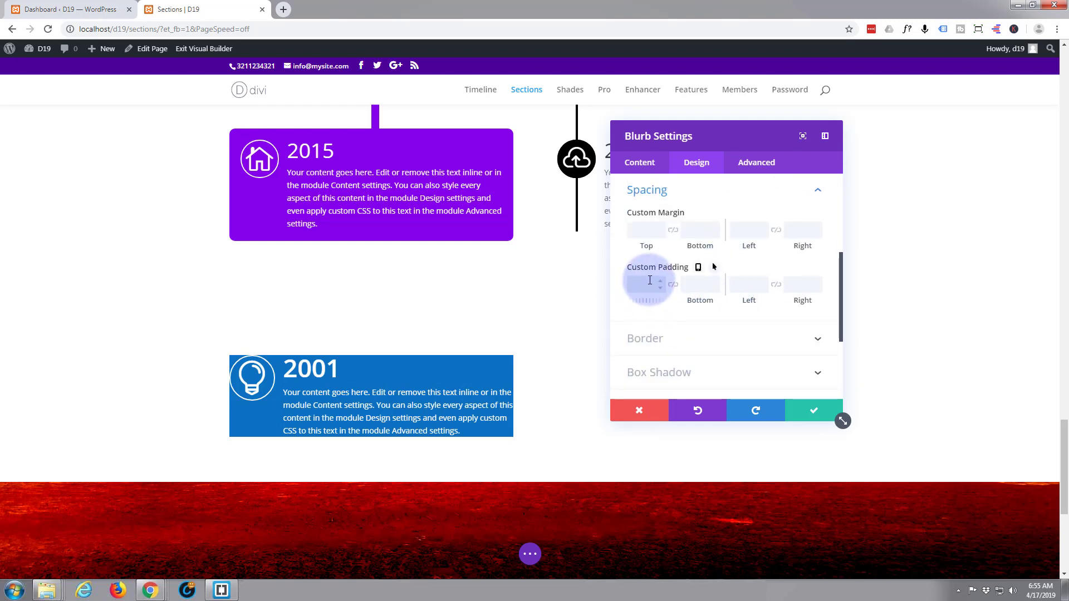
{"action": "type", "text": "20"}
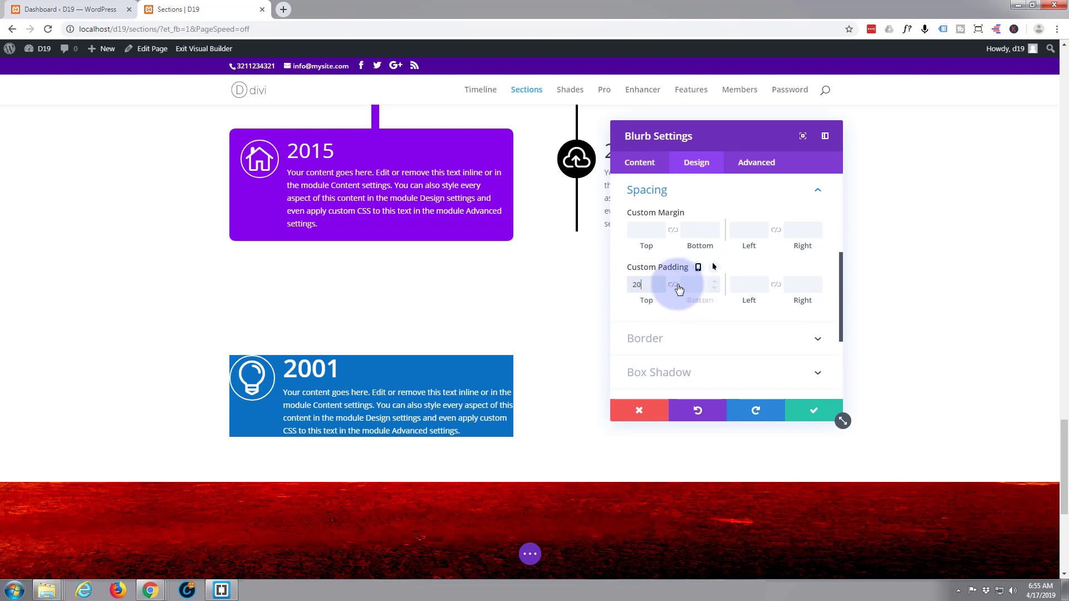
{"action": "left_click", "coordinate": [673, 286]}
{"action": "left_click", "coordinate": [751, 284]}
{"action": "type", "text": "20"}
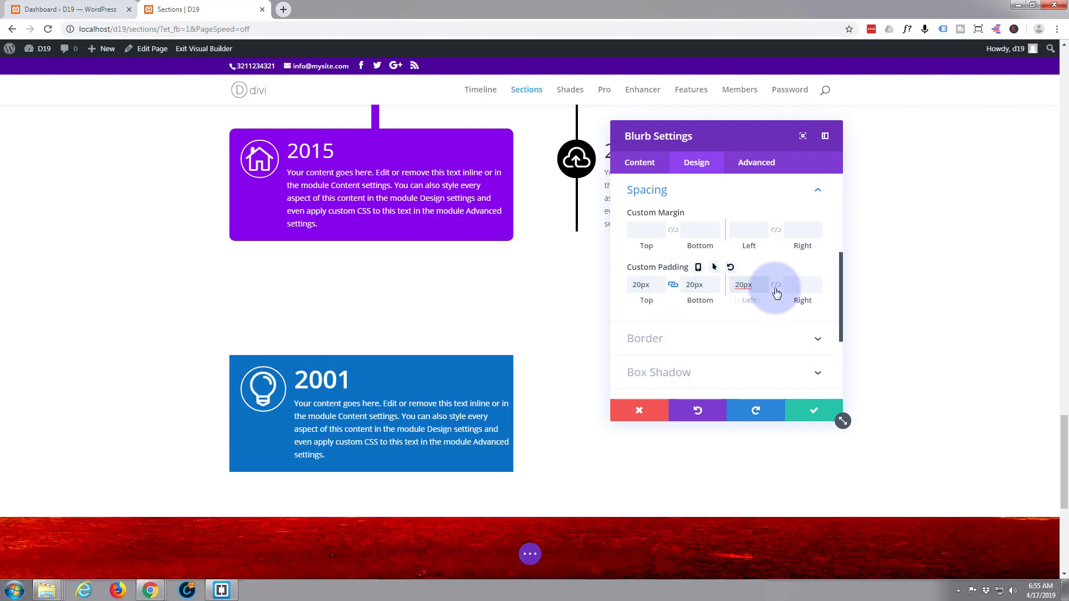
{"action": "mouse_move", "coordinate": [672, 285]}
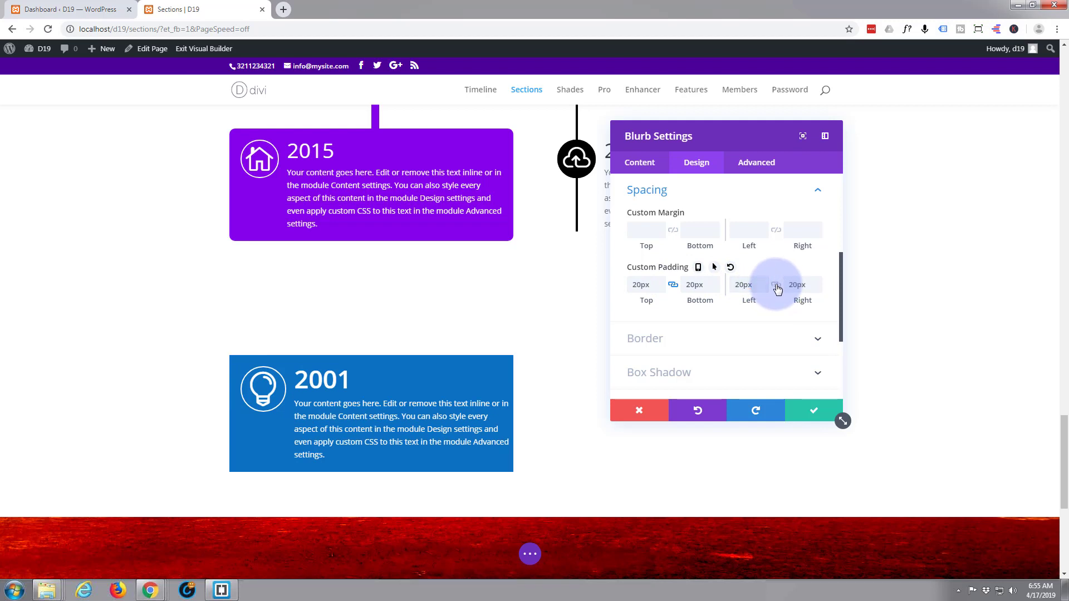
{"action": "left_click", "coordinate": [776, 285]}
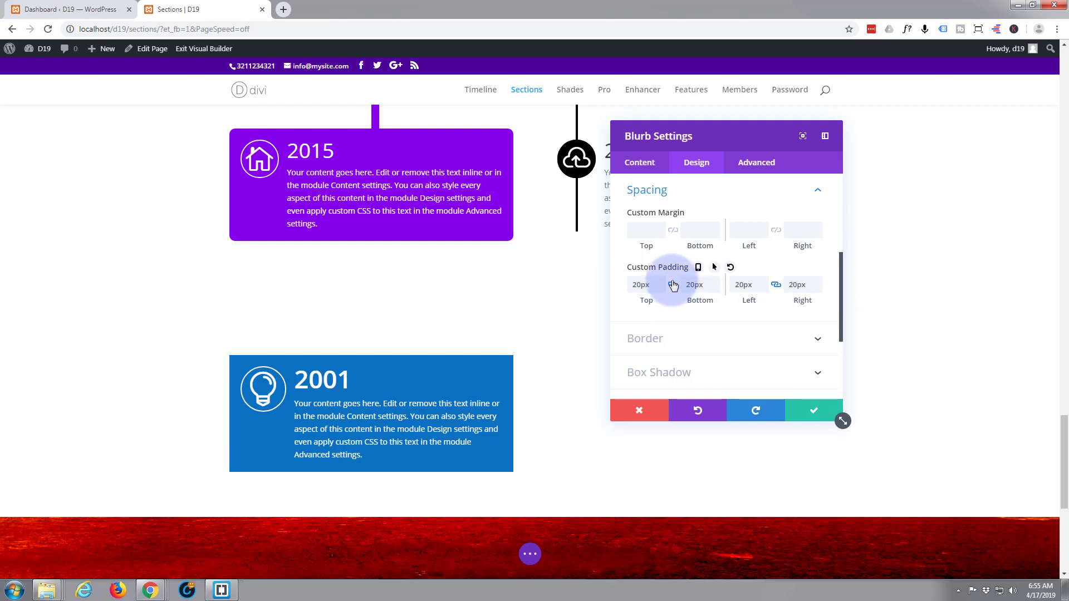
{"action": "double_click", "coordinate": [638, 284]}
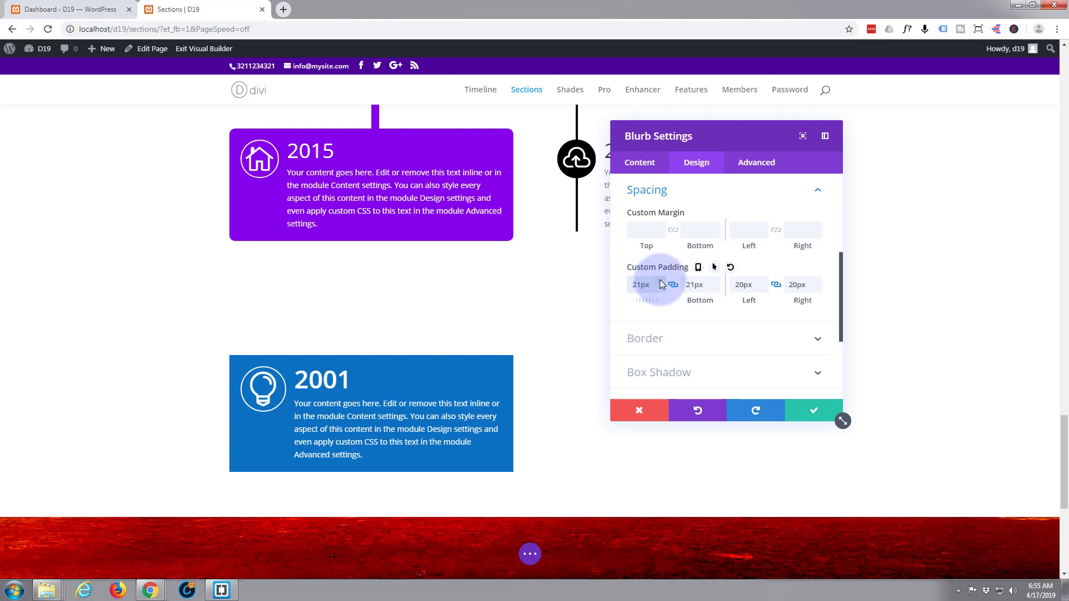
{"action": "type", "text": "21"}
{"action": "key", "text": "Tab"}
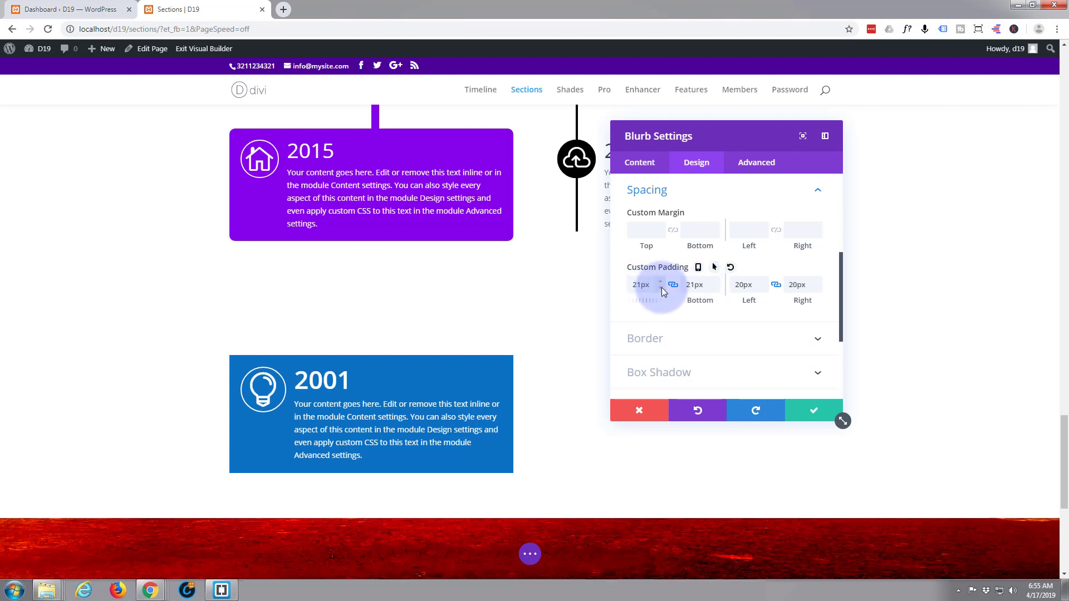
{"action": "left_click", "coordinate": [661, 287]}
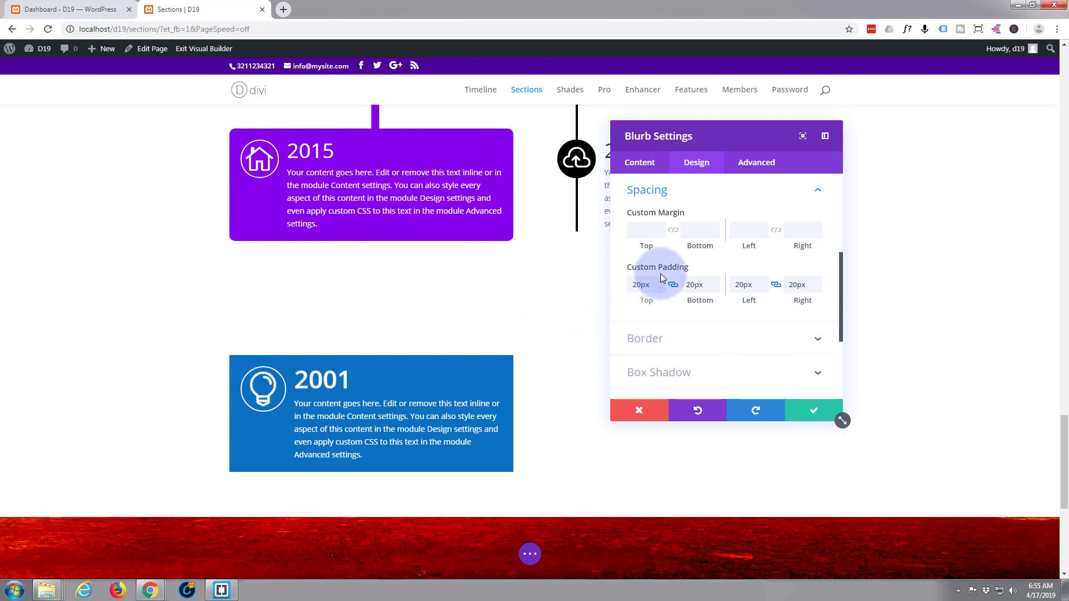
- Set linked Rounded Corners to 10px on all four corners of the blurb
{"action": "mouse_move", "coordinate": [656, 268]}
{"action": "left_click", "coordinate": [814, 194]}
{"action": "left_click", "coordinate": [817, 219]}
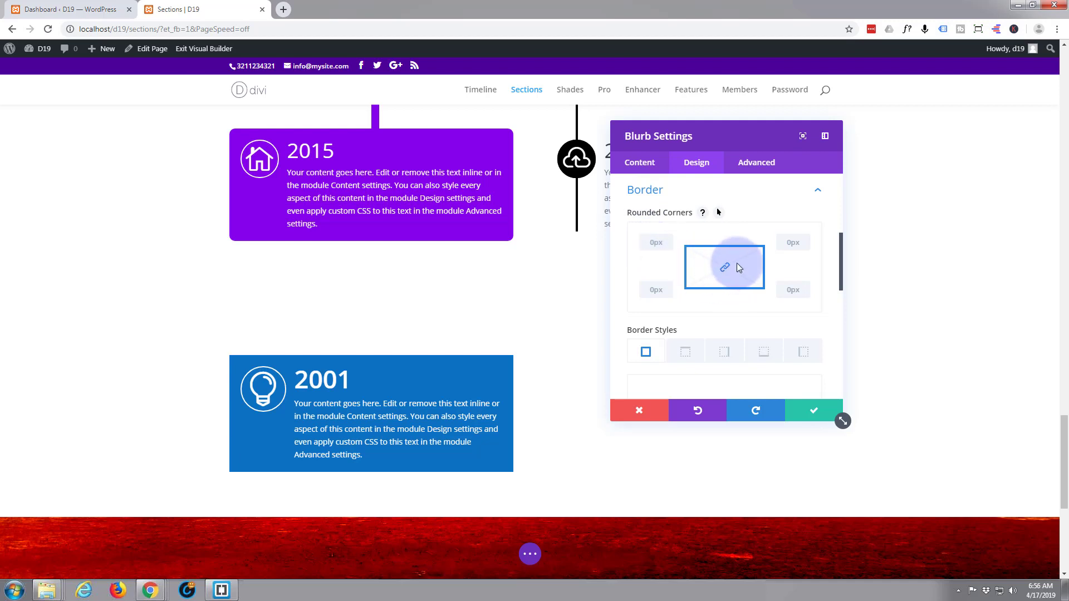
{"action": "left_click", "coordinate": [649, 242]}
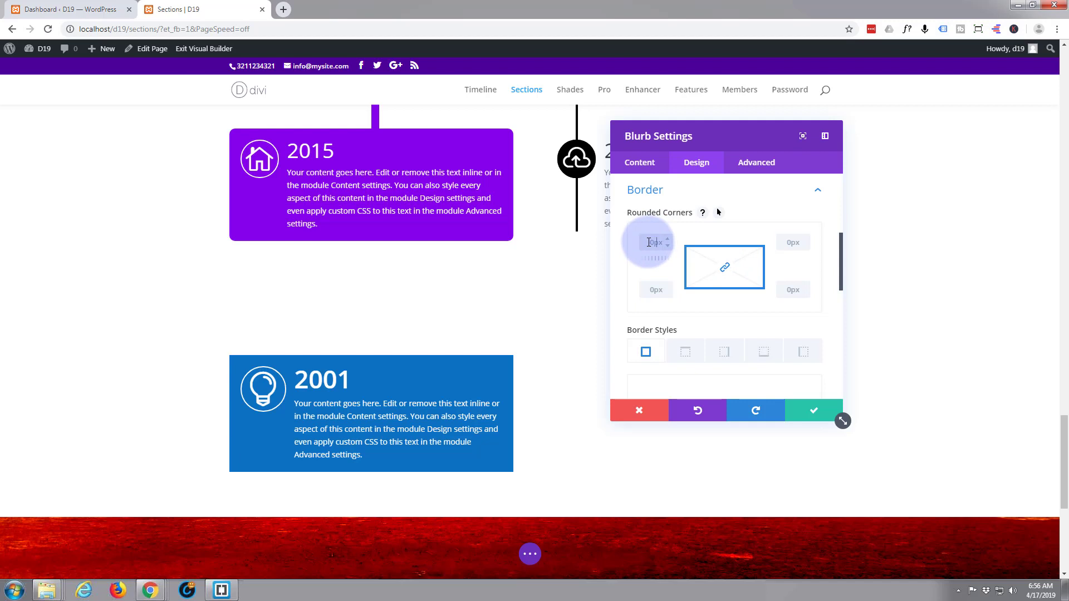
{"action": "type", "text": "10"}
{"action": "key", "text": "Return"}
{"action": "type", "text": "px"}
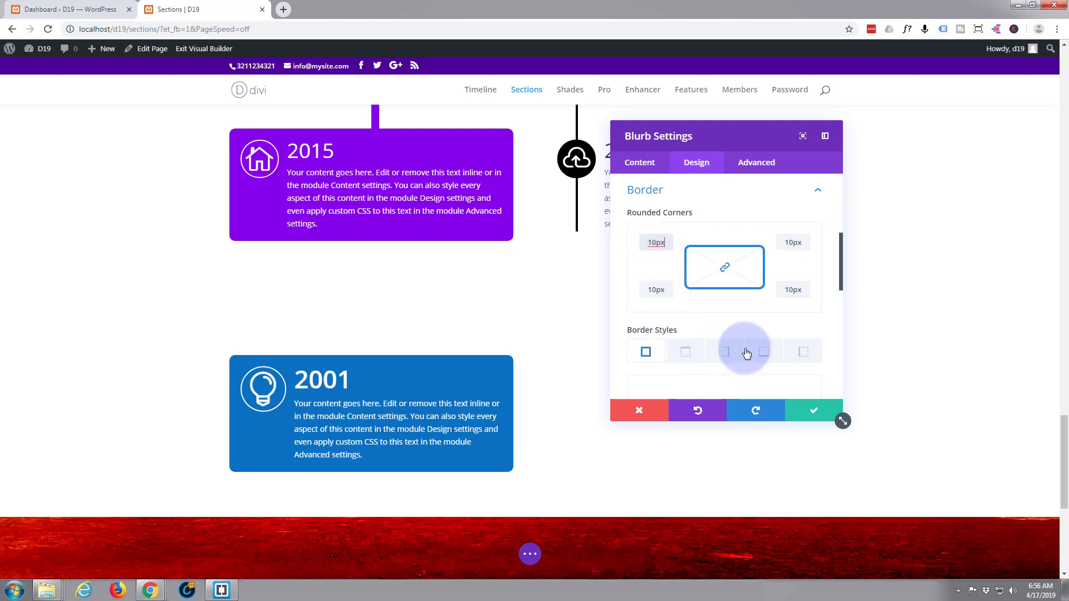
{"action": "scroll", "coordinate": [692, 334], "scroll_direction": "down", "scroll_amount": 3}
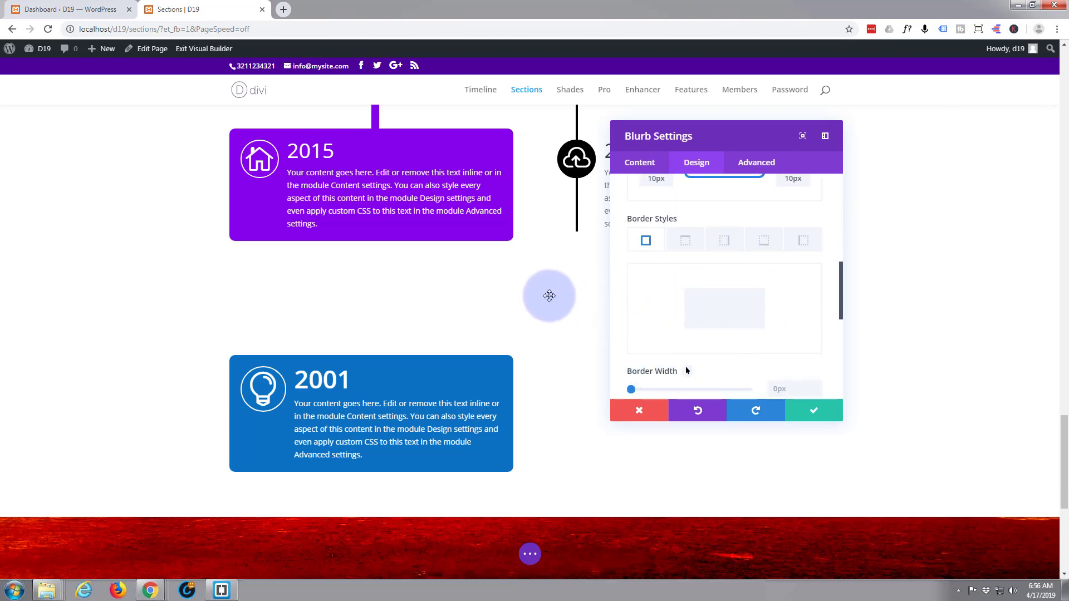
{"action": "scroll", "coordinate": [556, 296], "scroll_direction": "up", "scroll_amount": 2}
{"action": "scroll", "coordinate": [555, 295], "scroll_direction": "down", "scroll_amount": 1}
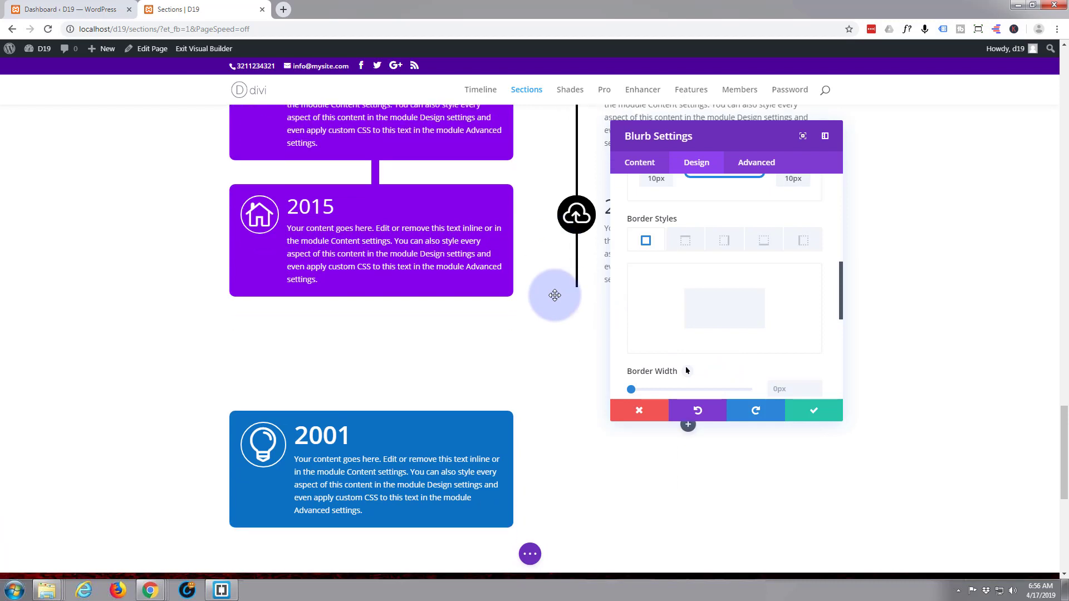
{"action": "scroll", "coordinate": [554, 296], "scroll_direction": "down", "scroll_amount": 1}
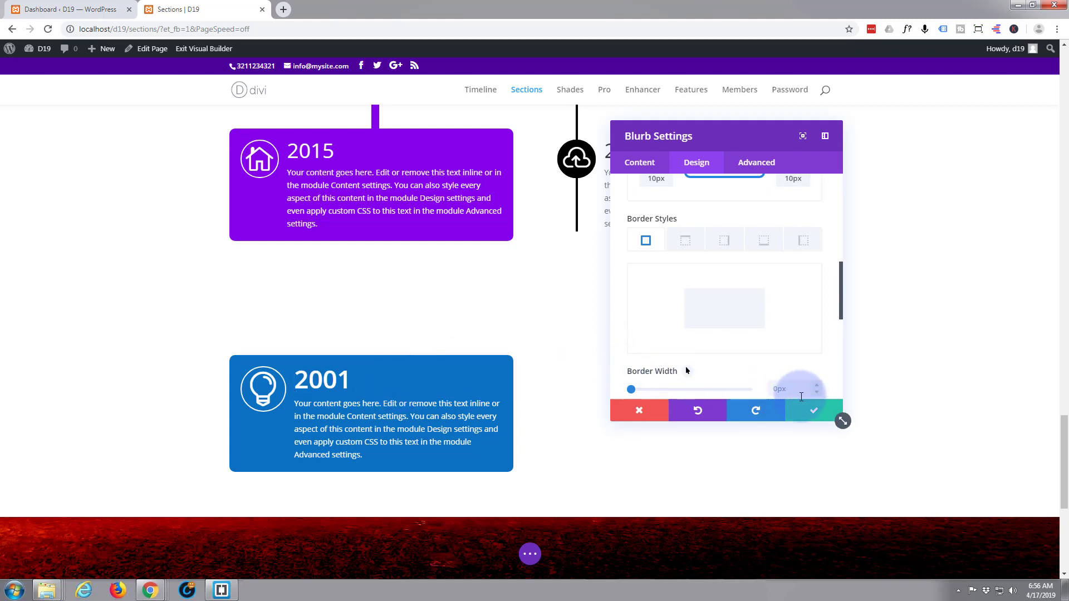
- Save the 2001 blurb, duplicate it three times, and drag a copy into position
{"action": "left_click", "coordinate": [818, 415]}
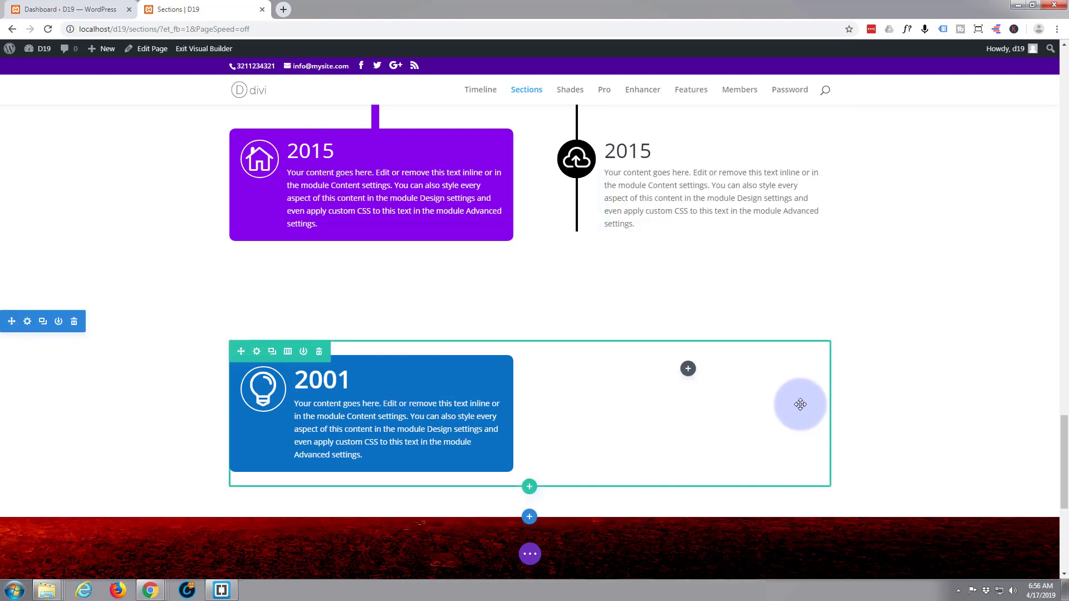
{"action": "mouse_move", "coordinate": [371, 413]}
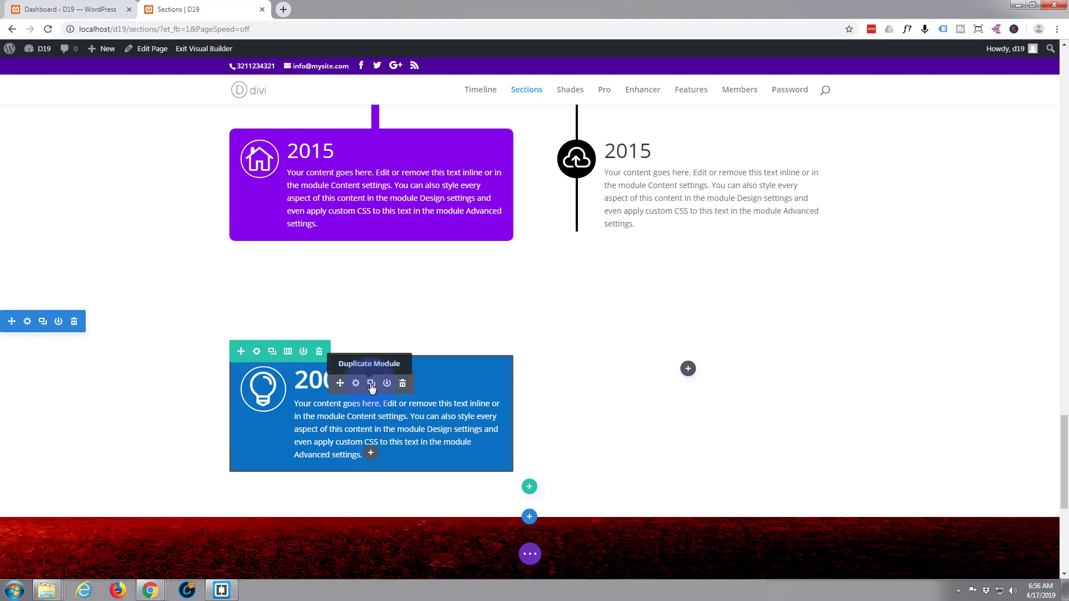
{"action": "left_click", "coordinate": [372, 384]}
{"action": "left_click", "coordinate": [372, 384]}
{"action": "left_click", "coordinate": [372, 383]}
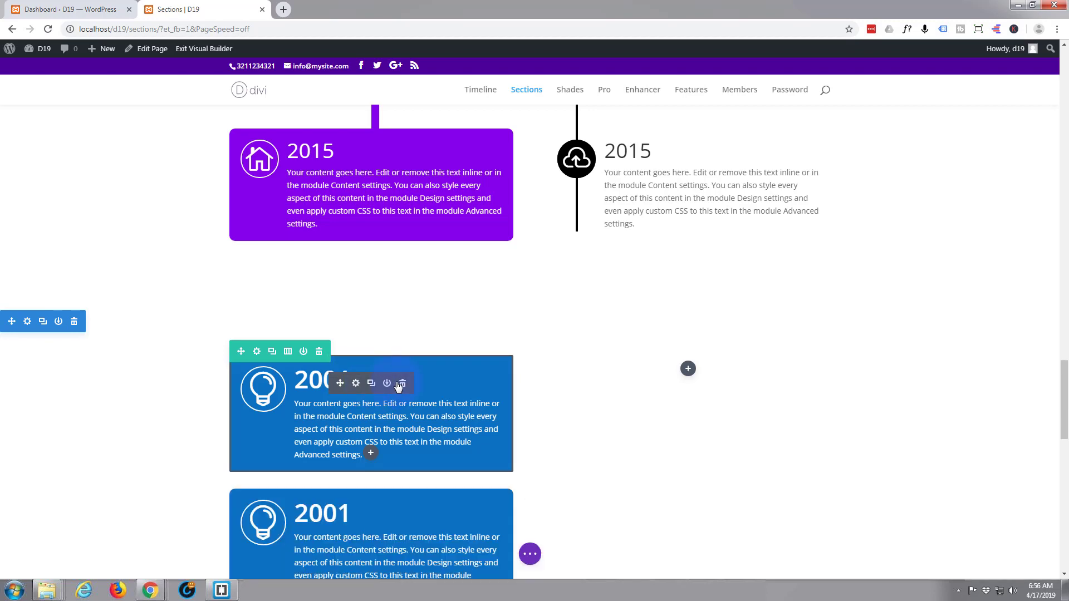
{"action": "left_click_drag", "start_coordinate": [437, 380], "coordinate": [589, 370]}
{"action": "scroll", "coordinate": [591, 369], "scroll_direction": "up", "scroll_amount": 5}
{"action": "scroll", "coordinate": [590, 369], "scroll_direction": "up", "scroll_amount": 2}
{"action": "scroll", "coordinate": [591, 370], "scroll_direction": "down", "scroll_amount": 3}
{"action": "scroll", "coordinate": [590, 371], "scroll_direction": "down", "scroll_amount": 3}
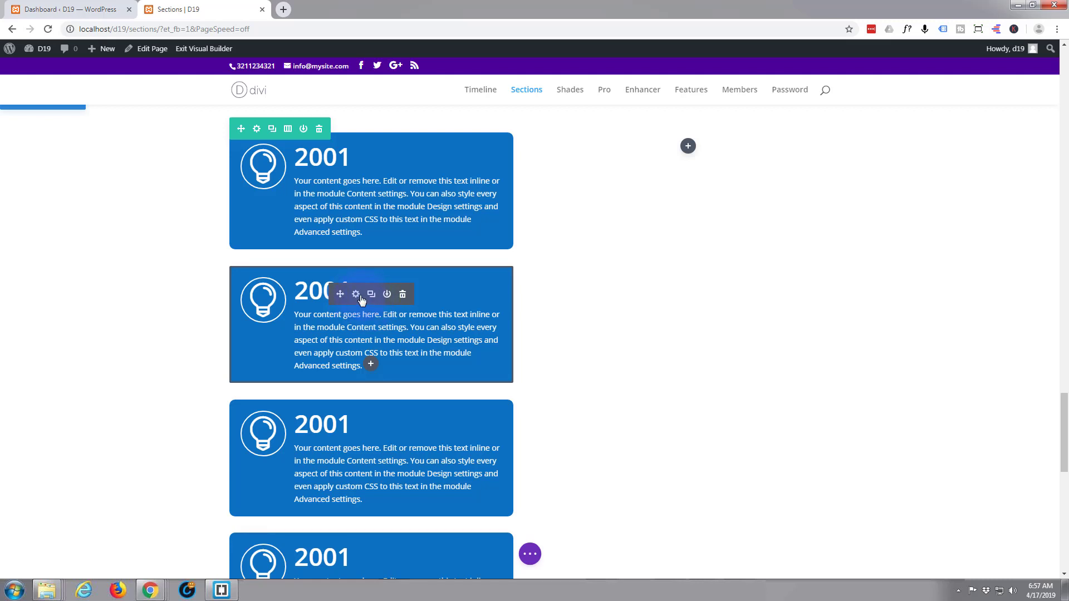
- Change the second blurb's title from 2001 to 2005
{"action": "left_click", "coordinate": [356, 294]}
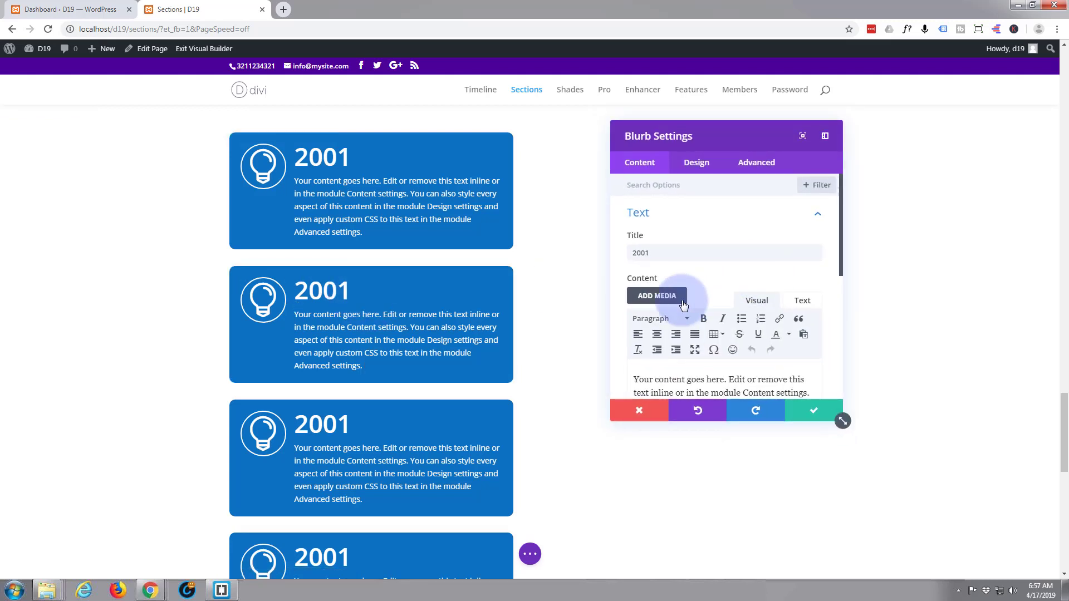
{"action": "left_click", "coordinate": [648, 252]}
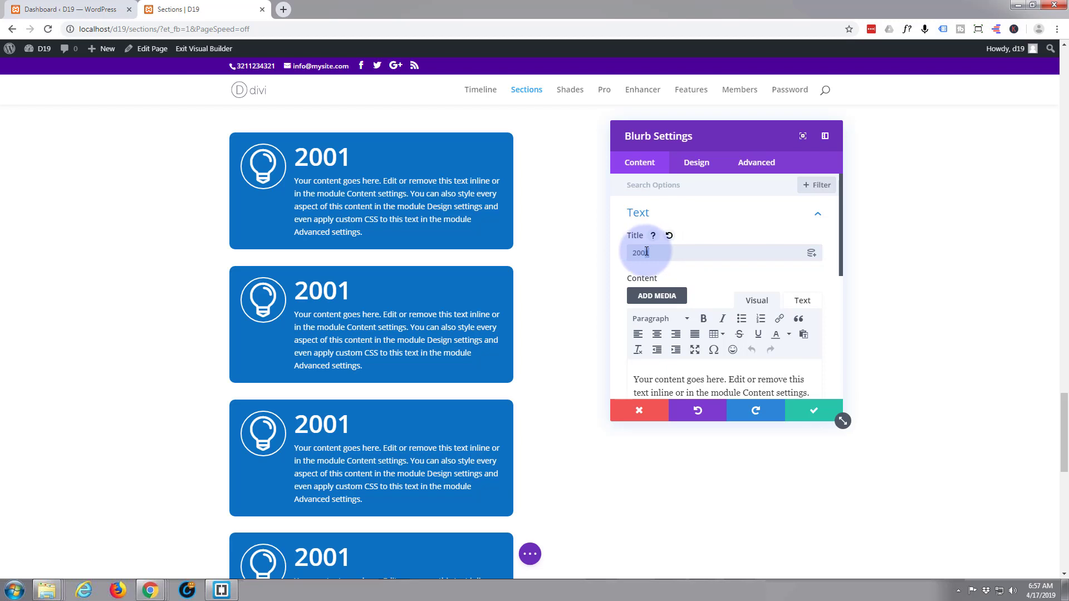
{"action": "left_click_drag", "start_coordinate": [646, 253], "coordinate": [710, 250]}
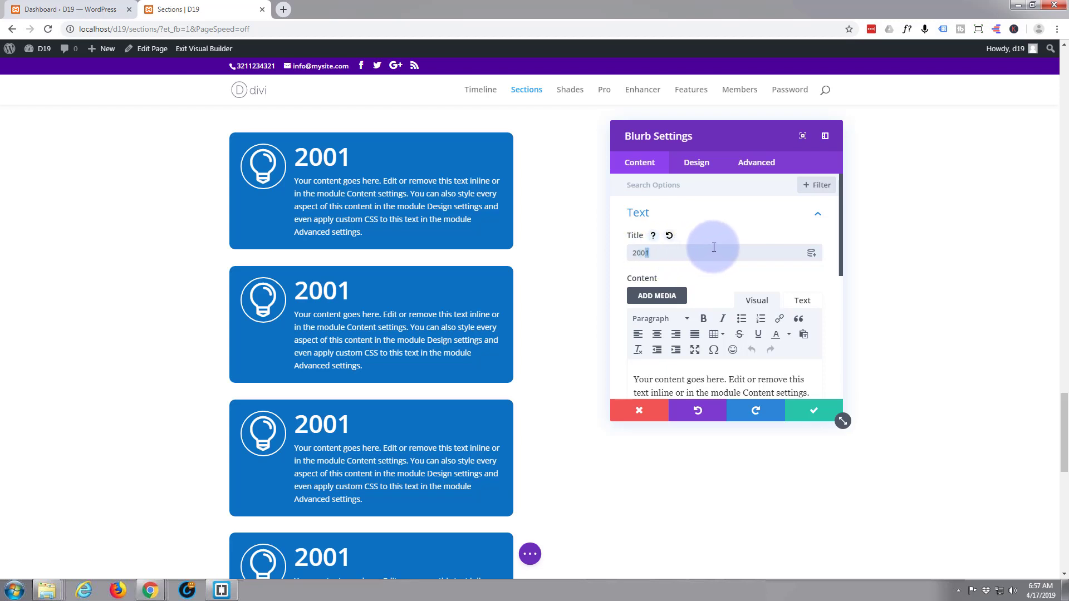
{"action": "type", "text": "5"}
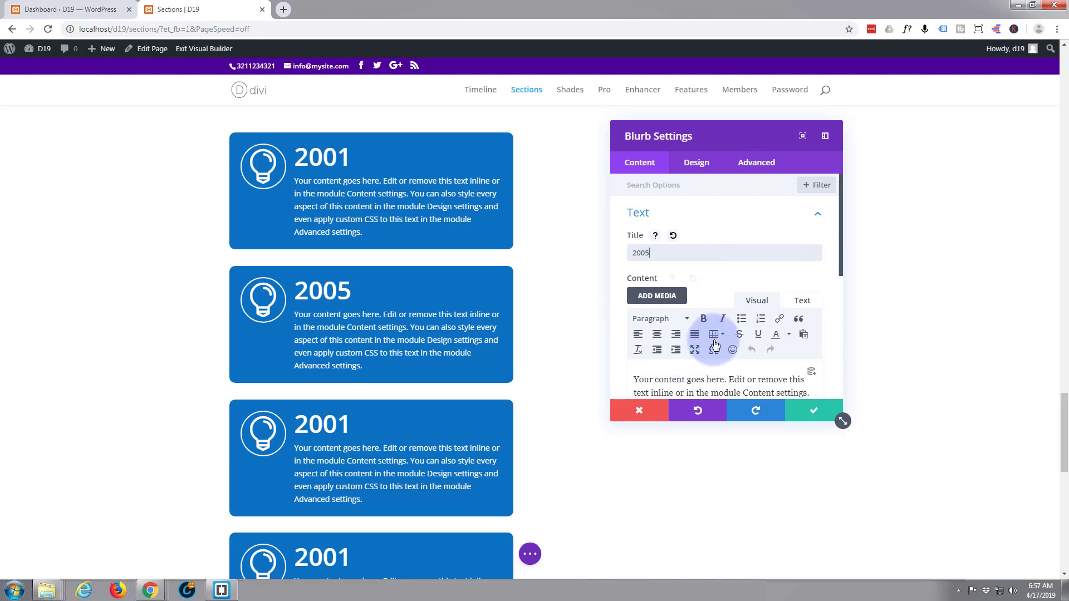
{"action": "left_click", "coordinate": [699, 282]}
{"action": "left_click", "coordinate": [705, 248]}
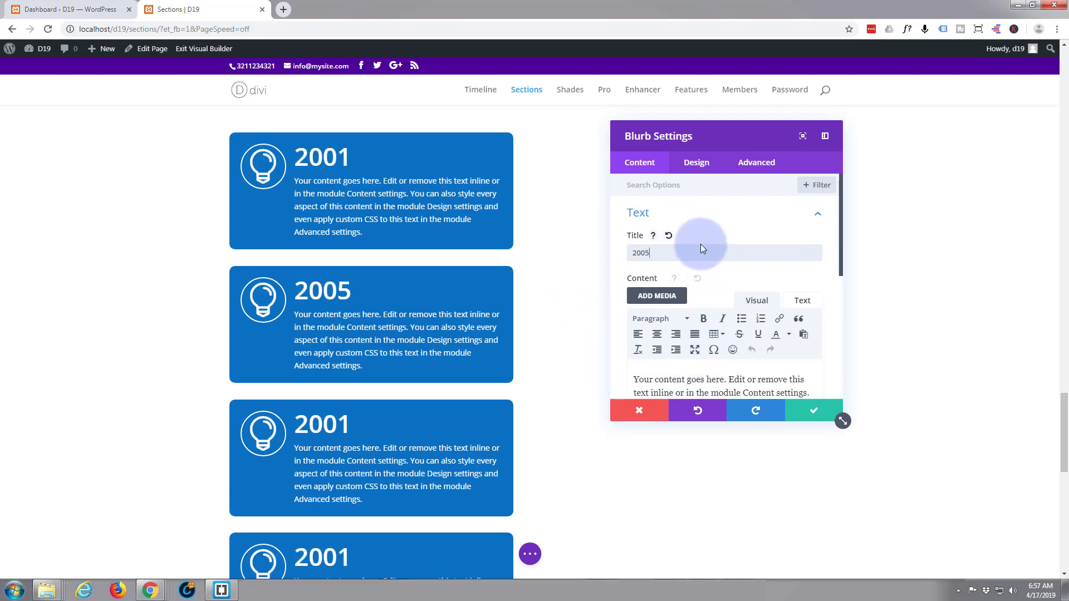
{"action": "scroll", "coordinate": [700, 244], "scroll_direction": "down", "scroll_amount": 2}
{"action": "scroll", "coordinate": [701, 244], "scroll_direction": "up", "scroll_amount": 2}
{"action": "scroll", "coordinate": [702, 248], "scroll_direction": "down", "scroll_amount": 1}
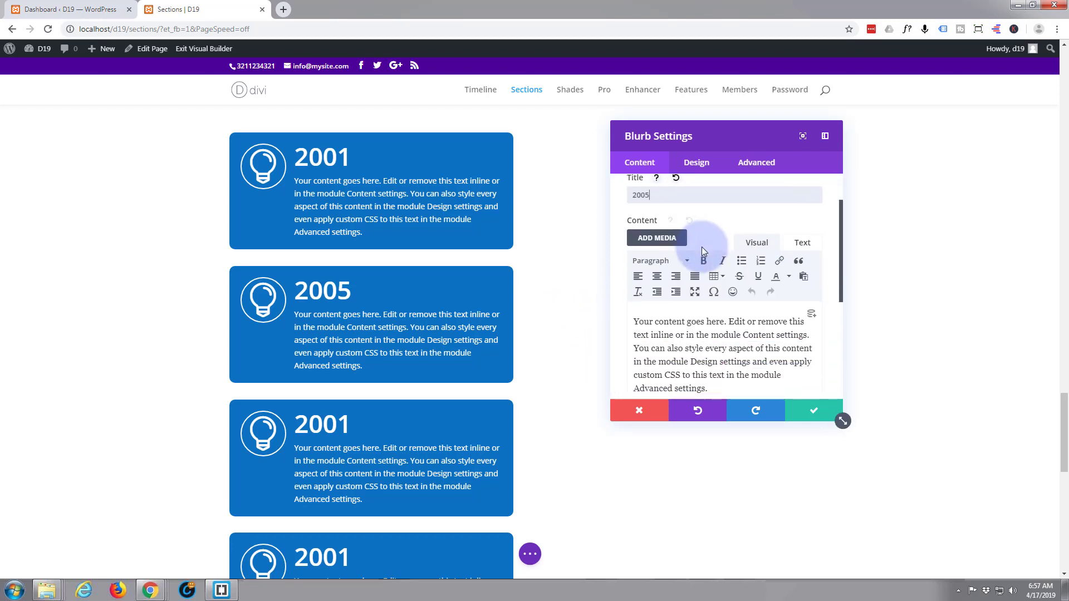
{"action": "scroll", "coordinate": [702, 247], "scroll_direction": "down", "scroll_amount": 4}
- Give the 2005 blurb an atom icon and save it
{"action": "left_click", "coordinate": [708, 282]}
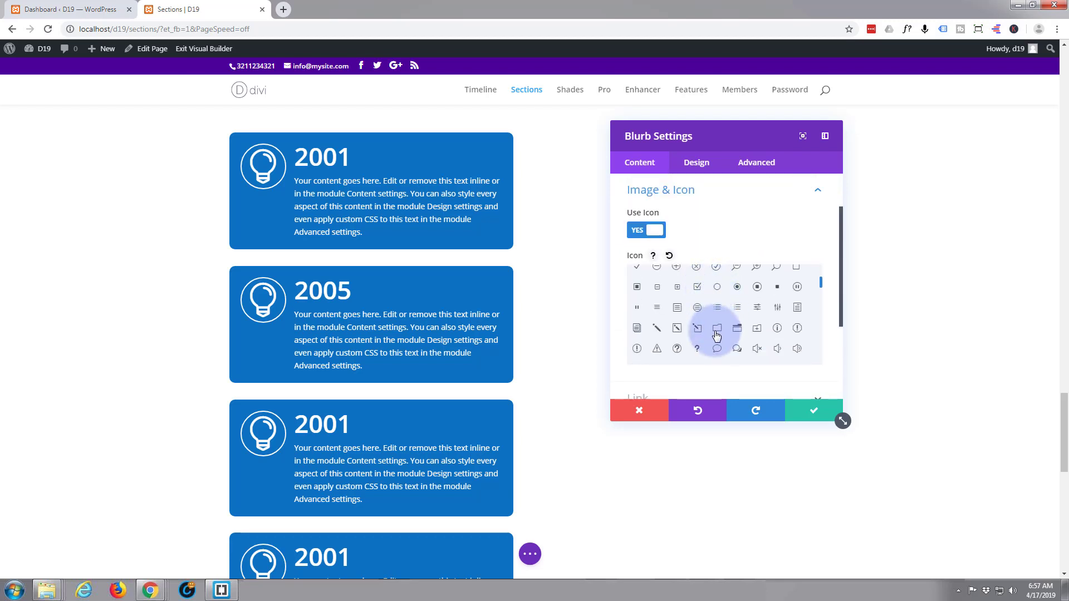
{"action": "scroll", "coordinate": [717, 334], "scroll_direction": "down", "scroll_amount": 2}
{"action": "scroll", "coordinate": [716, 334], "scroll_direction": "up", "scroll_amount": 1}
{"action": "left_click", "coordinate": [717, 334]}
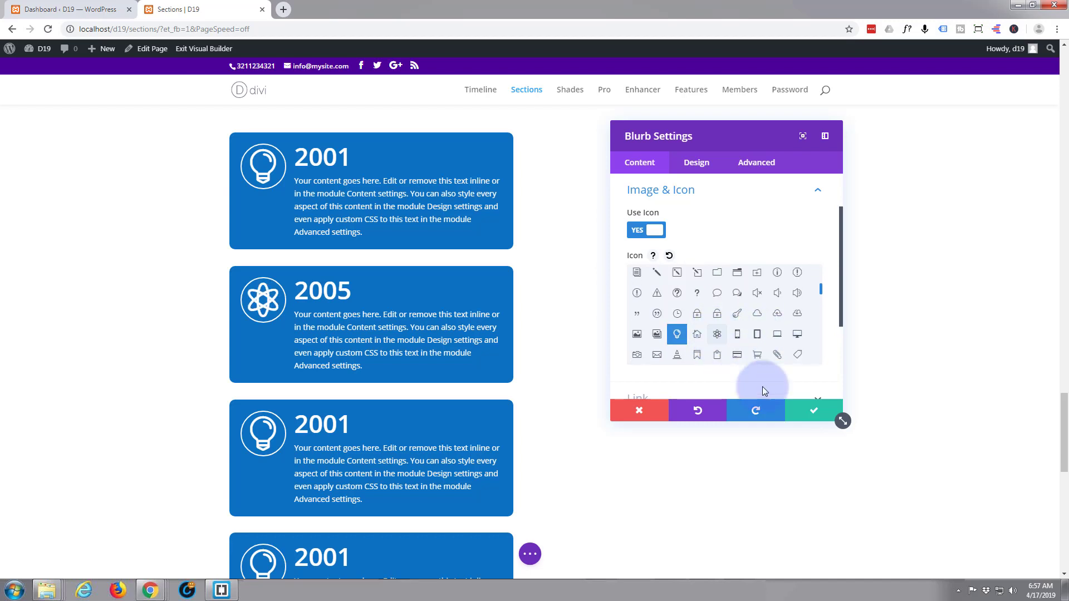
{"action": "left_click", "coordinate": [798, 411]}
{"action": "mouse_move", "coordinate": [370, 458]}
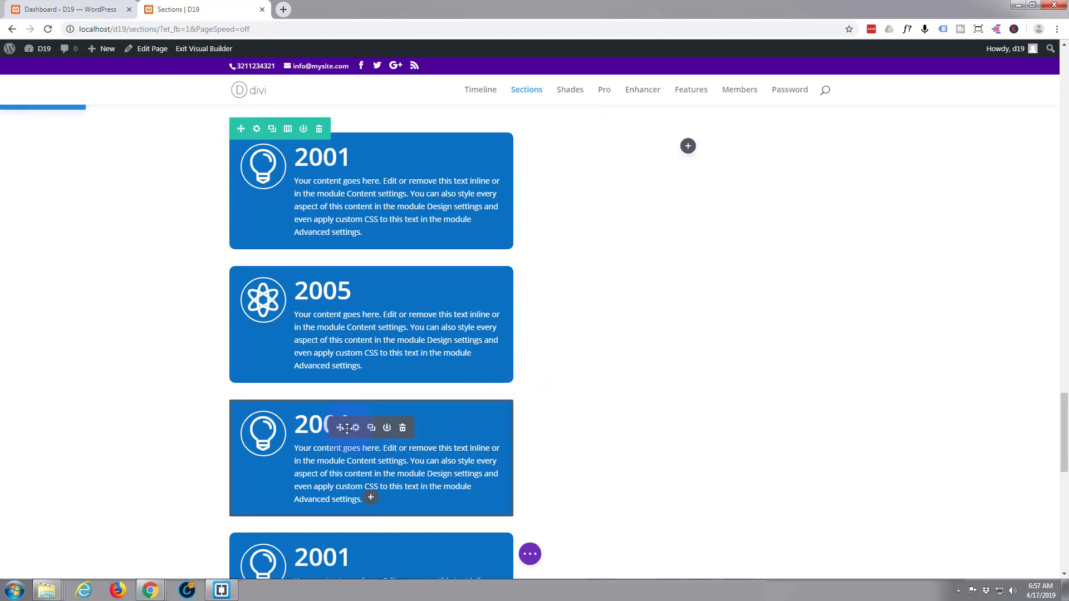
- Change the third blurb's title from 2001 to 2010 and choose the cloud icon
{"action": "left_click", "coordinate": [356, 428]}
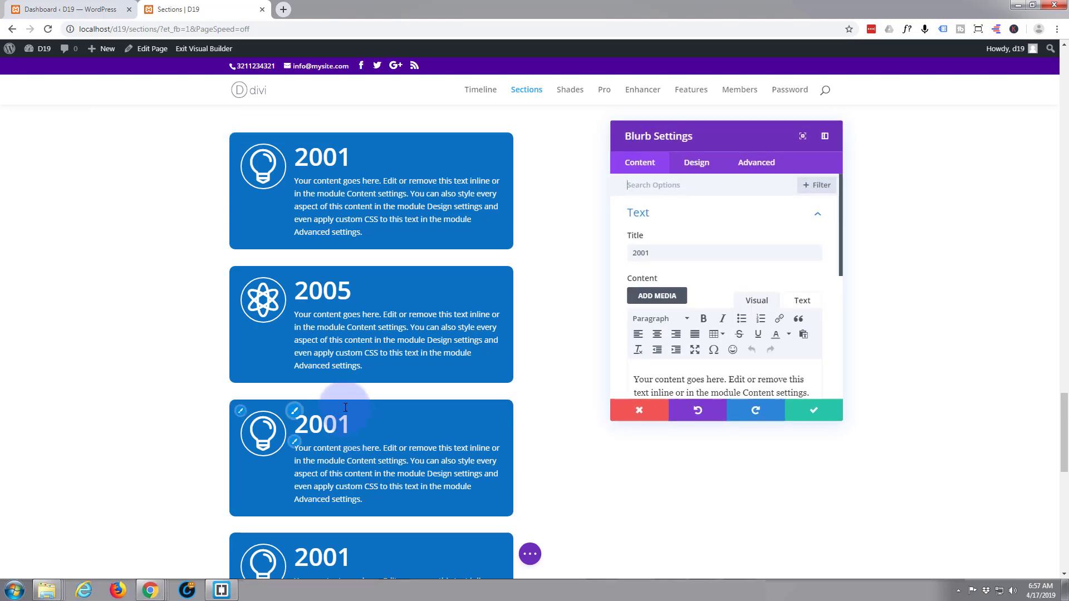
{"action": "left_click_drag", "start_coordinate": [640, 252], "coordinate": [650, 253]}
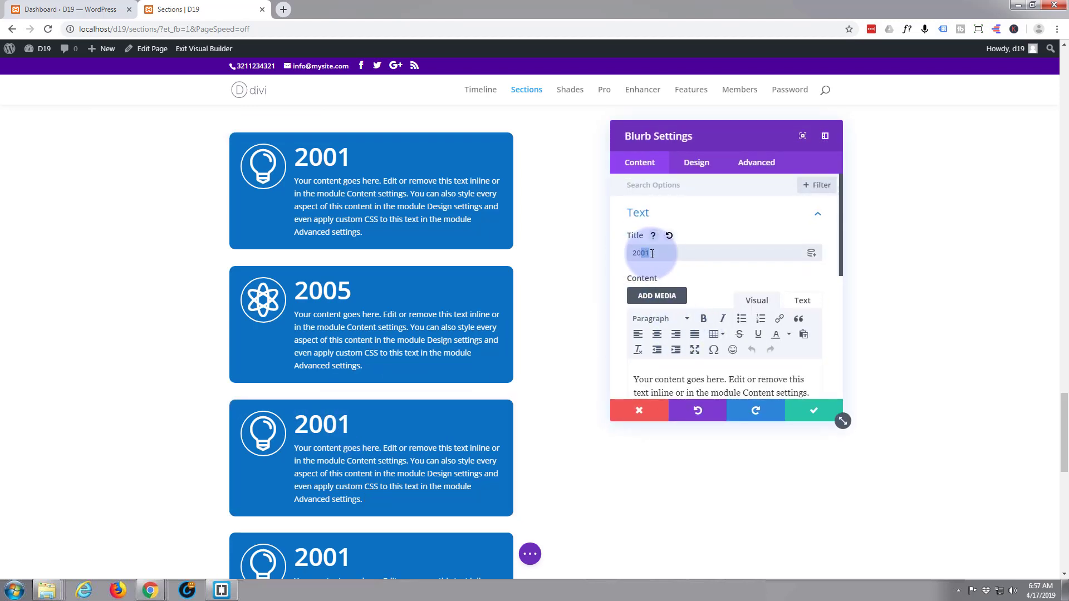
{"action": "type", "text": "2010"}
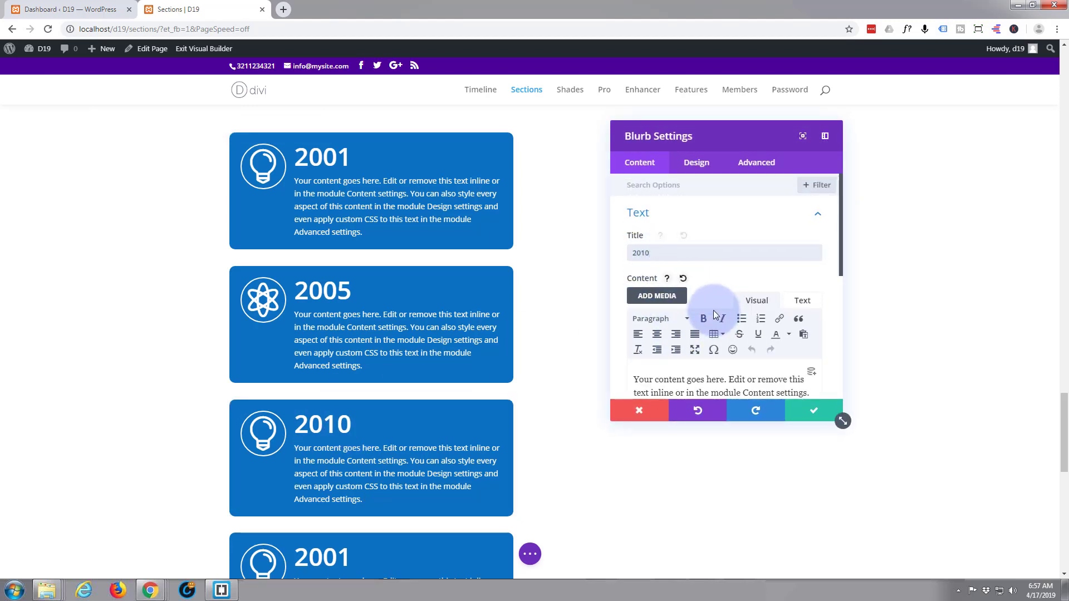
{"action": "scroll", "coordinate": [713, 310], "scroll_direction": "down", "scroll_amount": 2}
{"action": "scroll", "coordinate": [712, 310], "scroll_direction": "down", "scroll_amount": 1}
{"action": "scroll", "coordinate": [718, 301], "scroll_direction": "down", "scroll_amount": 2}
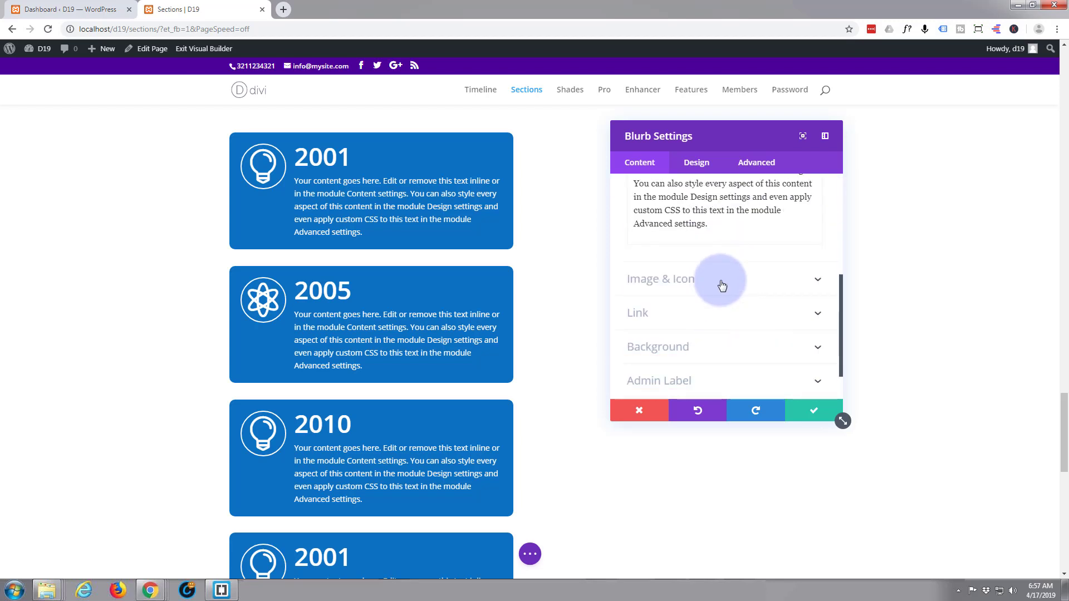
{"action": "left_click", "coordinate": [723, 279]}
{"action": "scroll", "coordinate": [723, 288], "scroll_direction": "down", "scroll_amount": 2}
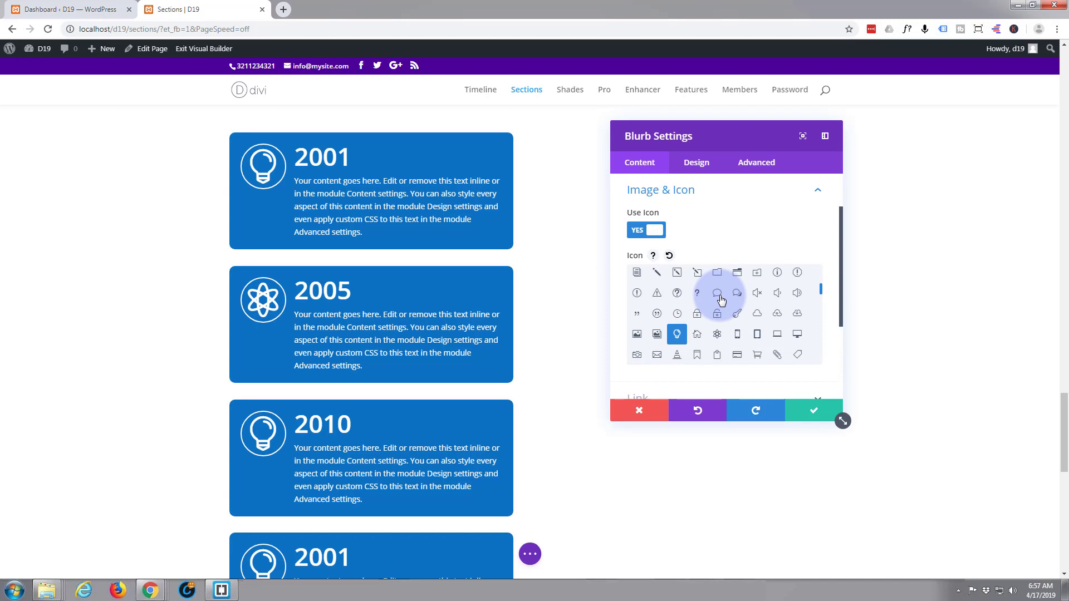
{"action": "left_click", "coordinate": [757, 314]}
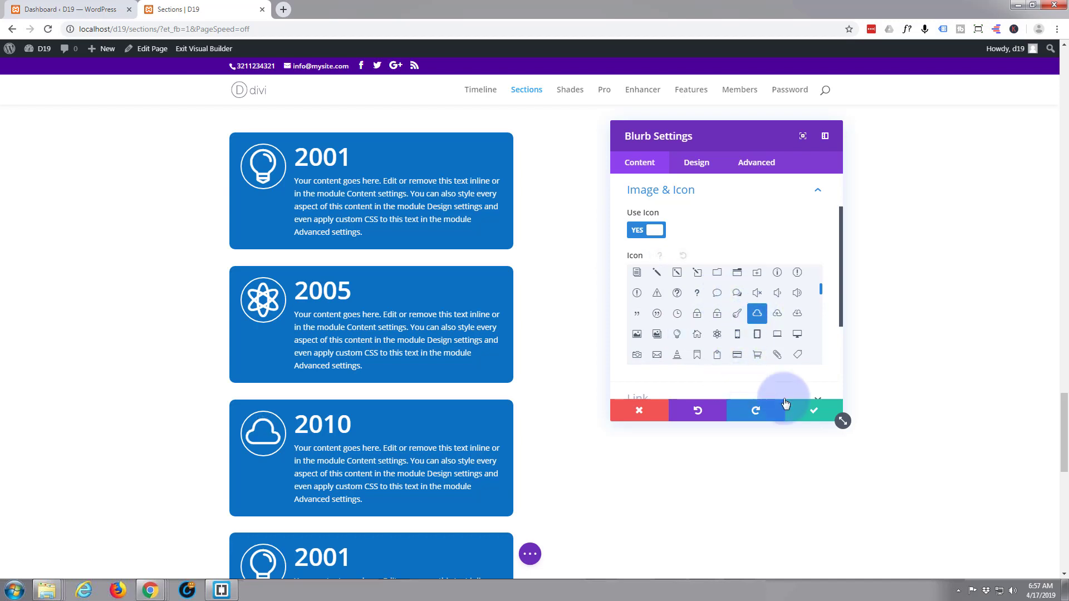
{"action": "scroll", "coordinate": [412, 478], "scroll_direction": "down", "scroll_amount": 1}
{"action": "scroll", "coordinate": [413, 478], "scroll_direction": "down", "scroll_amount": 1}
- Save the 2010 blurb and move a 2001 blurb copy just below it
{"action": "left_click", "coordinate": [831, 413]}
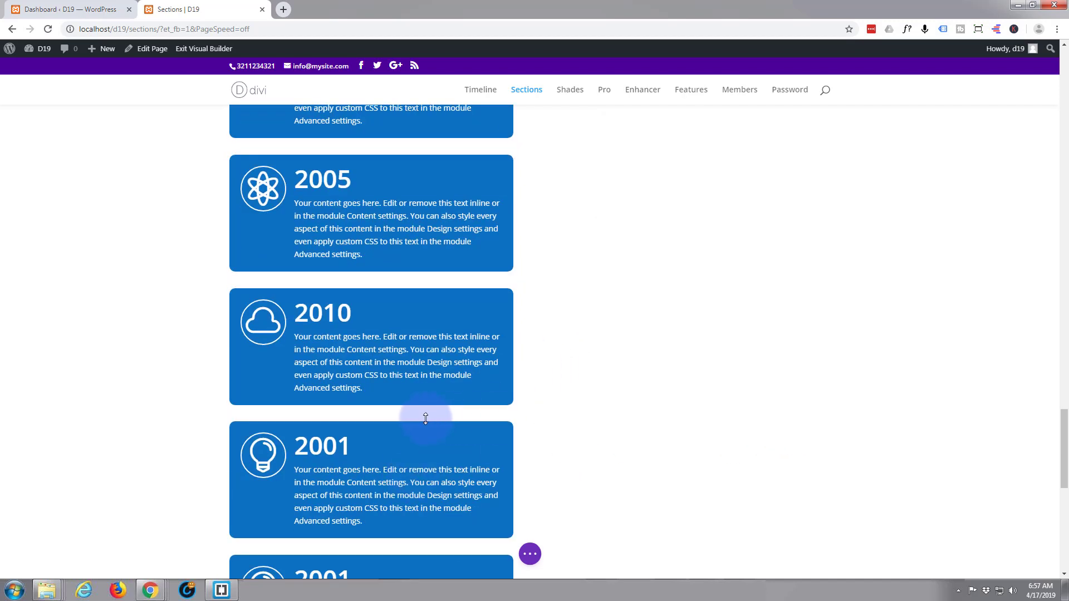
{"action": "mouse_move", "coordinate": [424, 418]}
{"action": "left_mouse_down"}
{"action": "mouse_move", "coordinate": [328, 499]}
{"action": "mouse_move", "coordinate": [321, 534]}
{"action": "left_mouse_up"}
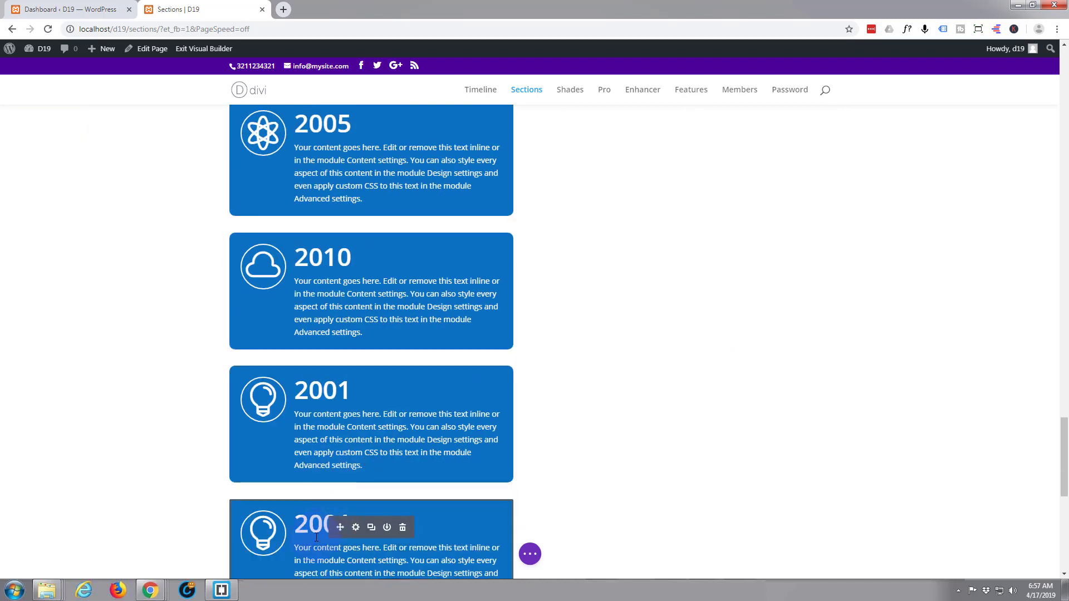
{"action": "mouse_move", "coordinate": [321, 535]}
{"action": "left_mouse_down"}
{"action": "mouse_move", "coordinate": [274, 297]}
{"action": "mouse_move", "coordinate": [410, 258]}
{"action": "left_mouse_up"}
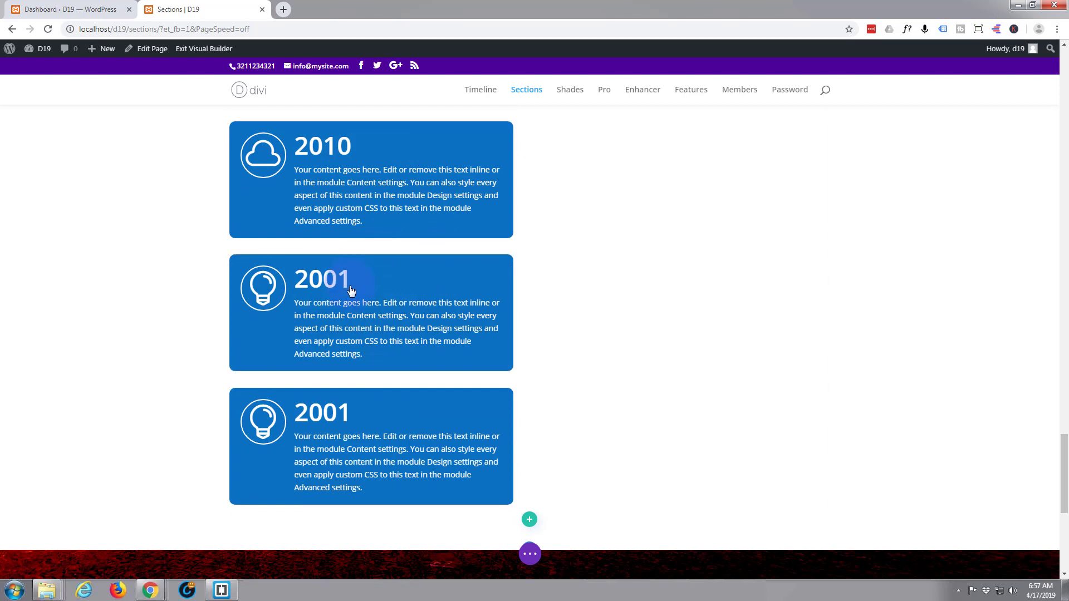
- Retitle the fourth blurb 2015, give it a speech-bubble icon, and save
{"action": "mouse_move", "coordinate": [371, 312]}
{"action": "left_click", "coordinate": [355, 285]}
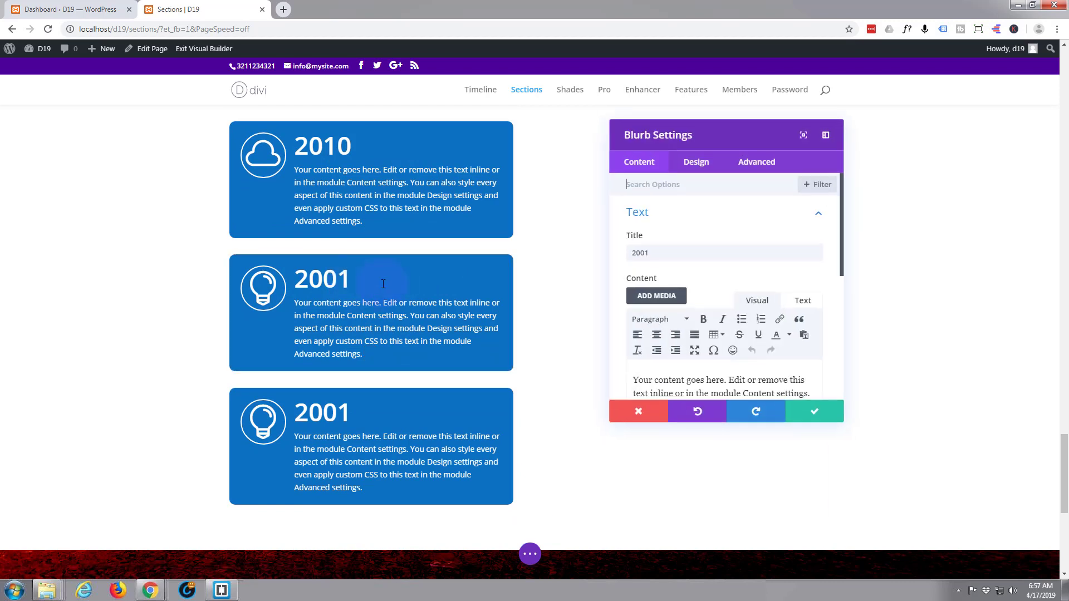
{"action": "left_click", "coordinate": [651, 251]}
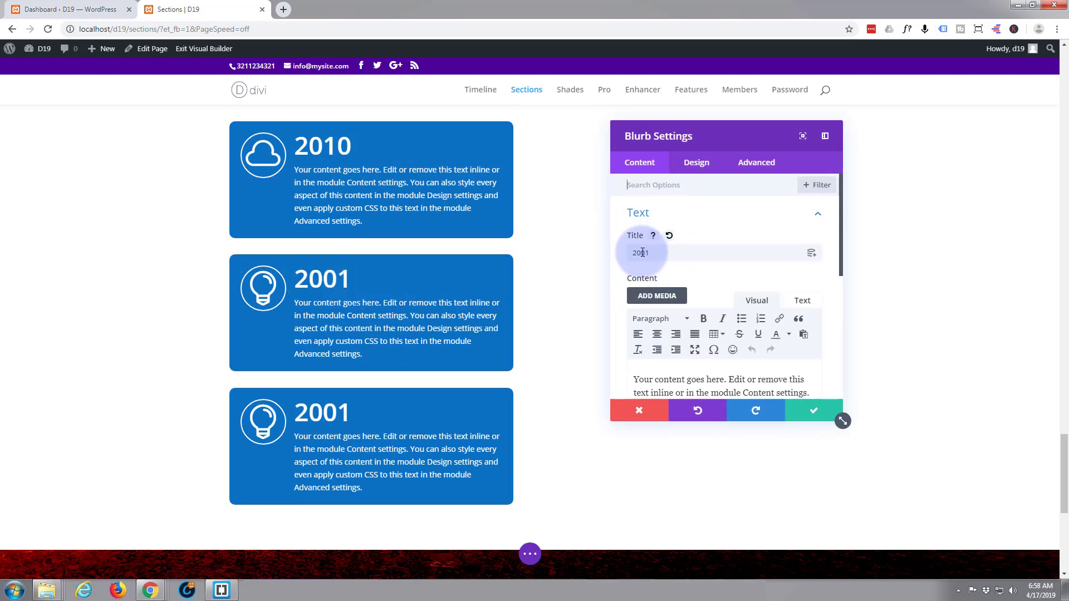
{"action": "left_click_drag", "start_coordinate": [640, 253], "coordinate": [649, 252]}
{"action": "double_click", "coordinate": [658, 252]}
{"action": "type", "text": "2015"}
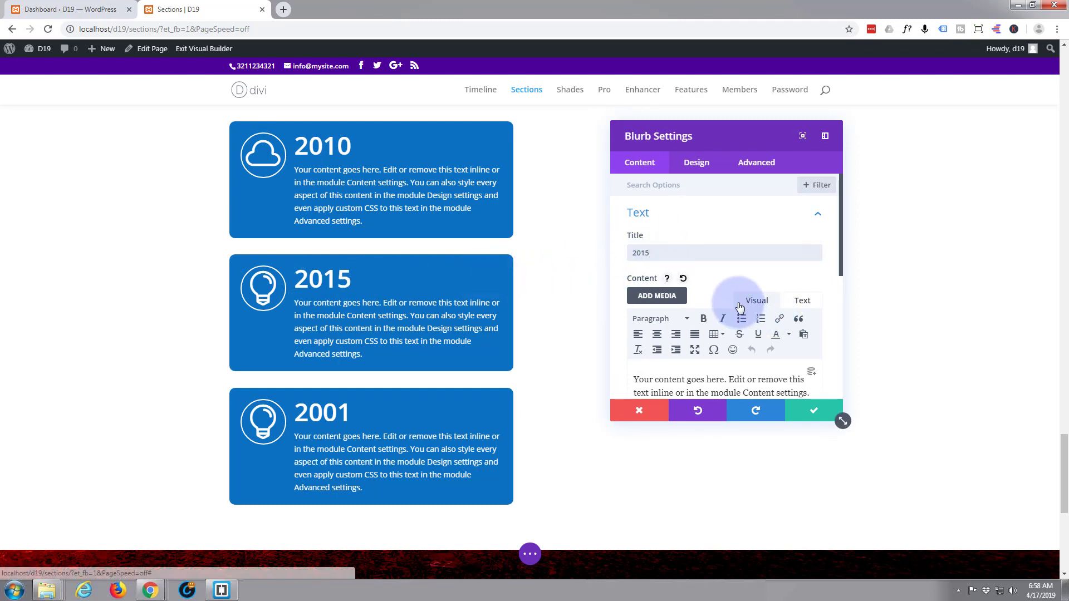
{"action": "scroll", "coordinate": [739, 309], "scroll_direction": "down", "scroll_amount": 2}
{"action": "scroll", "coordinate": [739, 301], "scroll_direction": "down", "scroll_amount": 3}
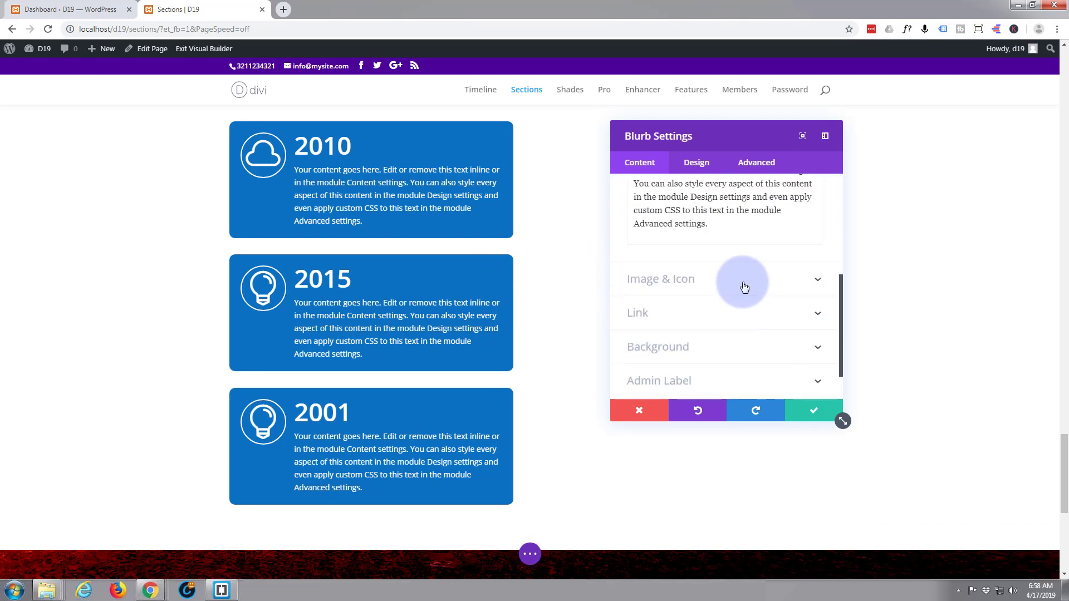
{"action": "left_click", "coordinate": [745, 290]}
{"action": "scroll", "coordinate": [742, 290], "scroll_direction": "down", "scroll_amount": 1}
{"action": "scroll", "coordinate": [762, 321], "scroll_direction": "down", "scroll_amount": 1}
{"action": "scroll", "coordinate": [762, 321], "scroll_direction": "down", "scroll_amount": 1}
{"action": "left_click", "coordinate": [737, 295]}
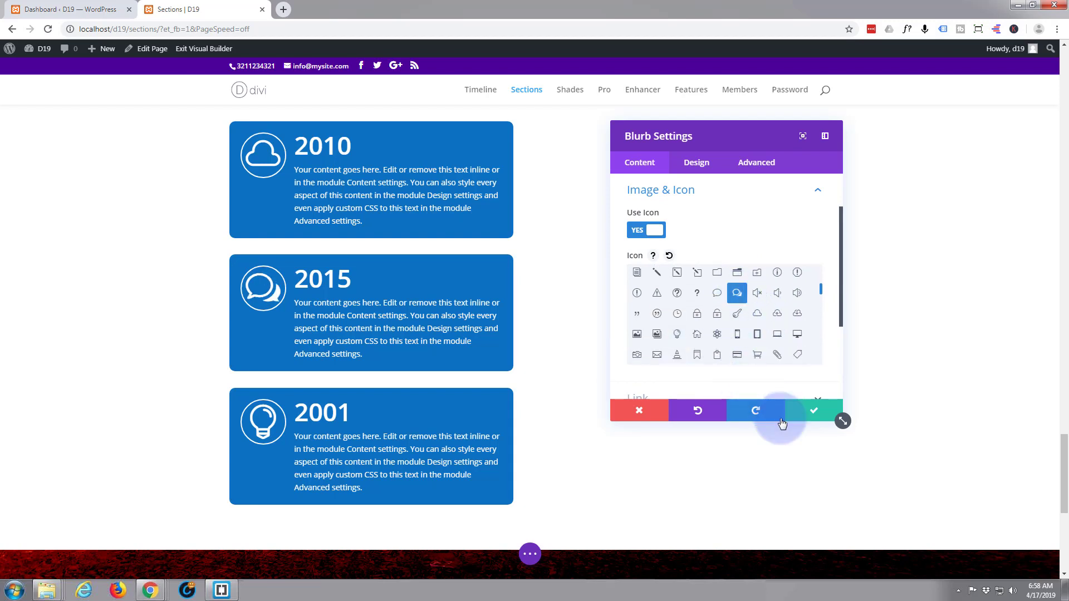
{"action": "left_click", "coordinate": [808, 410]}
{"action": "mouse_move", "coordinate": [371, 446]}
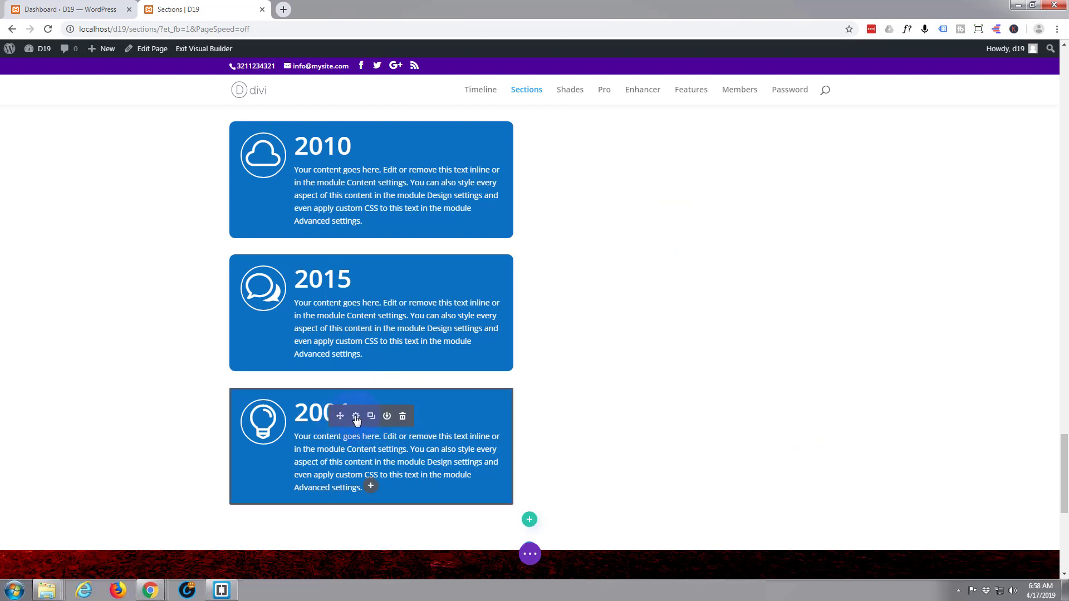
- Retitle the bottom blurb 2019, swap its lightbulb for a house icon, and save
{"action": "left_click", "coordinate": [356, 416]}
{"action": "left_click", "coordinate": [641, 255]}
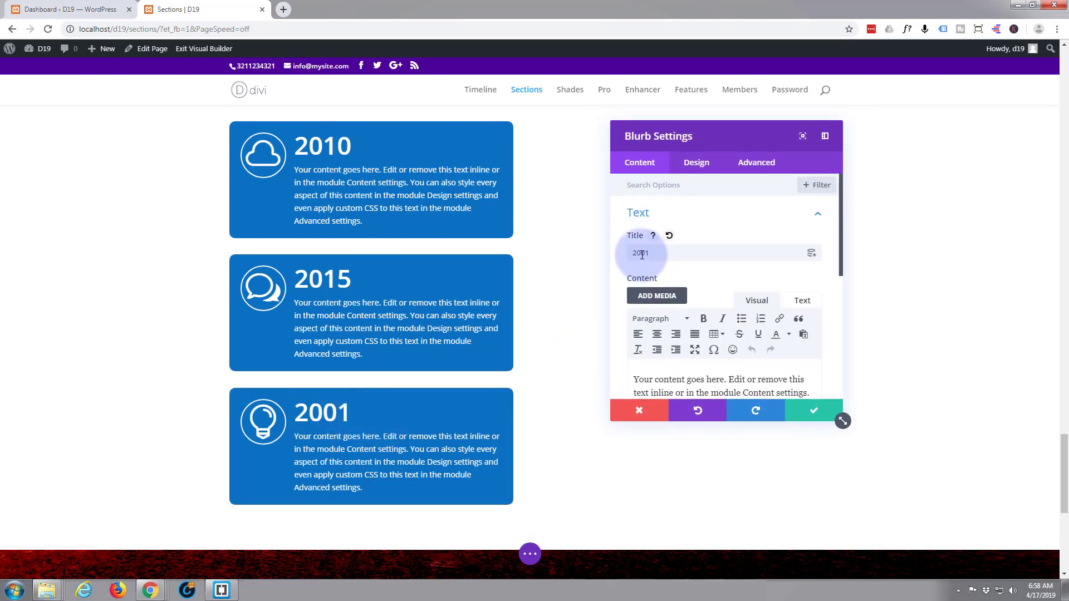
{"action": "double_click", "coordinate": [649, 255]}
{"action": "type", "text": "201"}
{"action": "left_click_drag", "start_coordinate": [650, 253], "coordinate": [720, 247]}
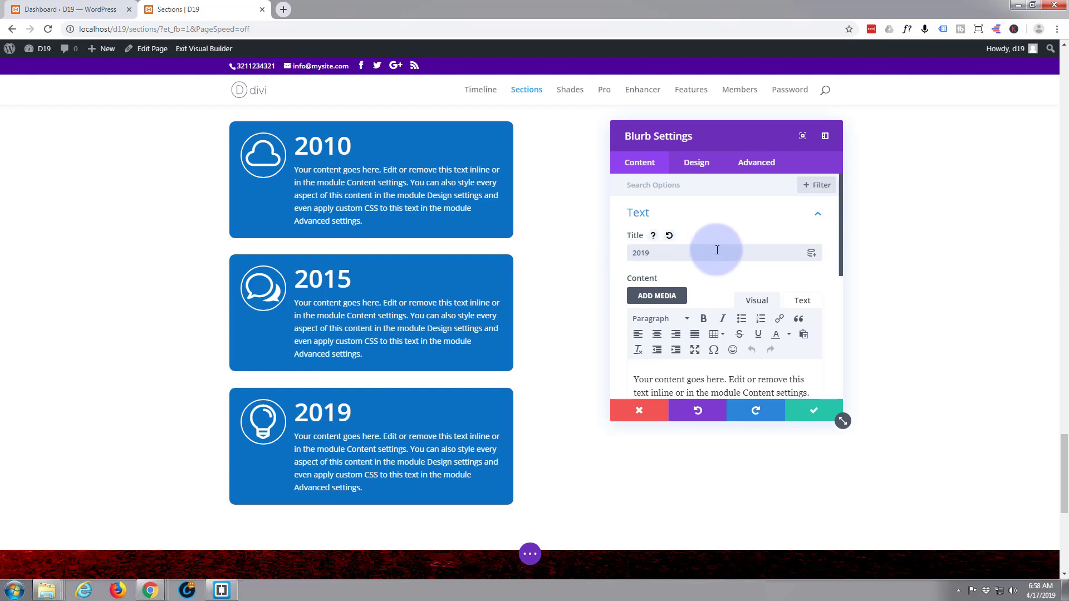
{"action": "scroll", "coordinate": [721, 247], "scroll_direction": "down", "scroll_amount": 3}
{"action": "scroll", "coordinate": [723, 259], "scroll_direction": "down", "scroll_amount": 2}
{"action": "scroll", "coordinate": [725, 268], "scroll_direction": "down", "scroll_amount": 1}
{"action": "scroll", "coordinate": [727, 276], "scroll_direction": "down", "scroll_amount": 1}
{"action": "left_click", "coordinate": [727, 276]}
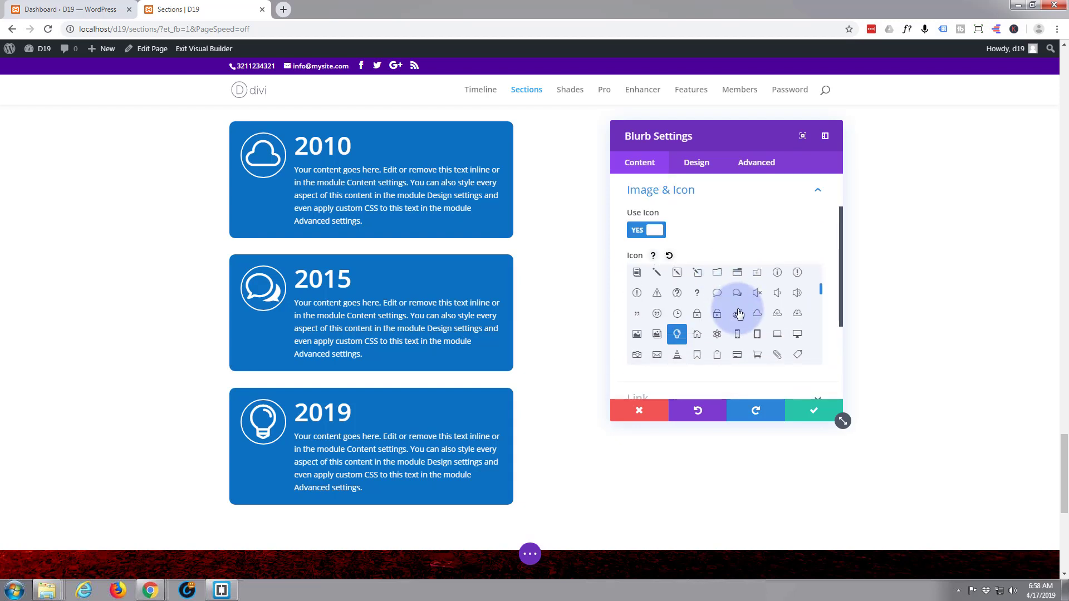
{"action": "left_click", "coordinate": [699, 336]}
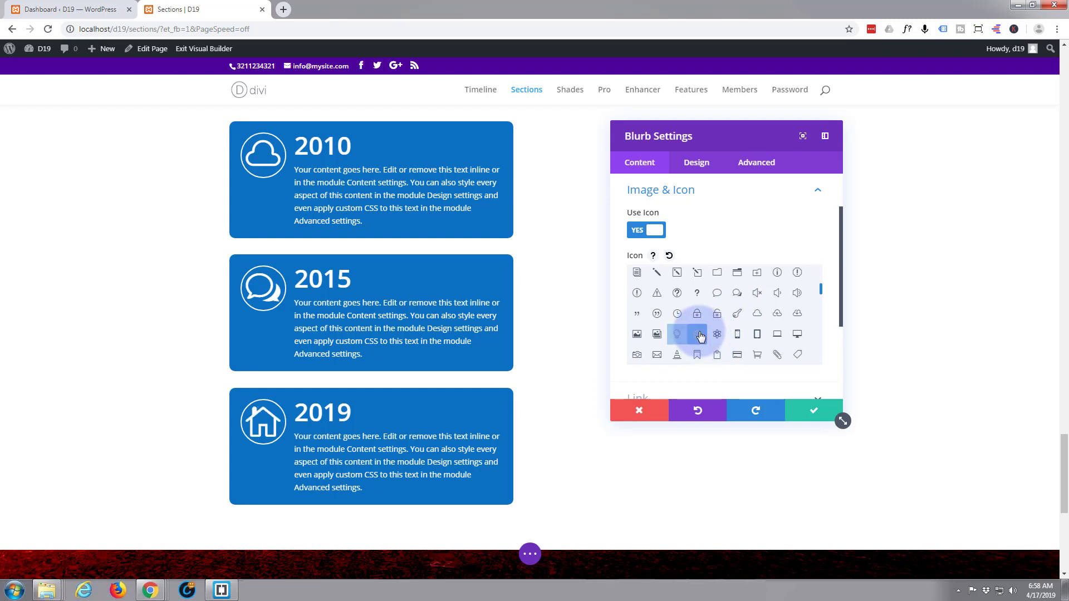
{"action": "left_click", "coordinate": [800, 413]}
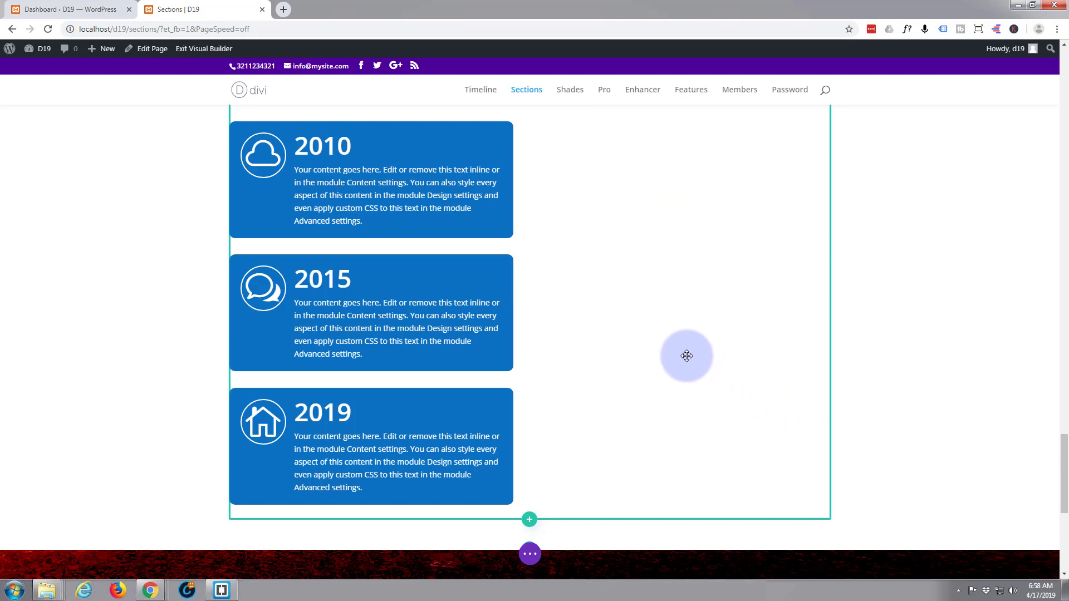
{"action": "scroll", "coordinate": [652, 273], "scroll_direction": "up", "scroll_amount": 2}
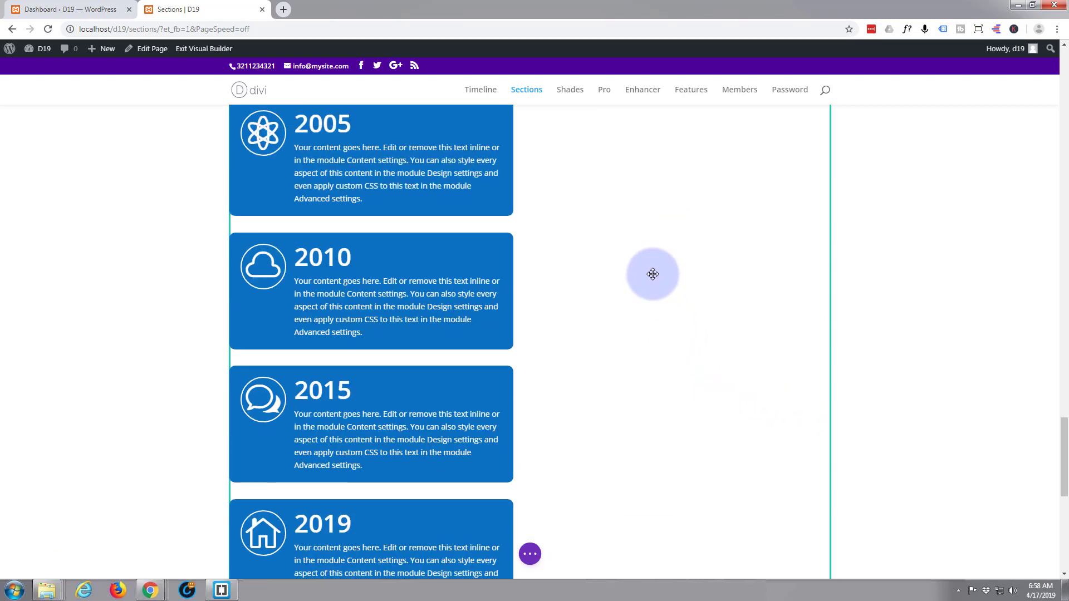
{"action": "scroll", "coordinate": [652, 275], "scroll_direction": "up", "scroll_amount": 2}
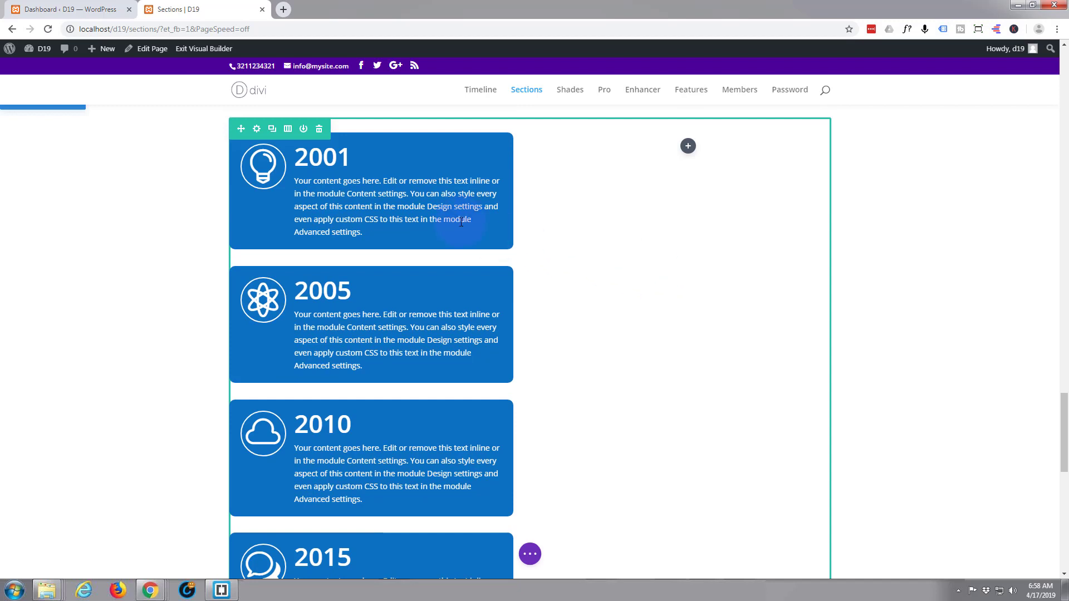
{"action": "scroll", "coordinate": [459, 221], "scroll_direction": "down", "scroll_amount": 2}
{"action": "scroll", "coordinate": [459, 222], "scroll_direction": "down", "scroll_amount": 3}
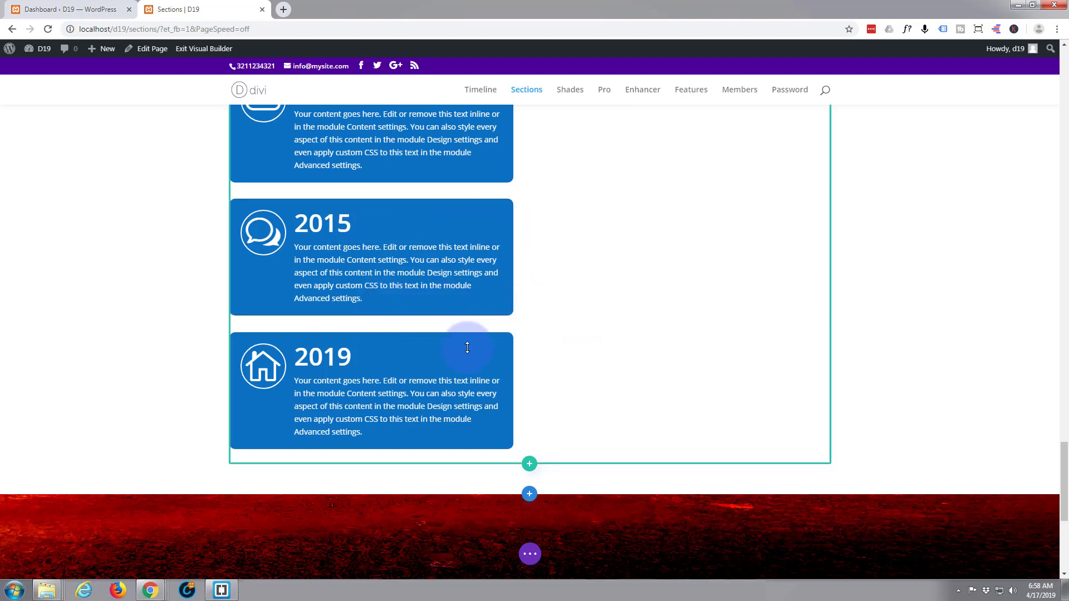
{"action": "scroll", "coordinate": [458, 351], "scroll_direction": "up", "scroll_amount": 3}
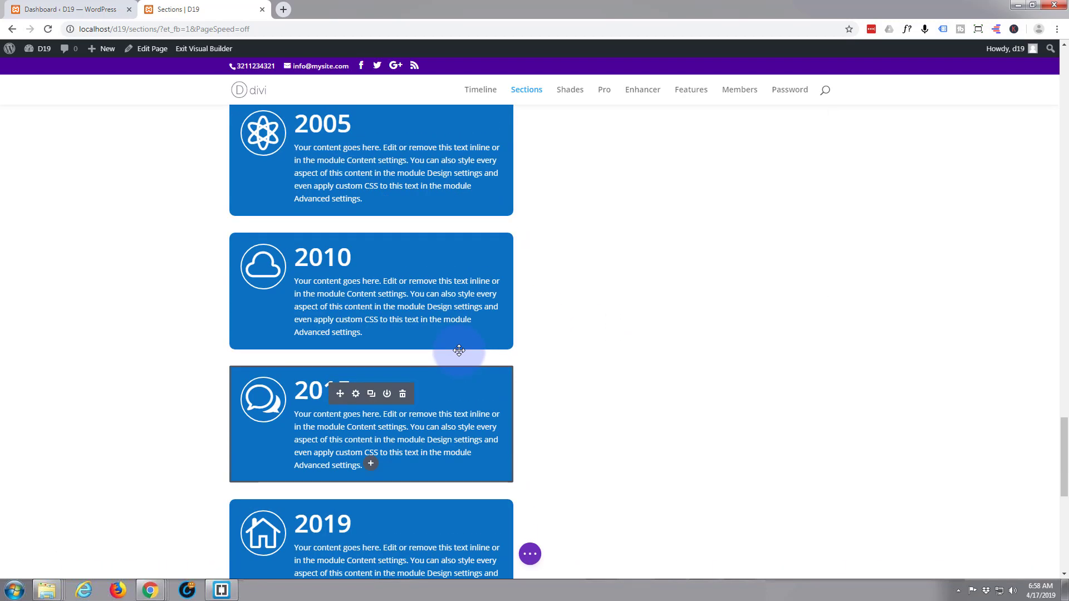
{"action": "mouse_move", "coordinate": [371, 213]}
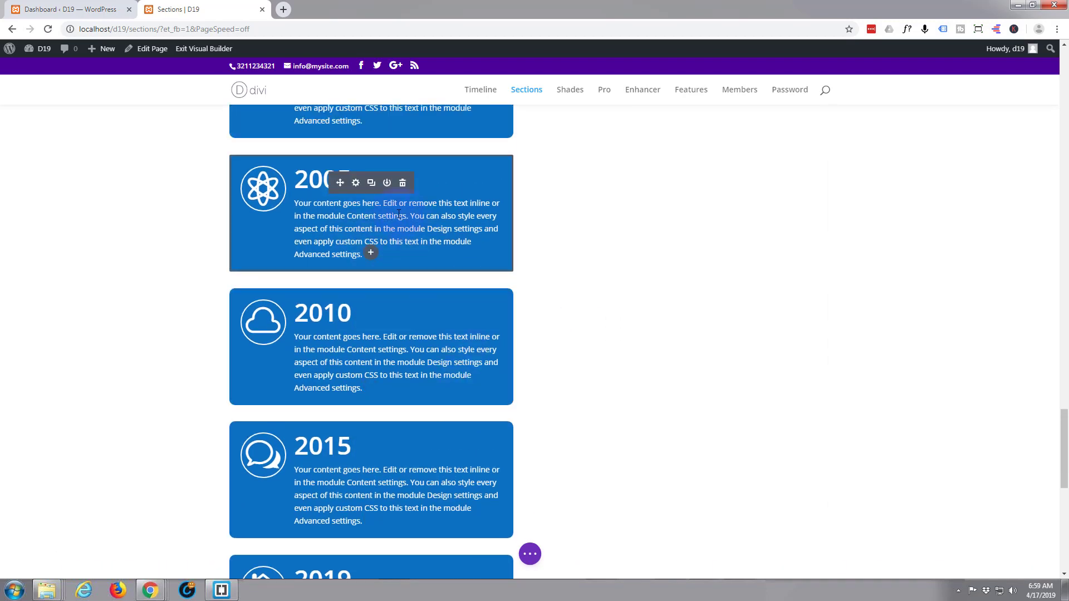
{"action": "scroll", "coordinate": [401, 213], "scroll_direction": "up", "scroll_amount": 2}
{"action": "scroll", "coordinate": [413, 226], "scroll_direction": "up", "scroll_amount": 1}
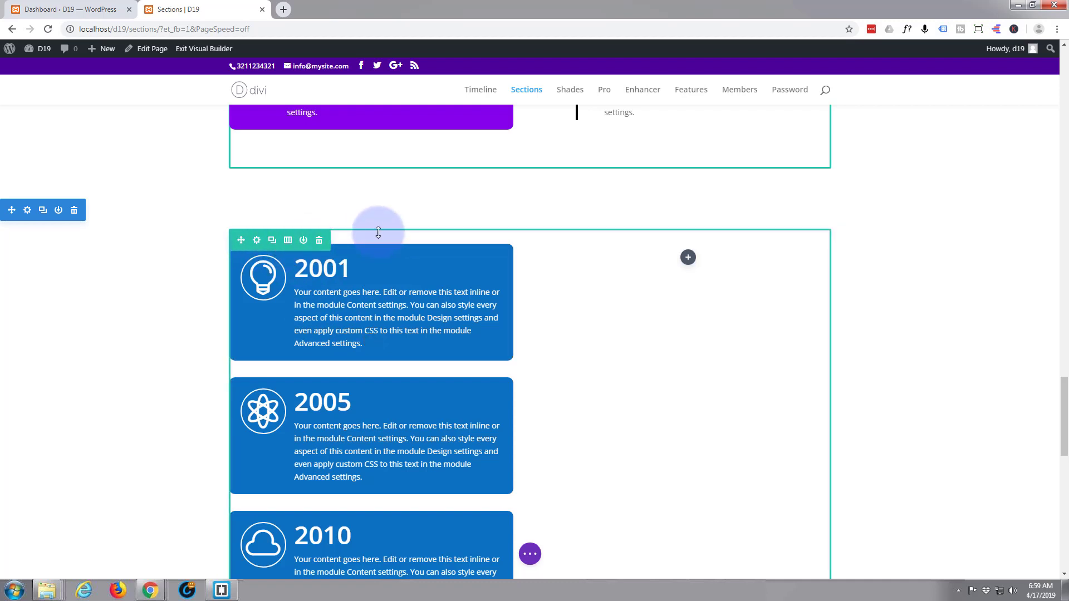
- Reveal the timeline row's Advanced Custom CSS fields down to Column 1 After
{"action": "left_click", "coordinate": [257, 241]}
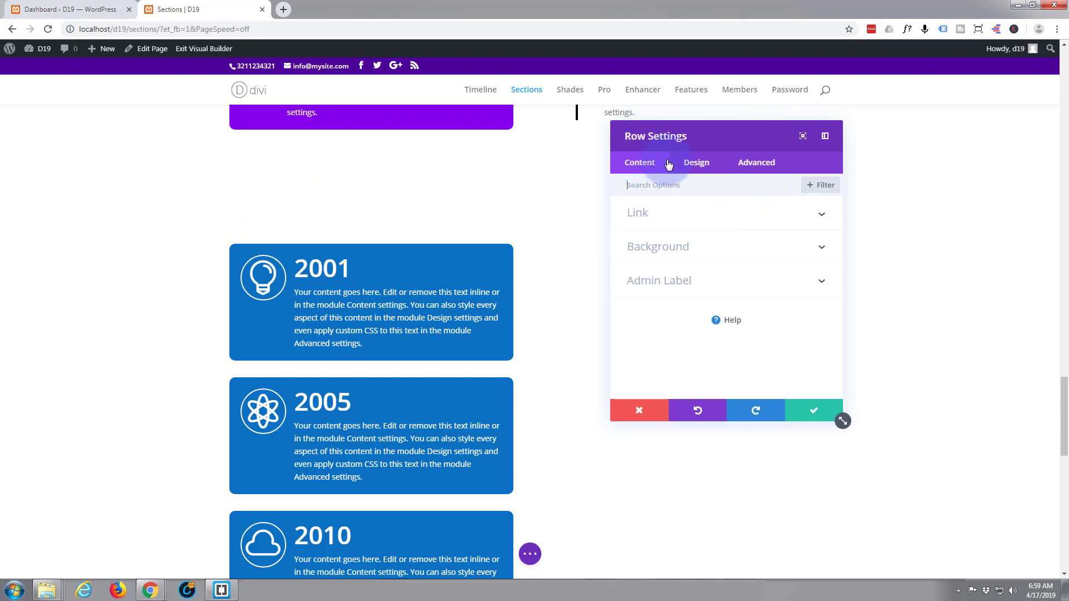
{"action": "left_click", "coordinate": [762, 167]}
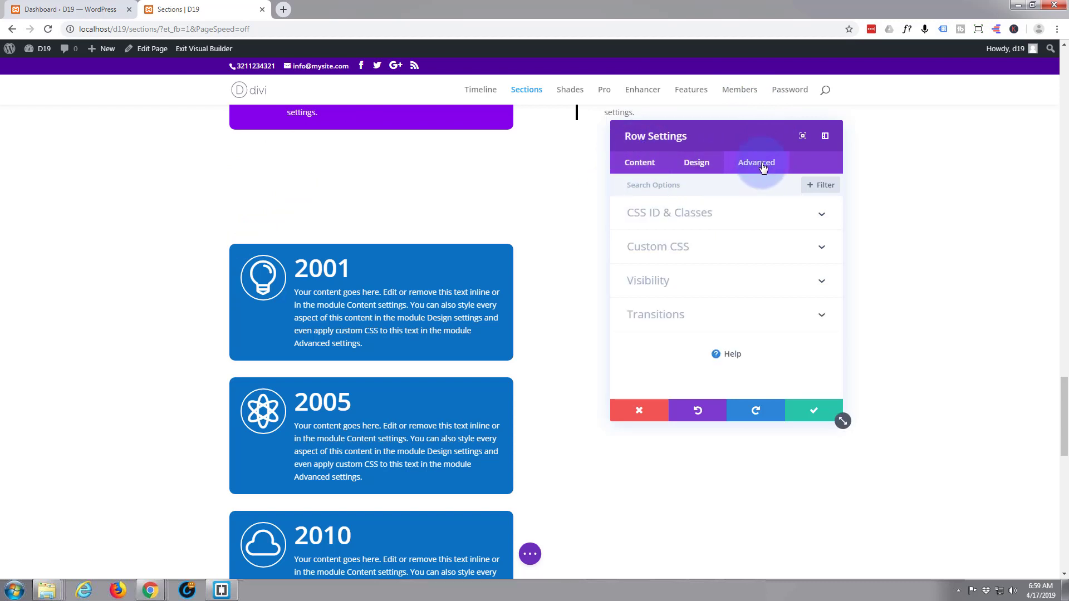
{"action": "left_click", "coordinate": [708, 247]}
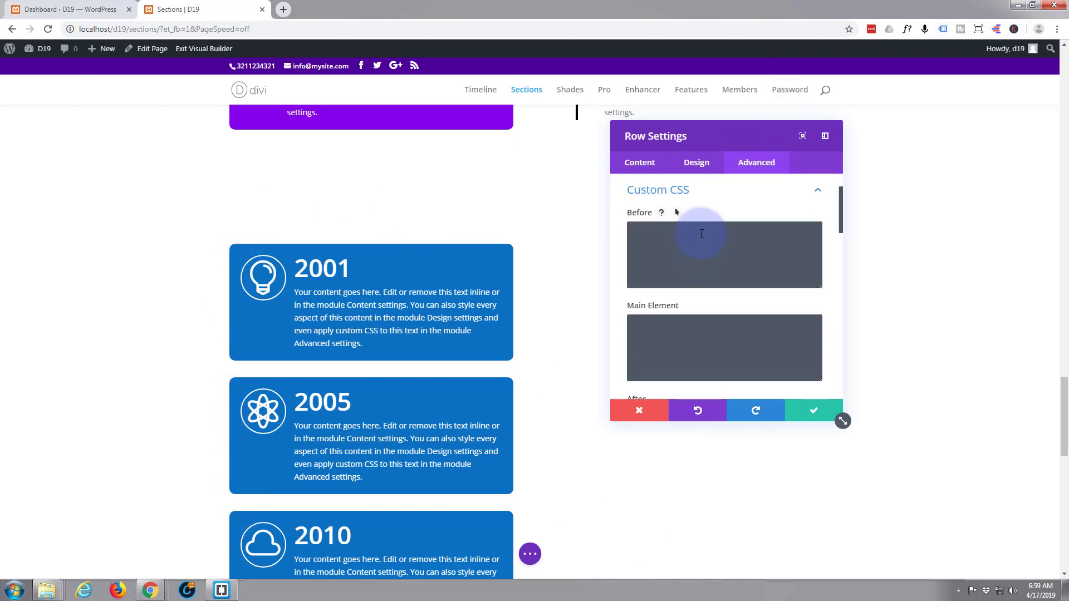
{"action": "scroll", "coordinate": [702, 235], "scroll_direction": "down", "scroll_amount": 2}
{"action": "scroll", "coordinate": [699, 243], "scroll_direction": "down", "scroll_amount": 2}
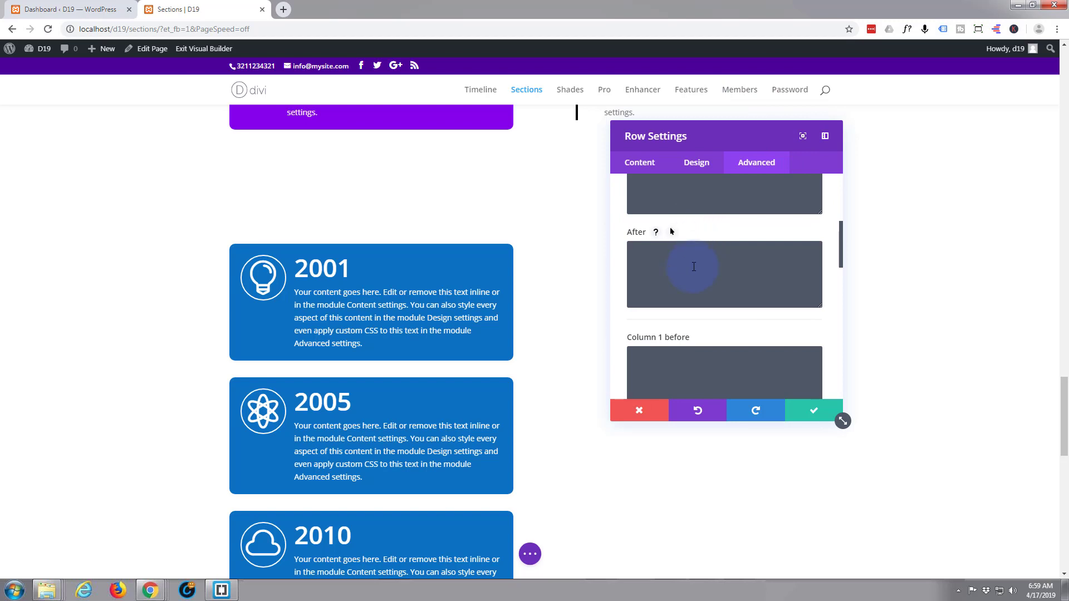
{"action": "scroll", "coordinate": [693, 267], "scroll_direction": "down", "scroll_amount": 1}
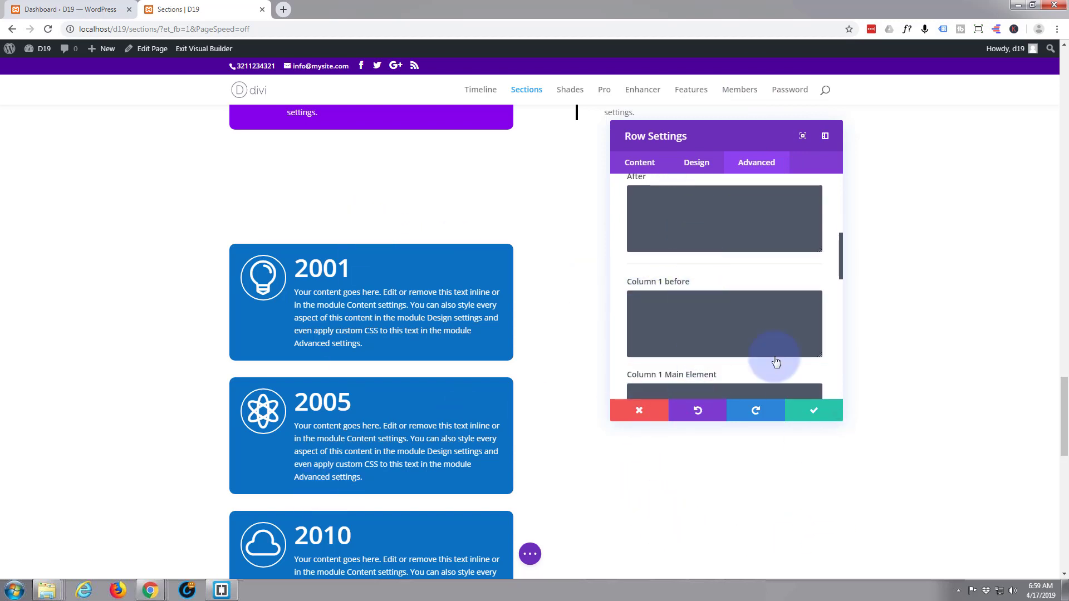
{"action": "scroll", "coordinate": [729, 260], "scroll_direction": "down", "scroll_amount": 2}
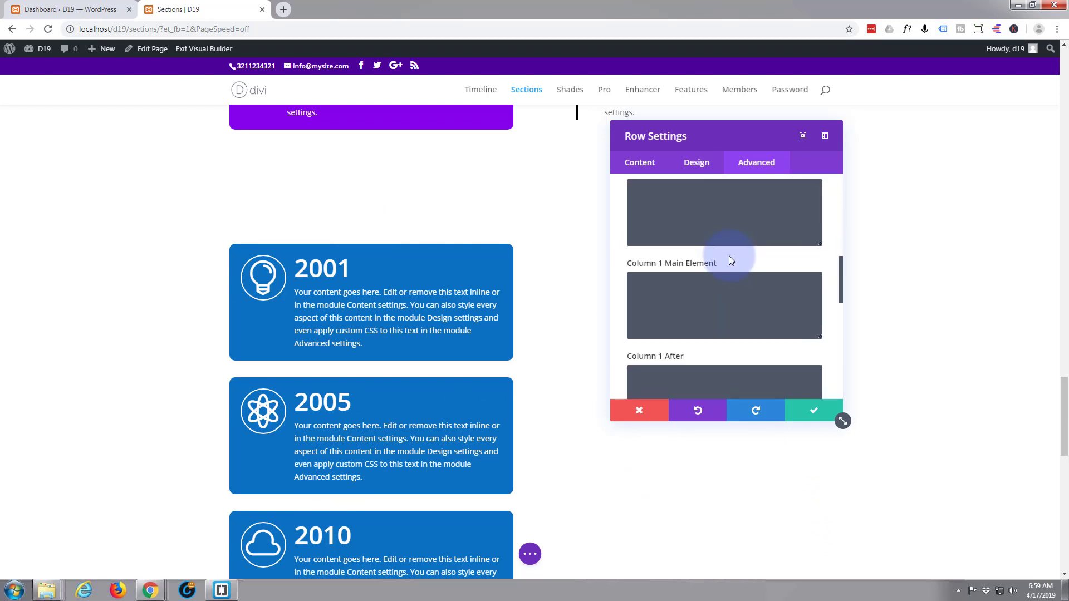
{"action": "scroll", "coordinate": [729, 256], "scroll_direction": "down", "scroll_amount": 1}
{"action": "scroll", "coordinate": [730, 256], "scroll_direction": "down", "scroll_amount": 1}
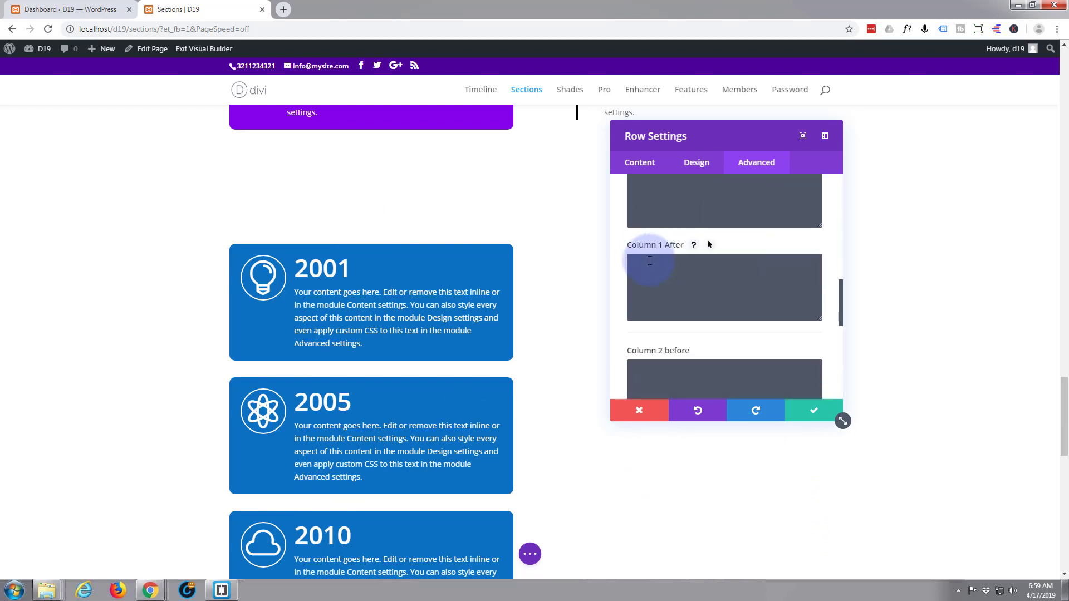
{"action": "scroll", "coordinate": [654, 262], "scroll_direction": "down", "scroll_amount": 1}
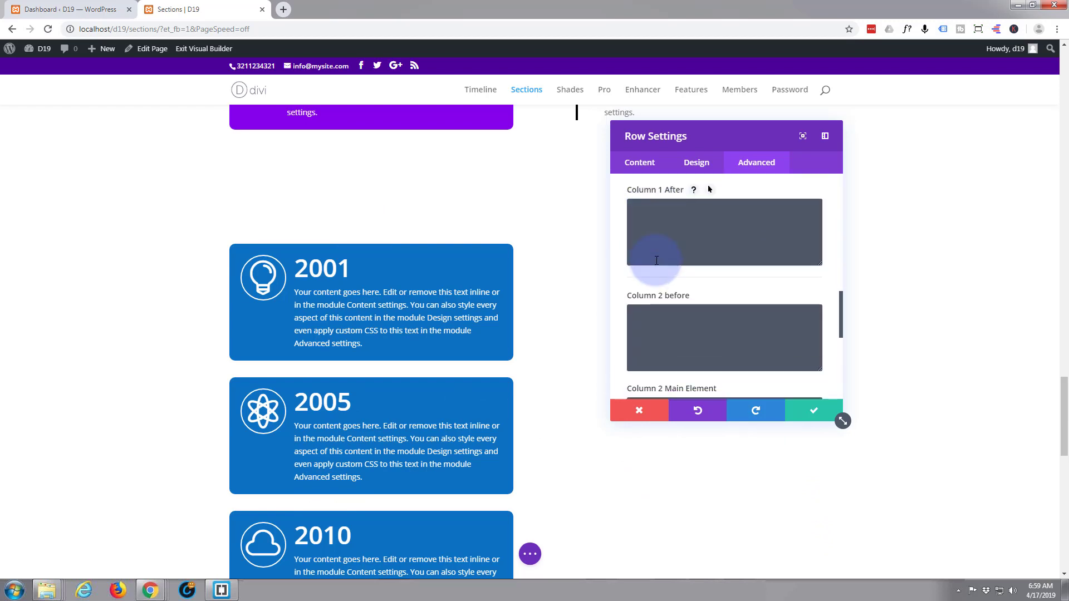
- Enter content:""; and display:block; on separate lines in Column 1 After
{"action": "left_click", "coordinate": [637, 206]}
{"action": "type", "text": "content:\"\";"}
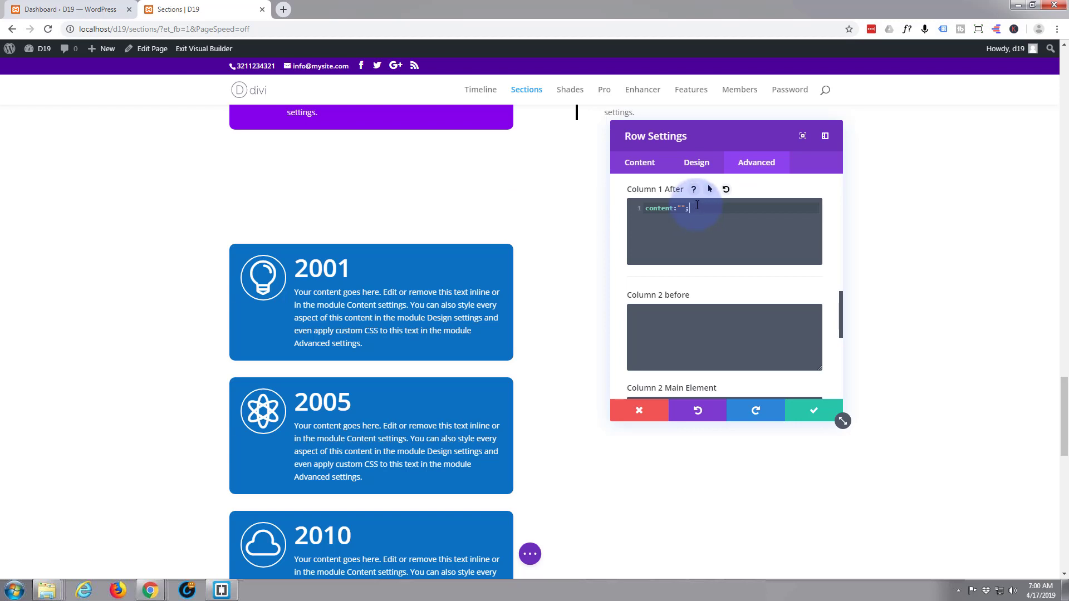
{"action": "type", "text": "display:block;"}
{"action": "key", "text": "Return"}
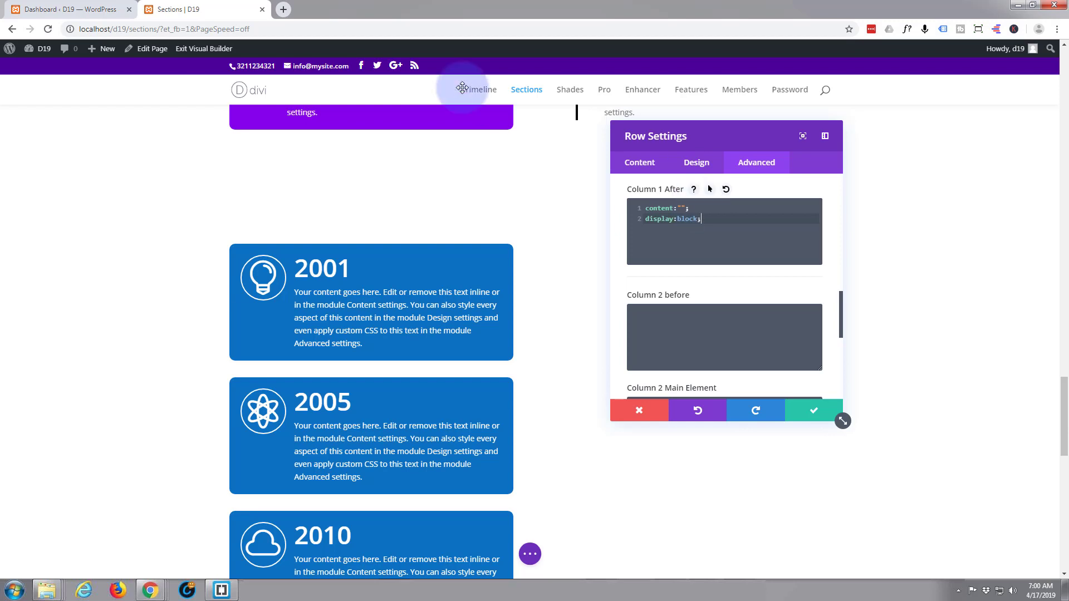
{"action": "scroll", "coordinate": [208, 220], "scroll_direction": "up", "scroll_amount": 1}
{"action": "scroll", "coordinate": [251, 226], "scroll_direction": "up", "scroll_amount": 2}
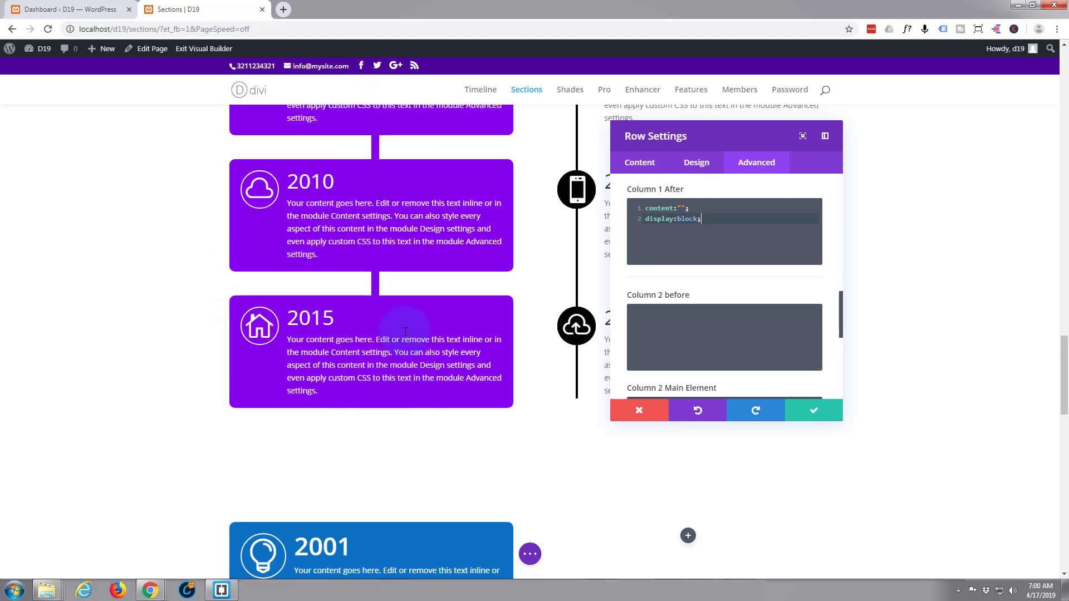
{"action": "scroll", "coordinate": [378, 118], "scroll_direction": "down", "scroll_amount": 1}
{"action": "scroll", "coordinate": [378, 119], "scroll_direction": "down", "scroll_amount": 1}
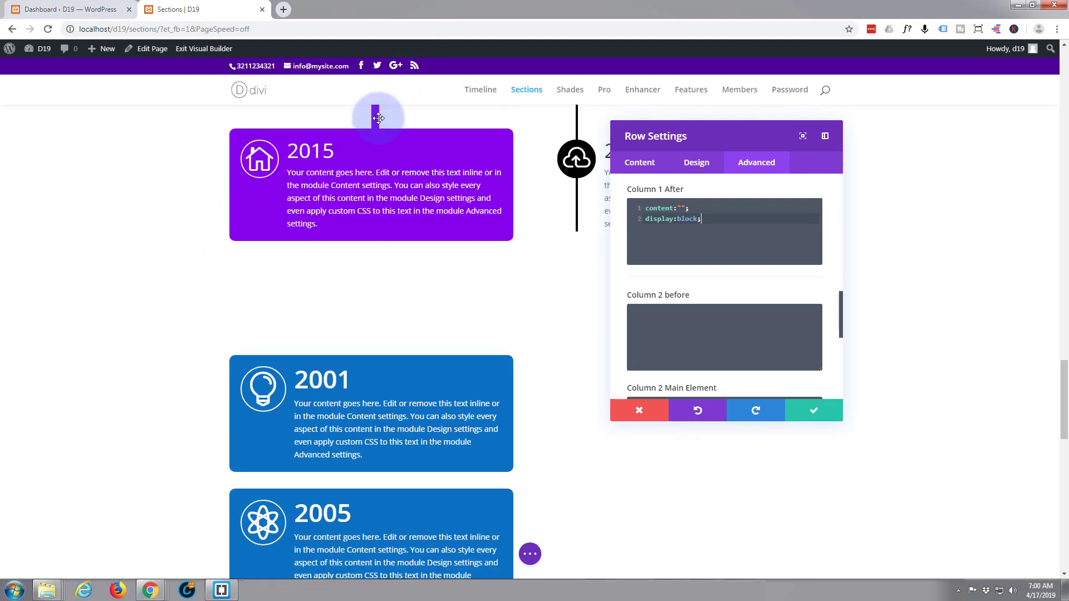
{"action": "scroll", "coordinate": [372, 121], "scroll_direction": "down", "scroll_amount": 1}
{"action": "scroll", "coordinate": [363, 125], "scroll_direction": "down", "scroll_amount": 2}
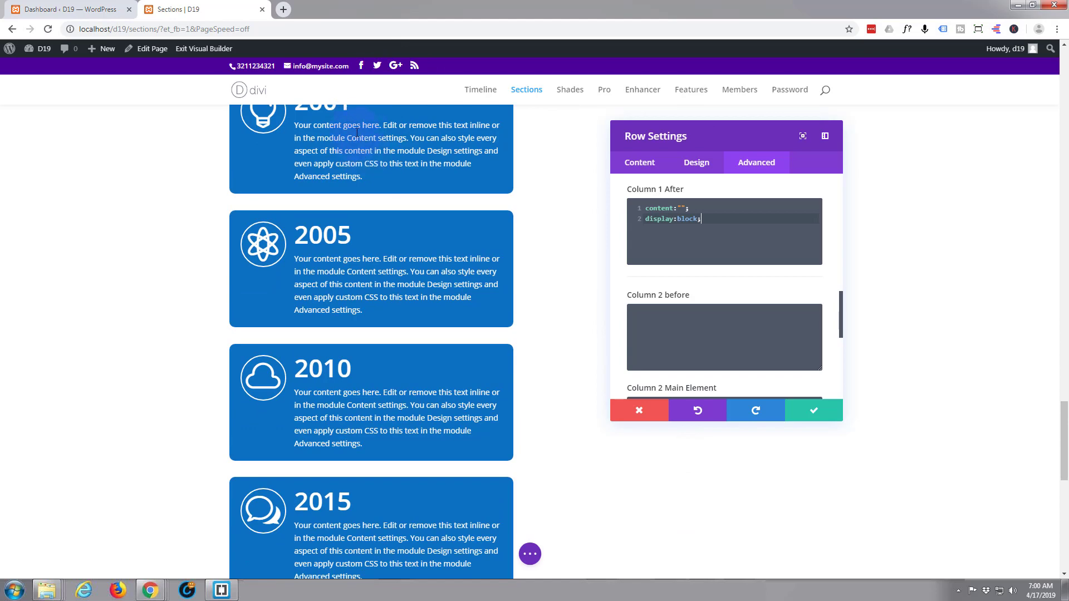
{"action": "scroll", "coordinate": [357, 133], "scroll_direction": "up", "scroll_amount": 1}
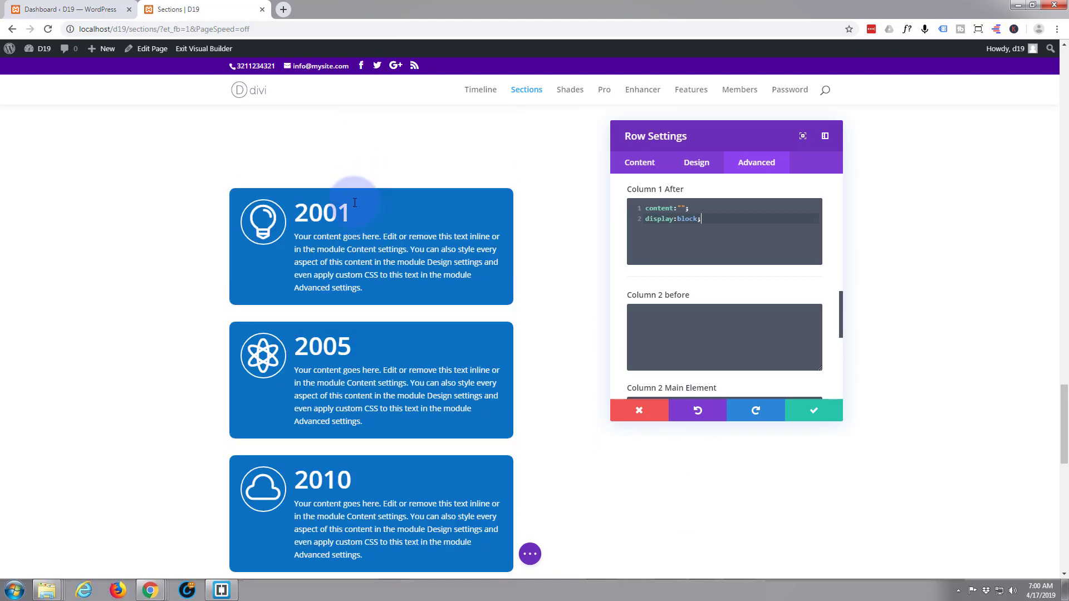
{"action": "scroll", "coordinate": [354, 202], "scroll_direction": "down", "scroll_amount": 1}
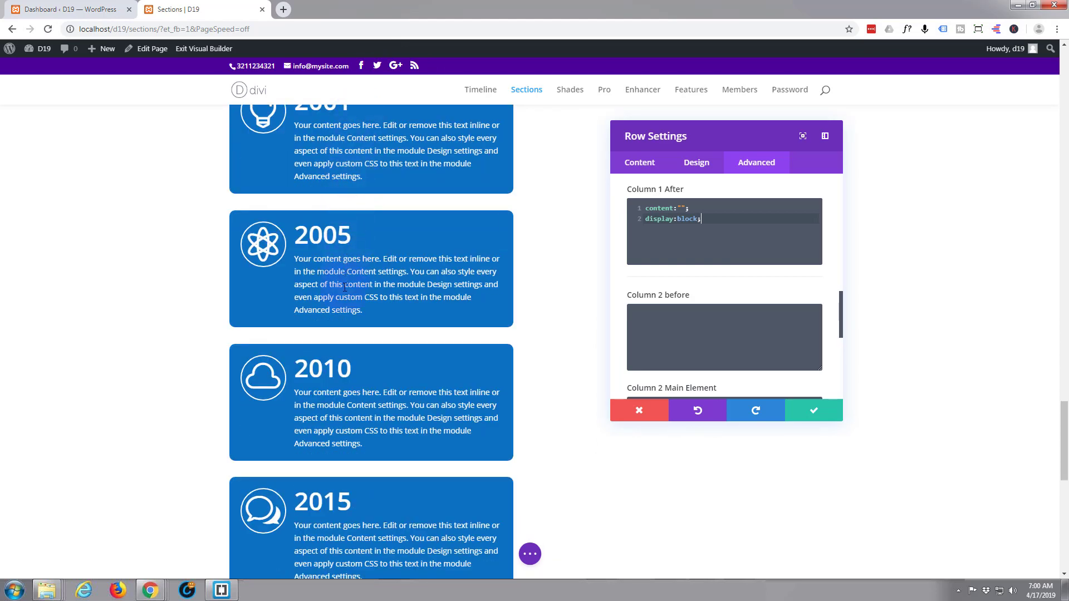
{"action": "scroll", "coordinate": [338, 416], "scroll_direction": "down", "scroll_amount": 2}
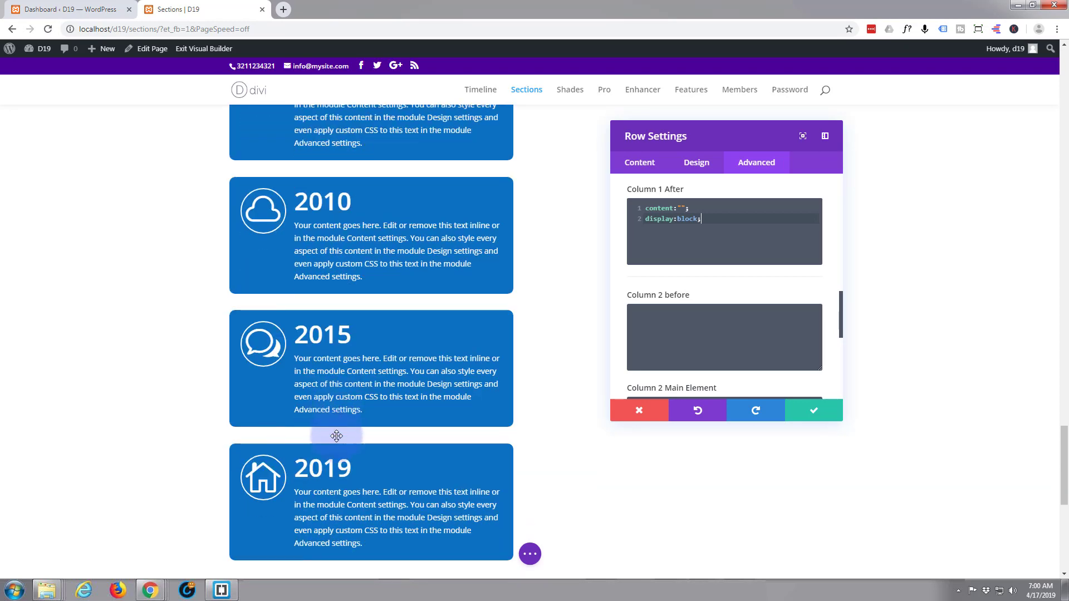
{"action": "scroll", "coordinate": [341, 477], "scroll_direction": "down", "scroll_amount": 1}
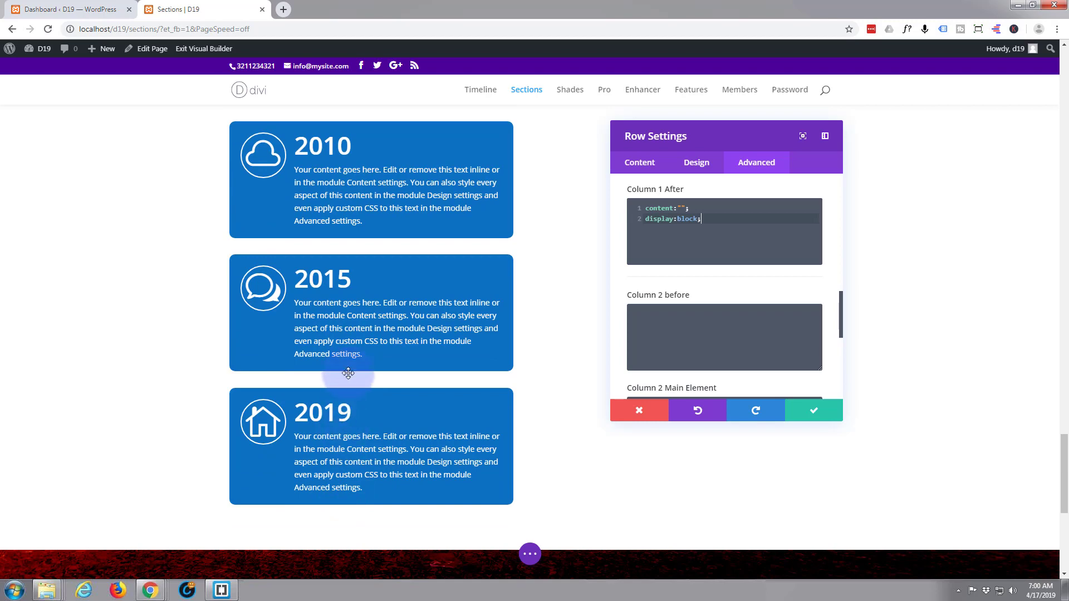
{"action": "scroll", "coordinate": [339, 342], "scroll_direction": "up", "scroll_amount": 3}
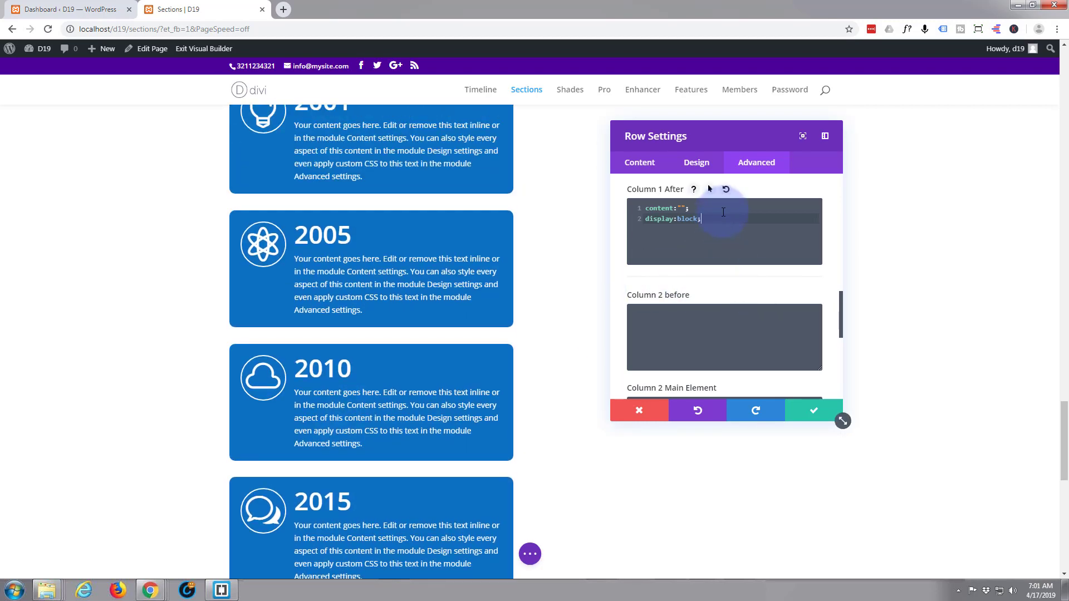
- Add height:1200px, width:15px and position:absolute on new lines in Column 1 After
{"action": "key", "text": "Return"}
{"action": "type", "text": "height:1200"}
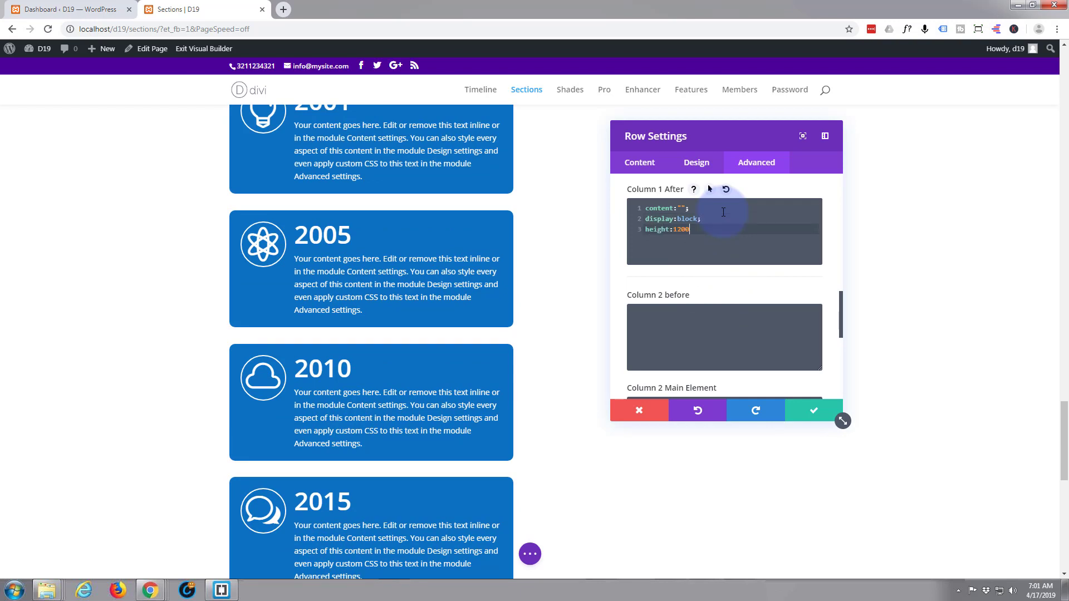
{"action": "type", "text": "px;"}
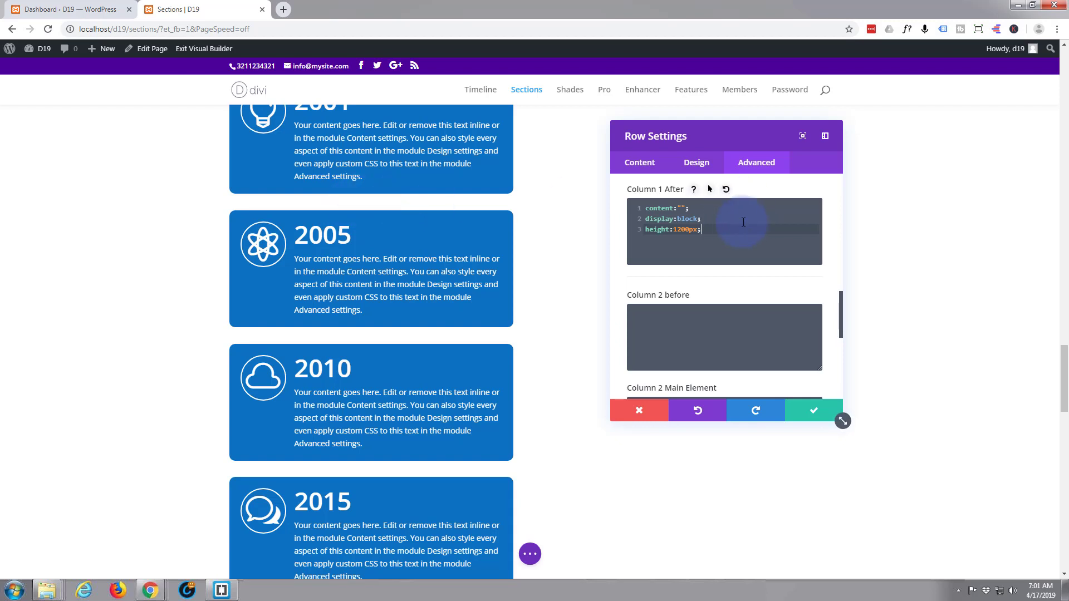
{"action": "key", "text": "Return"}
{"action": "type", "text": "width"}
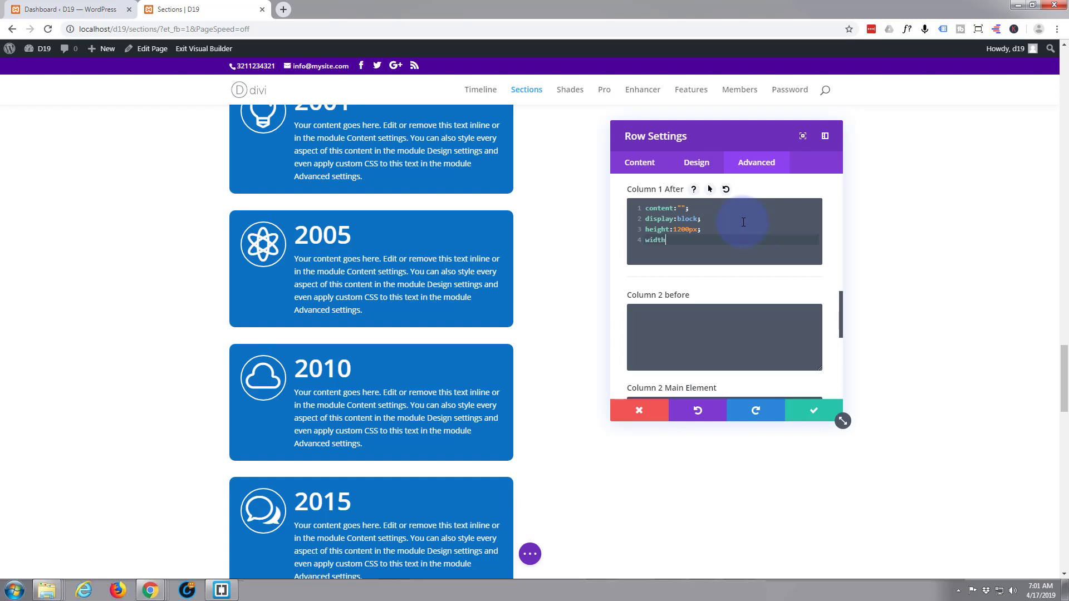
{"action": "type", "text": ":15px;"}
{"action": "key", "text": "Return"}
{"action": "type", "text": "position:ab"}
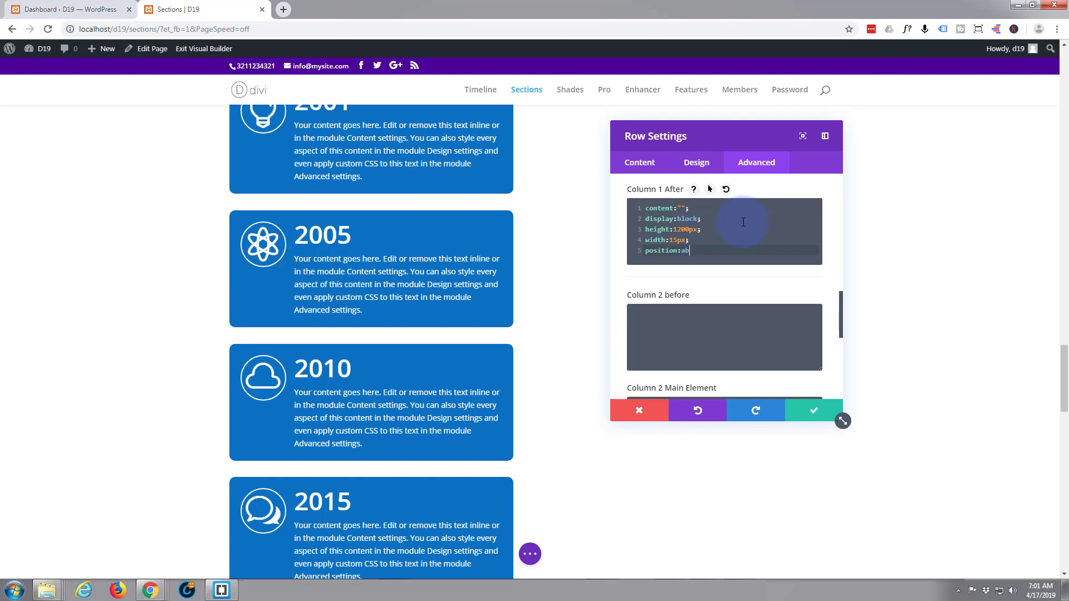
{"action": "type", "text": "solute;"}
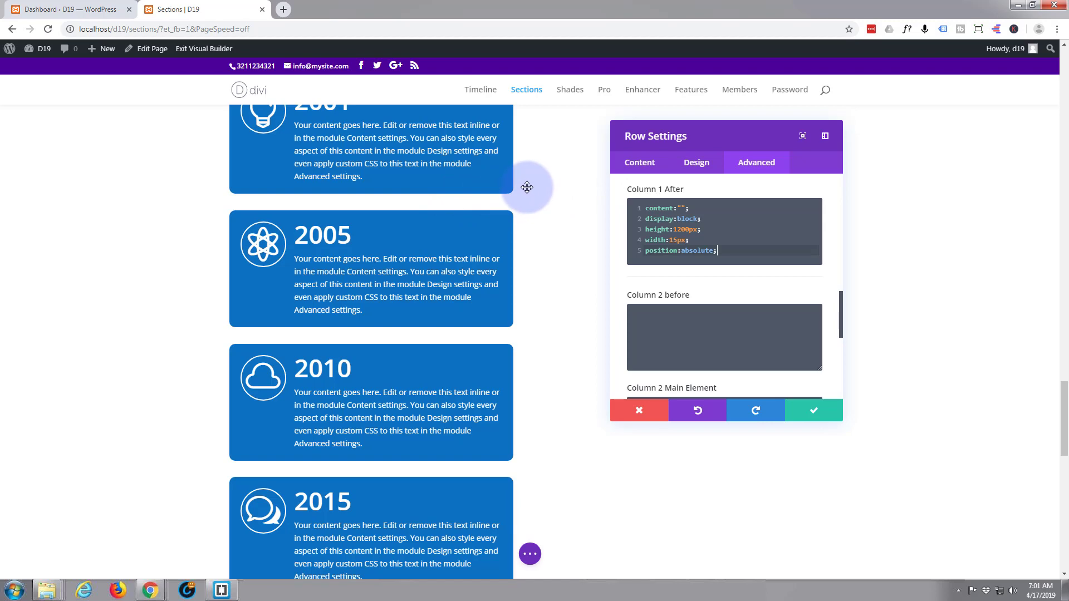
{"action": "scroll", "coordinate": [489, 207], "scroll_direction": "up", "scroll_amount": 2}
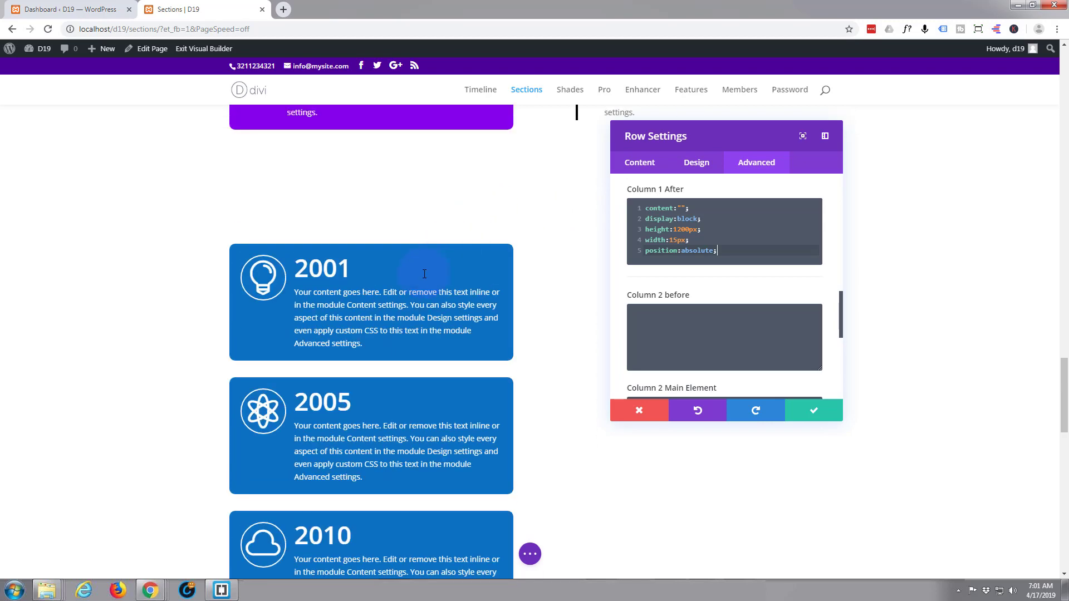
{"action": "scroll", "coordinate": [424, 274], "scroll_direction": "down", "scroll_amount": 1}
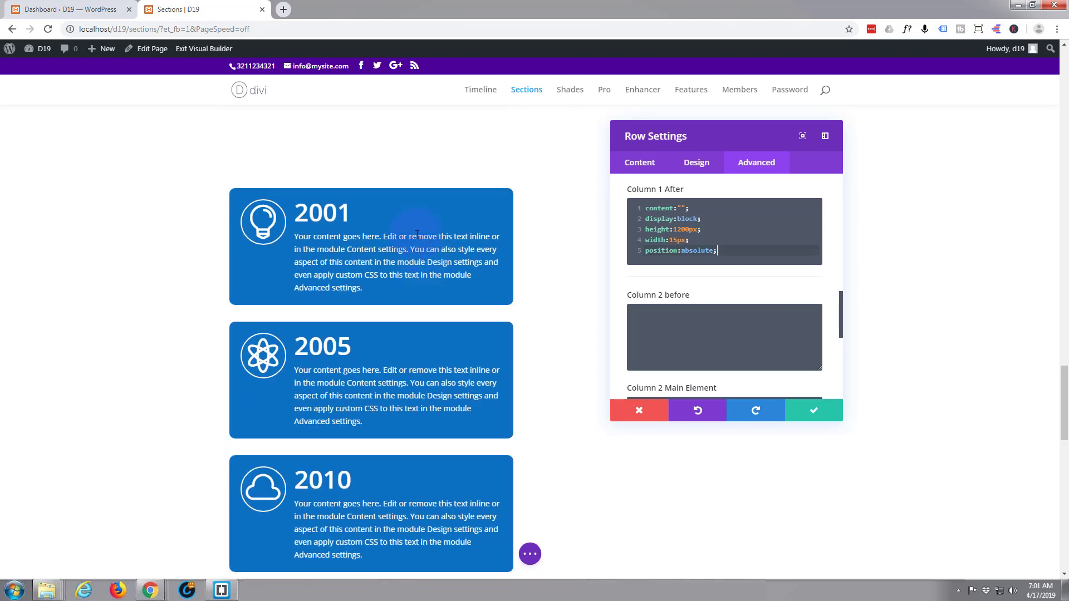
{"action": "scroll", "coordinate": [417, 235], "scroll_direction": "down", "scroll_amount": 2}
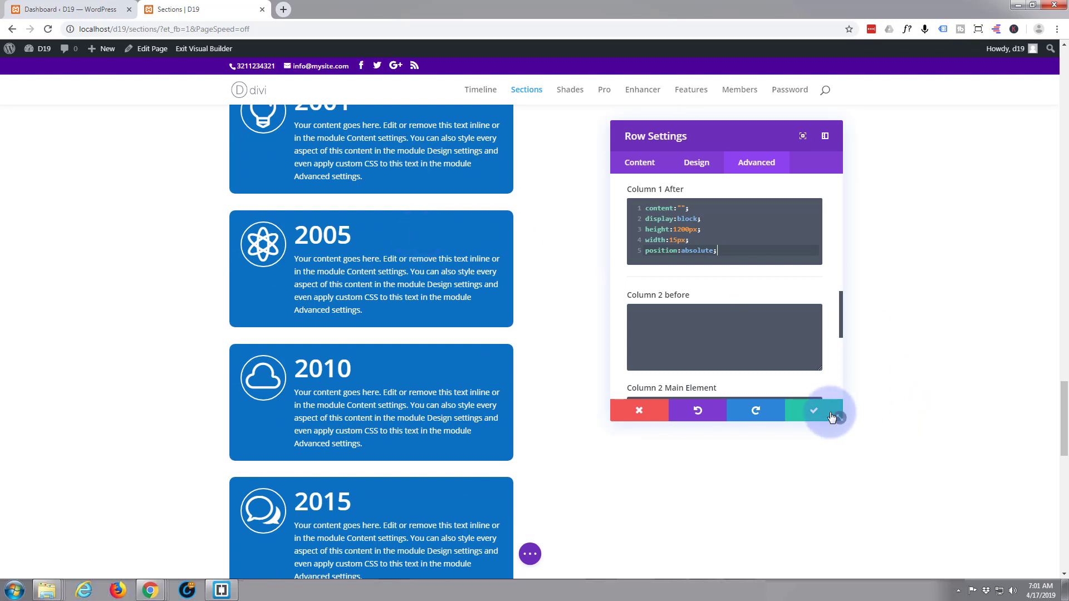
{"action": "left_click", "coordinate": [828, 420]}
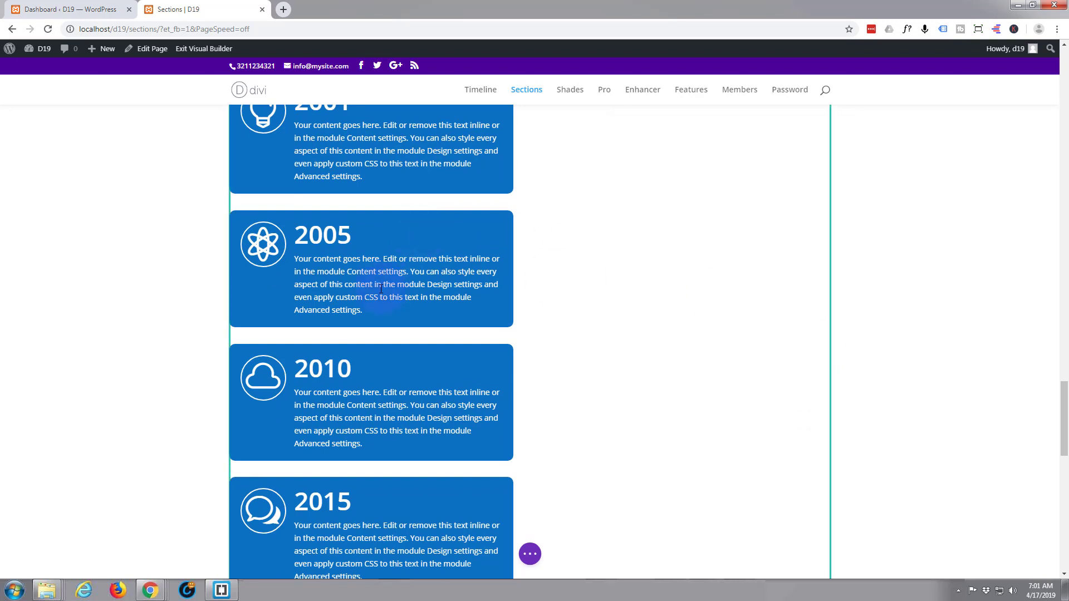
{"action": "mouse_move", "coordinate": [357, 247]}
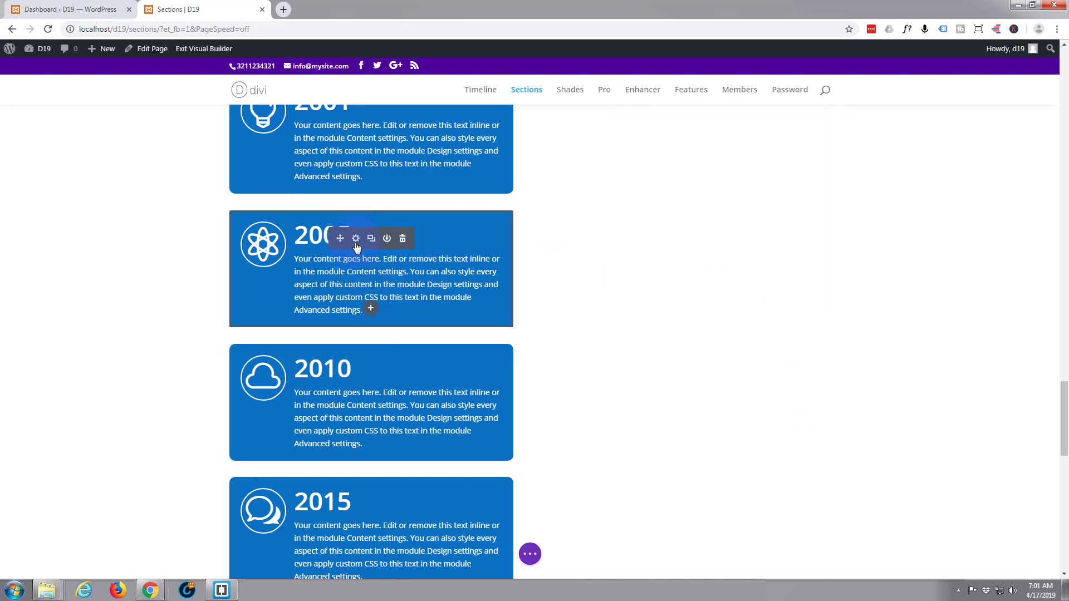
{"action": "left_click", "coordinate": [356, 239]}
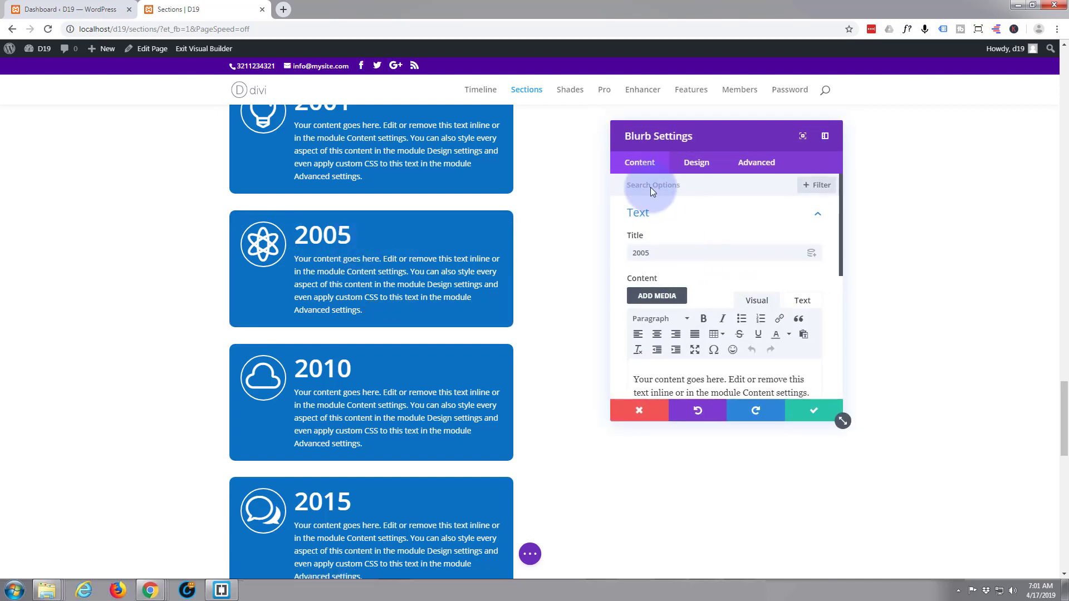
{"action": "scroll", "coordinate": [684, 277], "scroll_direction": "down", "scroll_amount": 5}
{"action": "scroll", "coordinate": [683, 276], "scroll_direction": "down", "scroll_amount": 2}
{"action": "left_click", "coordinate": [688, 311]}
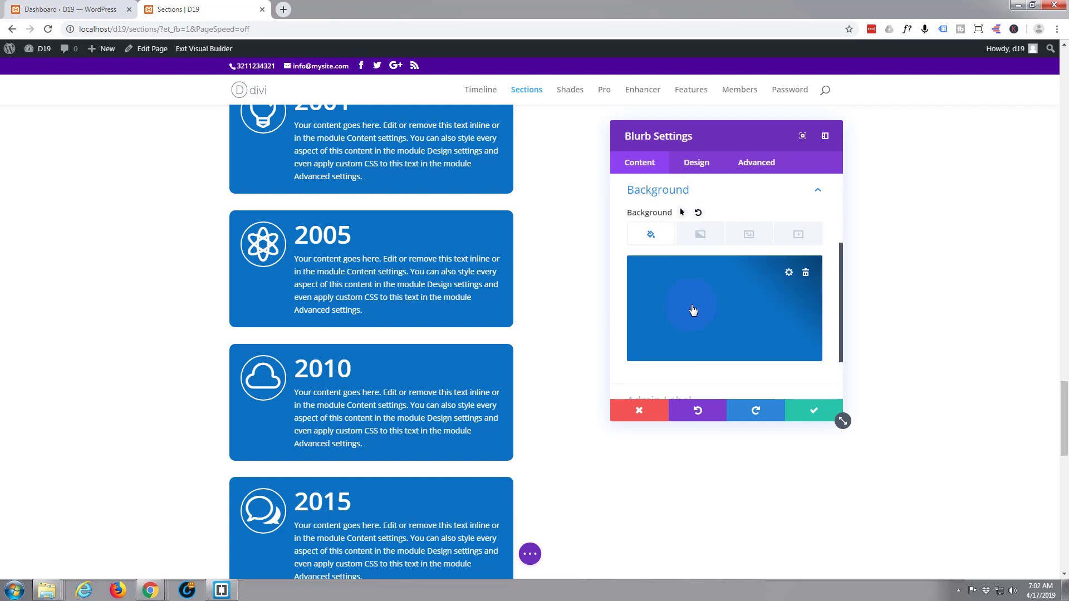
{"action": "left_click", "coordinate": [717, 329]}
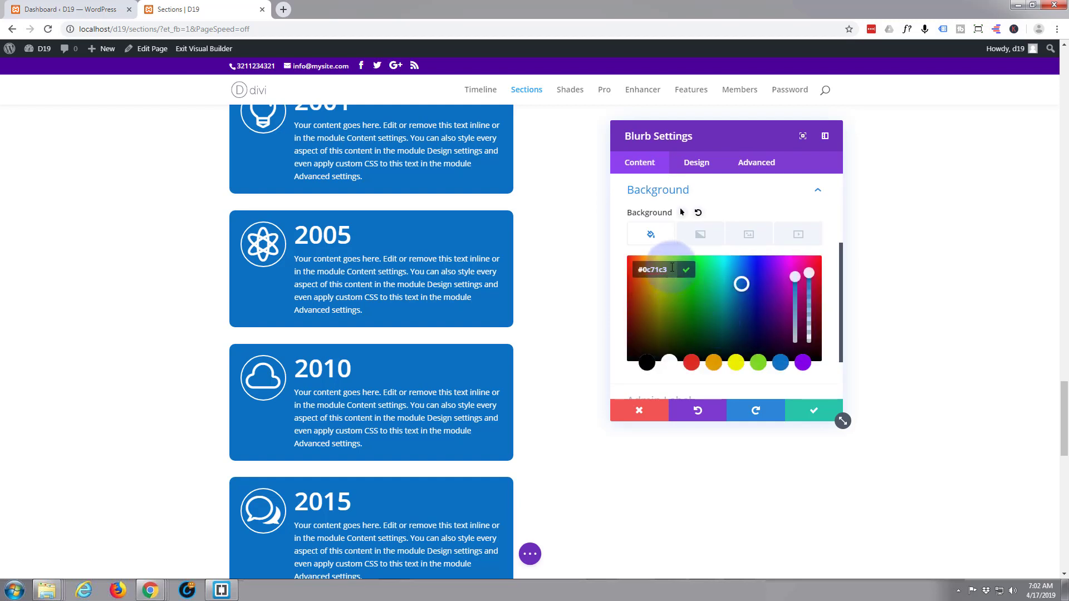
{"action": "left_click_drag", "start_coordinate": [673, 269], "coordinate": [647, 271]}
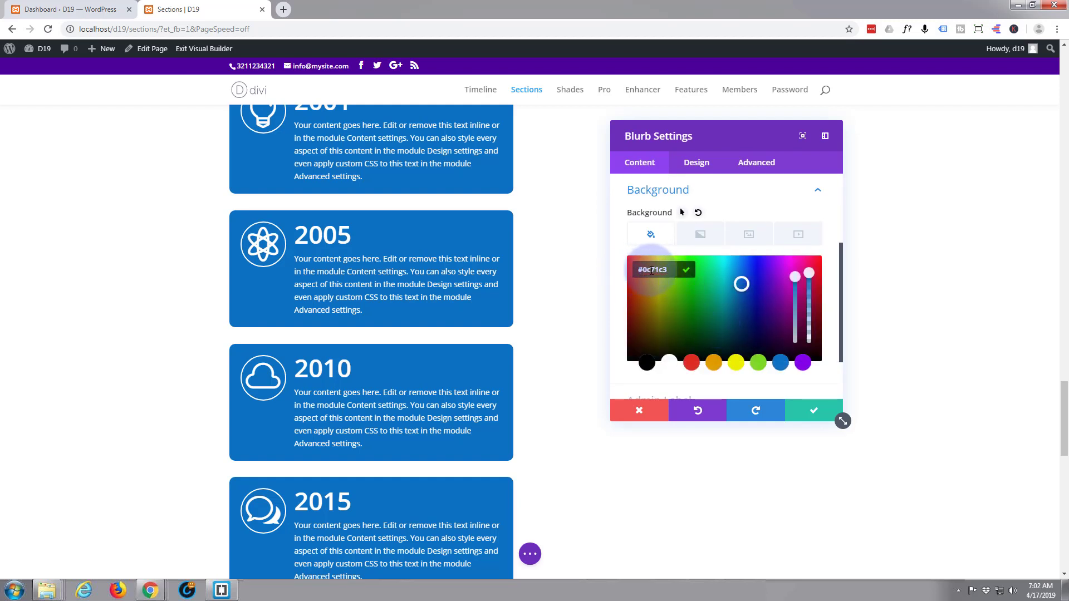
{"action": "right_click", "coordinate": [650, 270]}
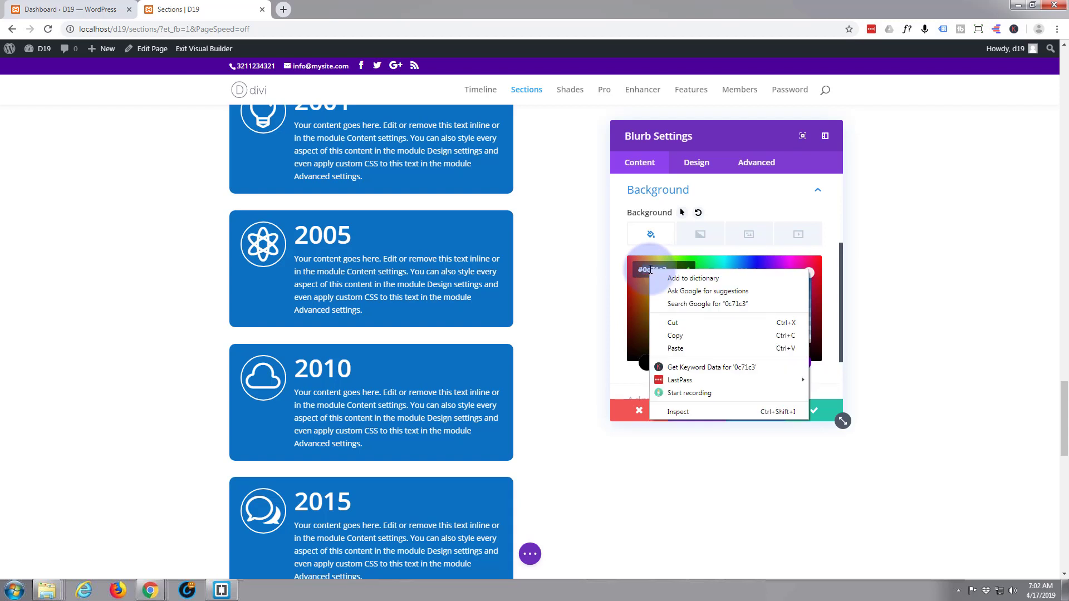
{"action": "left_click", "coordinate": [675, 334]}
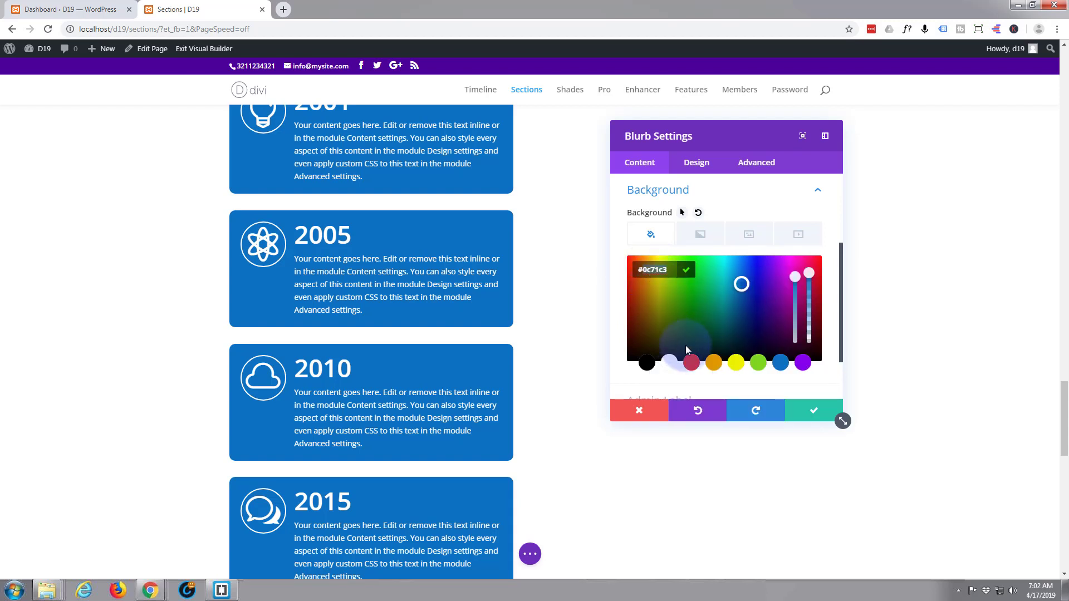
- Discard the blurb settings and reopen the timeline row's Custom CSS fields
{"action": "left_click", "coordinate": [640, 410]}
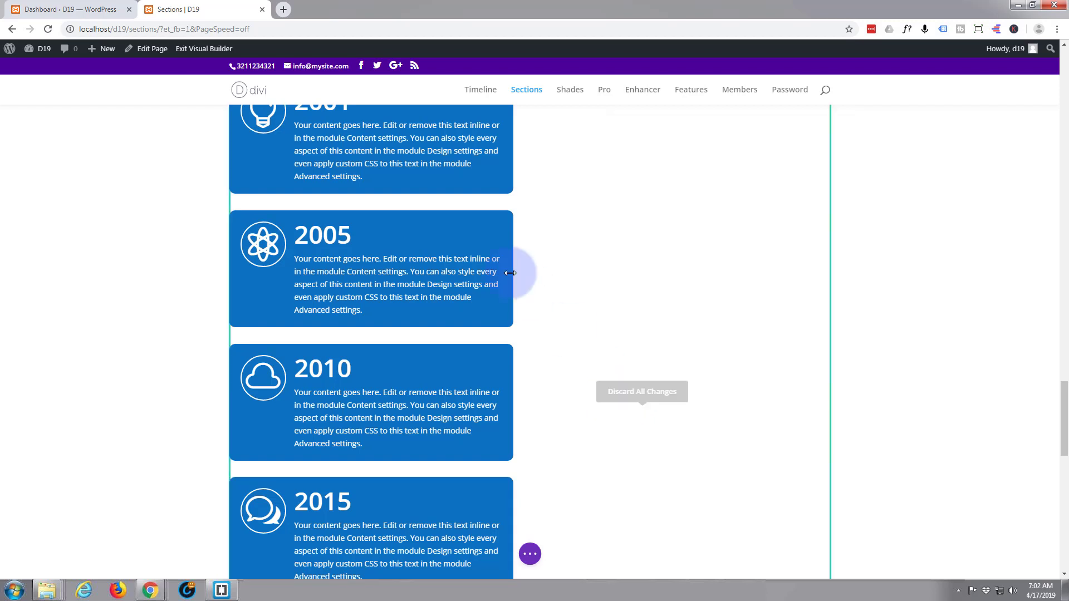
{"action": "scroll", "coordinate": [292, 260], "scroll_direction": "up", "scroll_amount": 2}
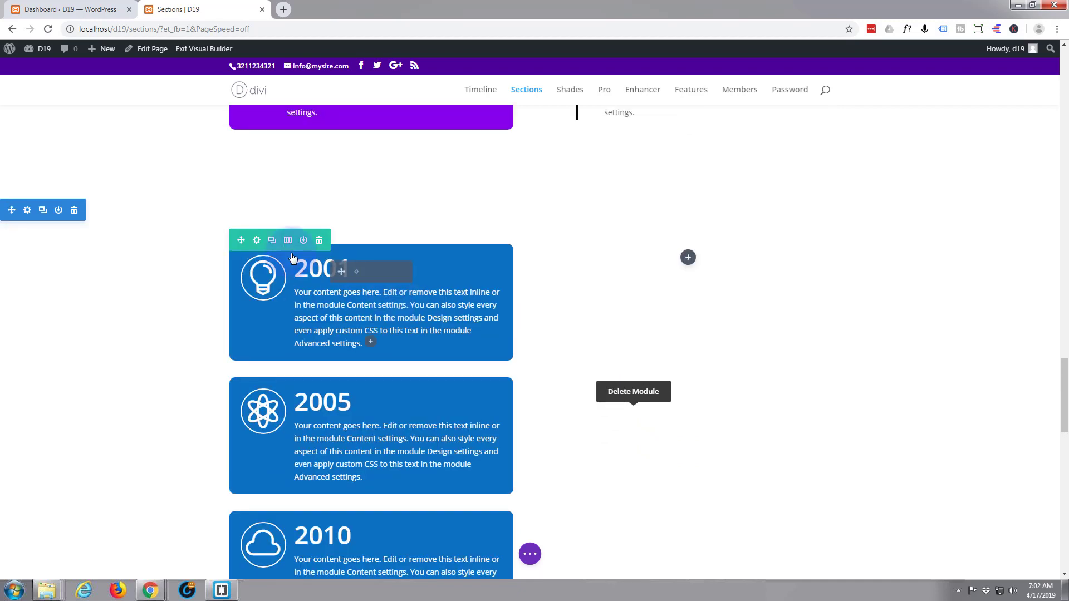
{"action": "left_click", "coordinate": [256, 241]}
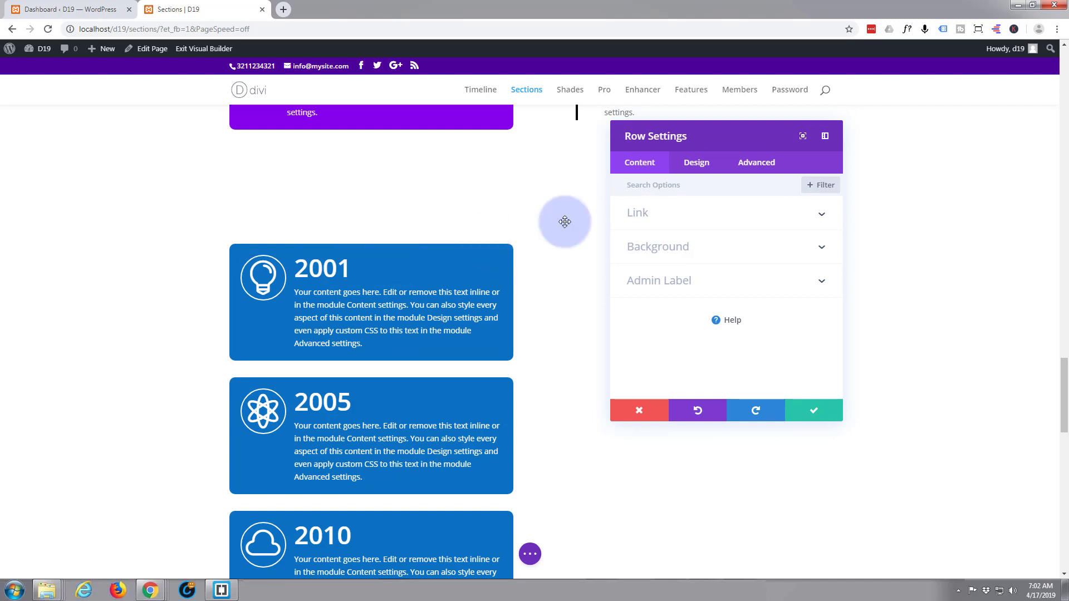
{"action": "left_click", "coordinate": [754, 162]}
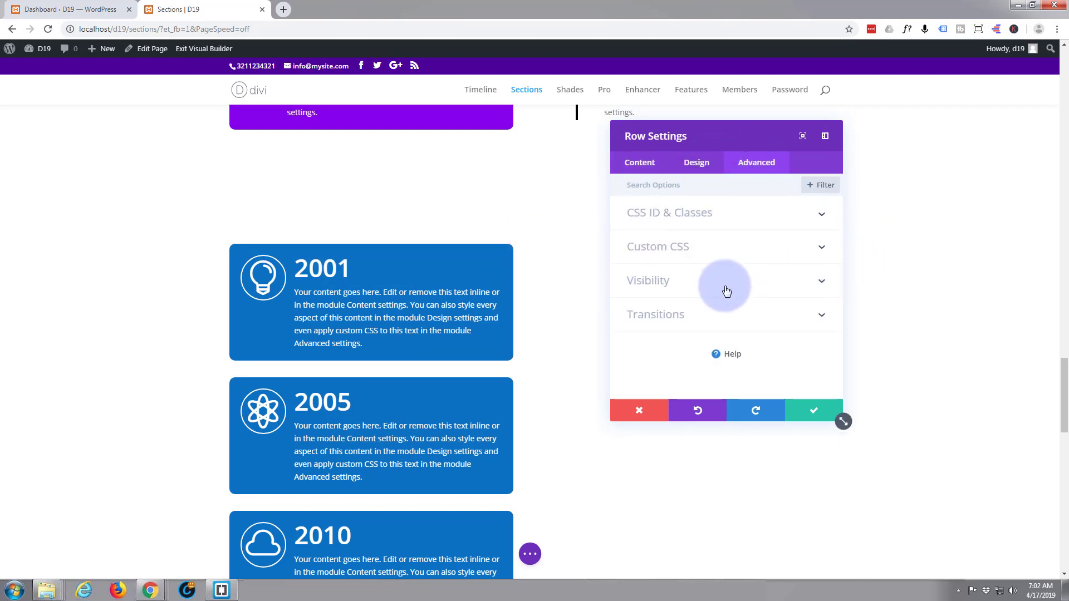
{"action": "left_click", "coordinate": [730, 256]}
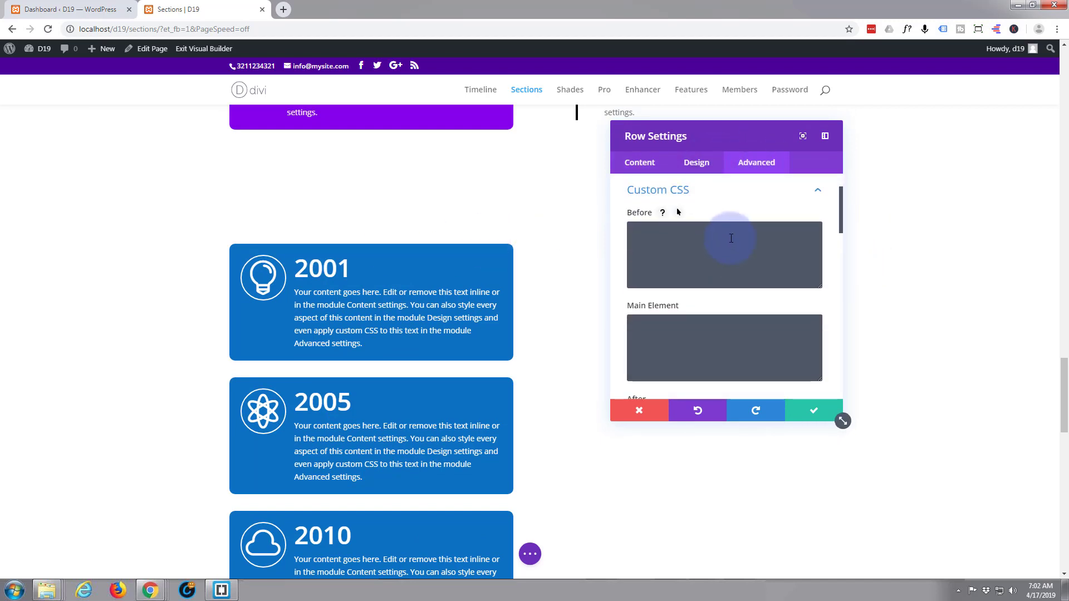
{"action": "scroll", "coordinate": [730, 251], "scroll_direction": "down", "scroll_amount": 3}
{"action": "scroll", "coordinate": [731, 242], "scroll_direction": "down", "scroll_amount": 2}
{"action": "scroll", "coordinate": [732, 237], "scroll_direction": "down", "scroll_amount": 1}
{"action": "scroll", "coordinate": [710, 251], "scroll_direction": "down", "scroll_amount": 2}
{"action": "scroll", "coordinate": [685, 306], "scroll_direction": "down", "scroll_amount": 3}
- Add background-color:#0c71c3; on a new line in Column 1 After
{"action": "left_click", "coordinate": [731, 308]}
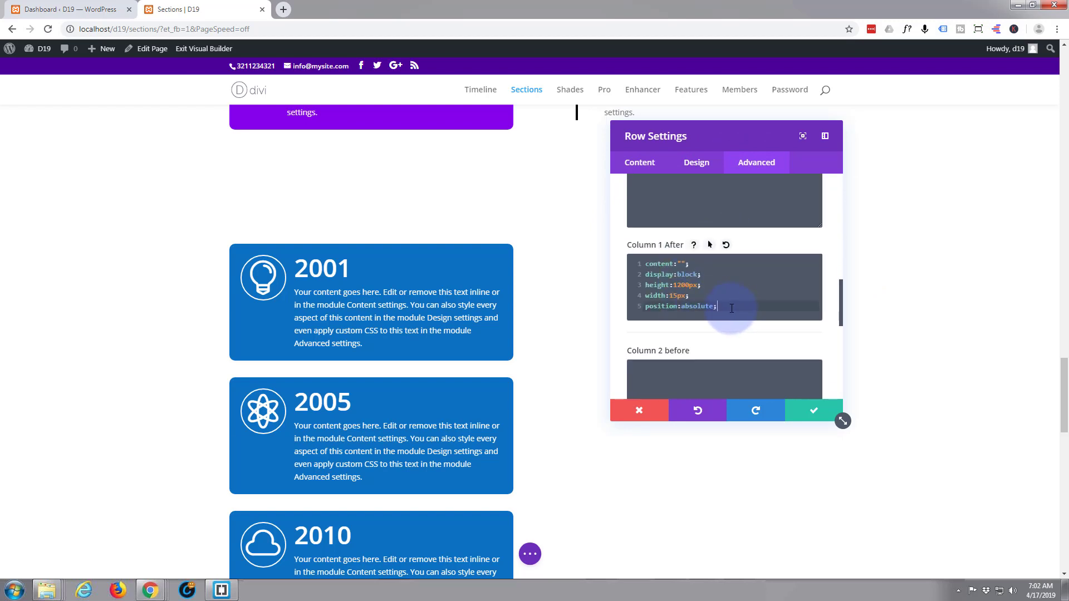
{"action": "key", "text": "Return"}
{"action": "type", "text": "background-color:"}
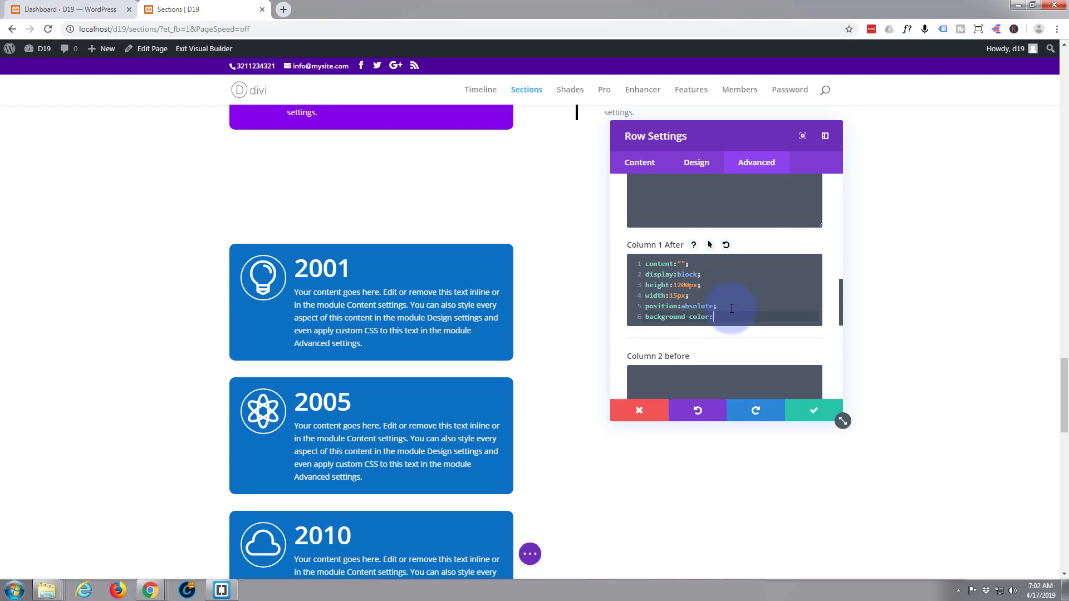
{"action": "type", "text": "0c71c3"}
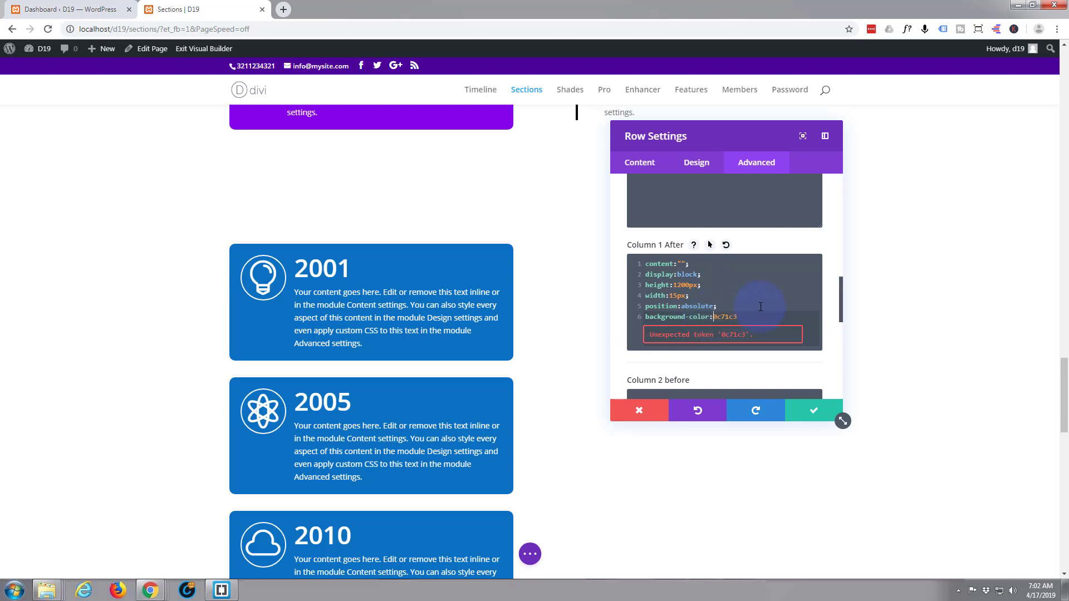
{"action": "type", "text": "#"}
{"action": "left_click", "coordinate": [757, 315]}
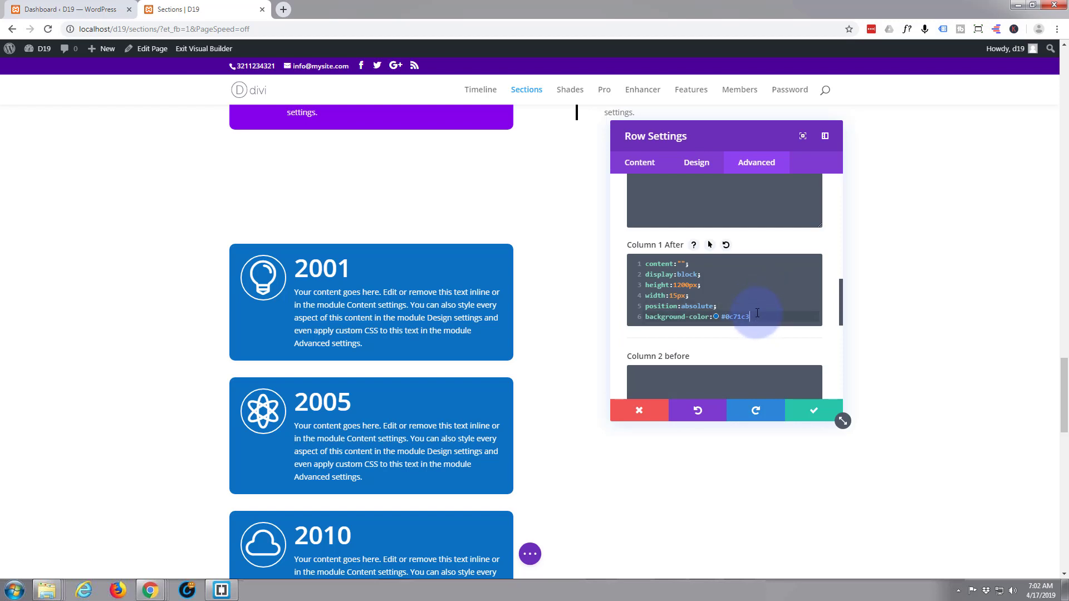
{"action": "type", "text": ";"}
{"action": "scroll", "coordinate": [777, 289], "scroll_direction": "down", "scroll_amount": 1}
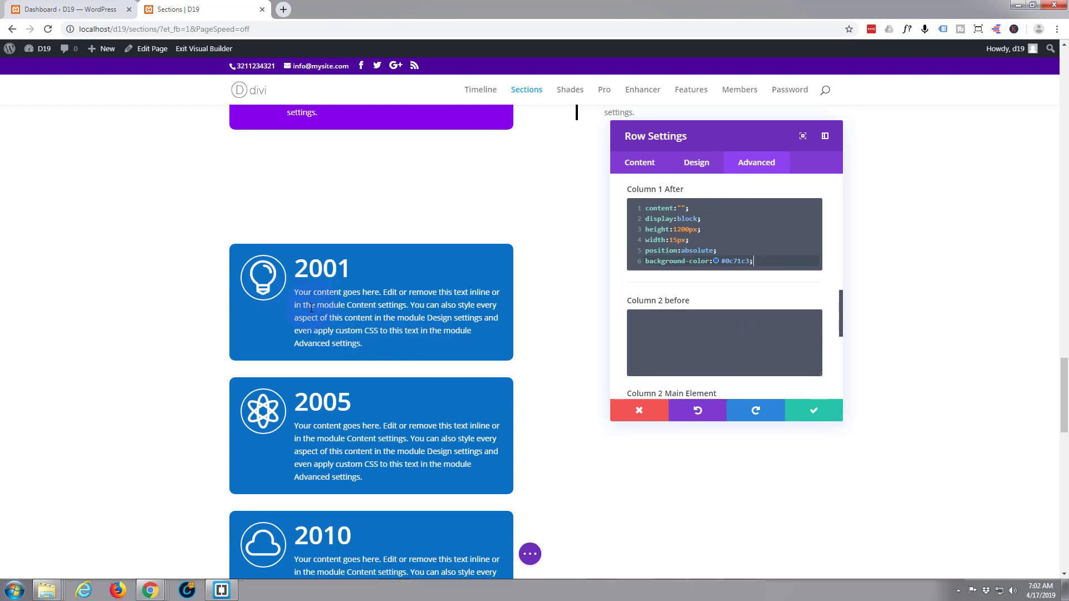
{"action": "scroll", "coordinate": [191, 320], "scroll_direction": "down", "scroll_amount": 2}
{"action": "scroll", "coordinate": [191, 320], "scroll_direction": "down", "scroll_amount": 3}
{"action": "scroll", "coordinate": [191, 320], "scroll_direction": "down", "scroll_amount": 3}
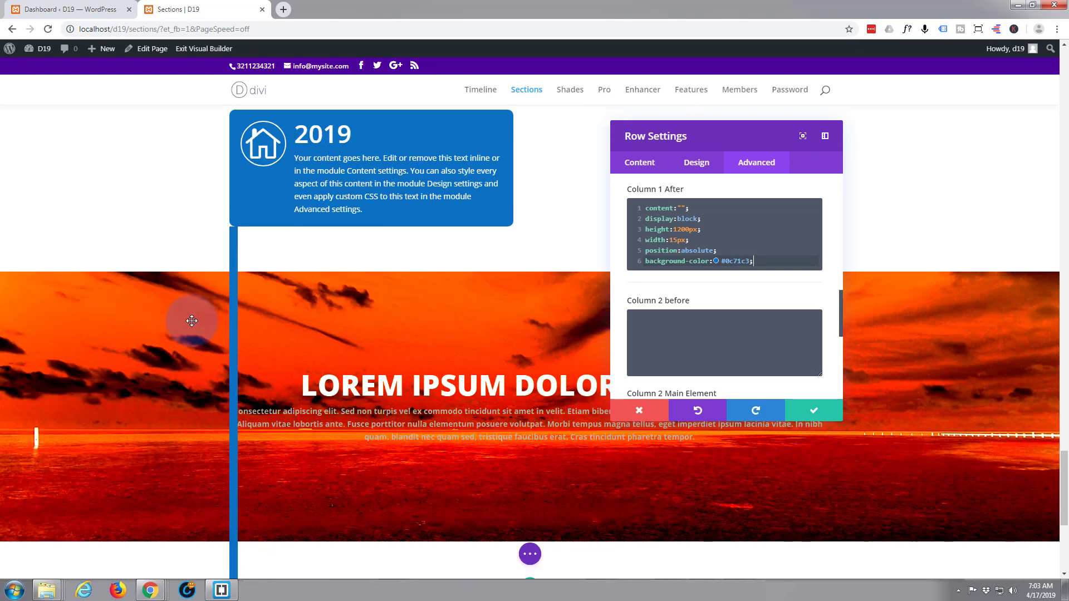
{"action": "scroll", "coordinate": [210, 346], "scroll_direction": "down", "scroll_amount": 2}
{"action": "scroll", "coordinate": [212, 347], "scroll_direction": "down", "scroll_amount": 2}
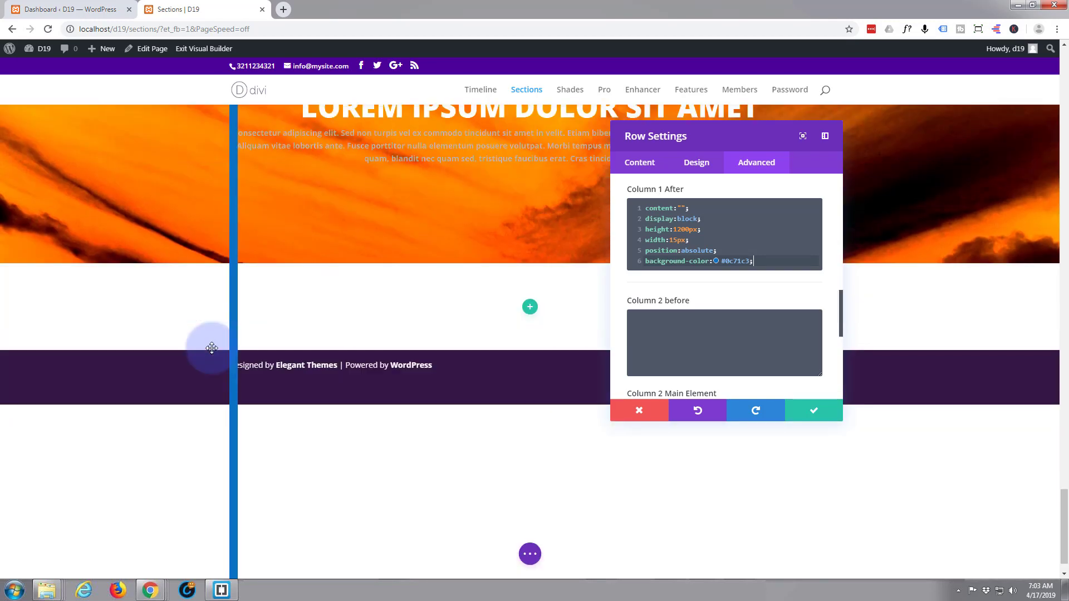
{"action": "scroll", "coordinate": [212, 346], "scroll_direction": "up", "scroll_amount": 2}
{"action": "scroll", "coordinate": [225, 325], "scroll_direction": "up", "scroll_amount": 2}
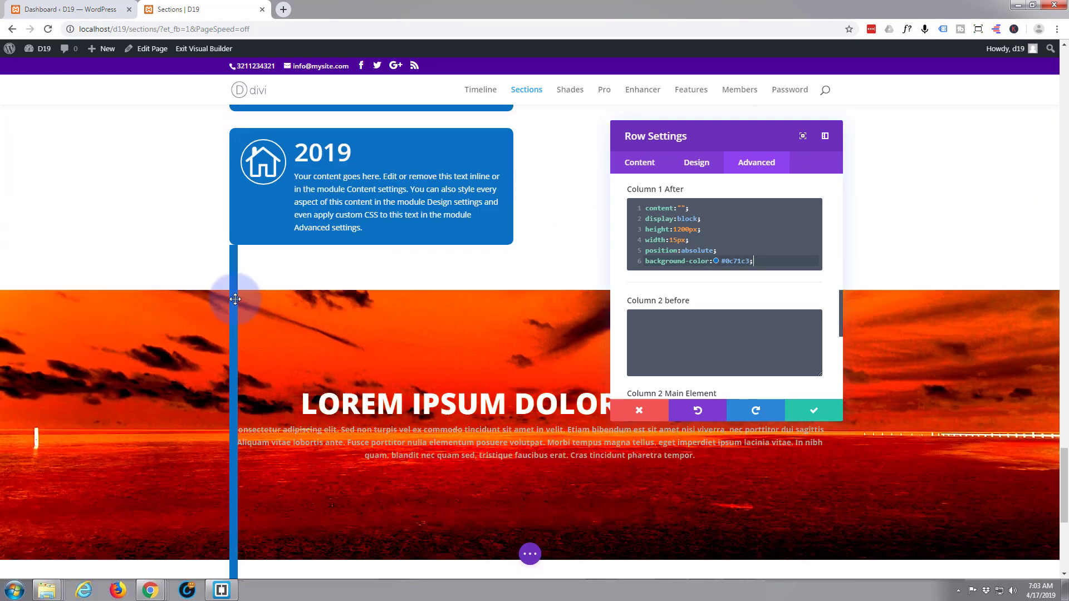
{"action": "scroll", "coordinate": [230, 299], "scroll_direction": "up", "scroll_amount": 2}
{"action": "scroll", "coordinate": [206, 304], "scroll_direction": "up", "scroll_amount": 2}
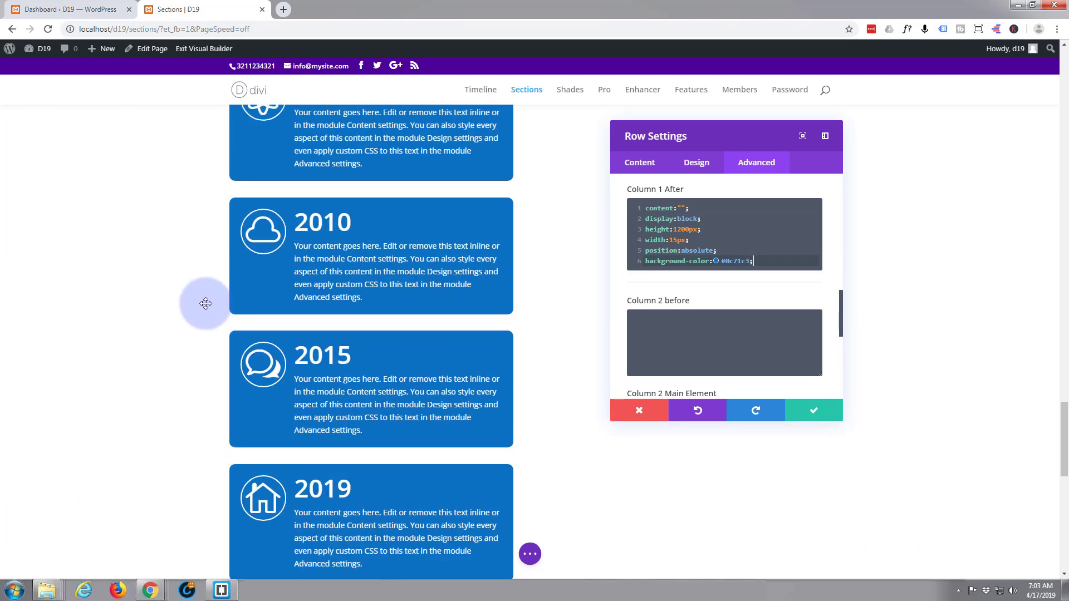
{"action": "scroll", "coordinate": [205, 304], "scroll_direction": "up", "scroll_amount": 1}
{"action": "scroll", "coordinate": [206, 304], "scroll_direction": "down", "scroll_amount": 2}
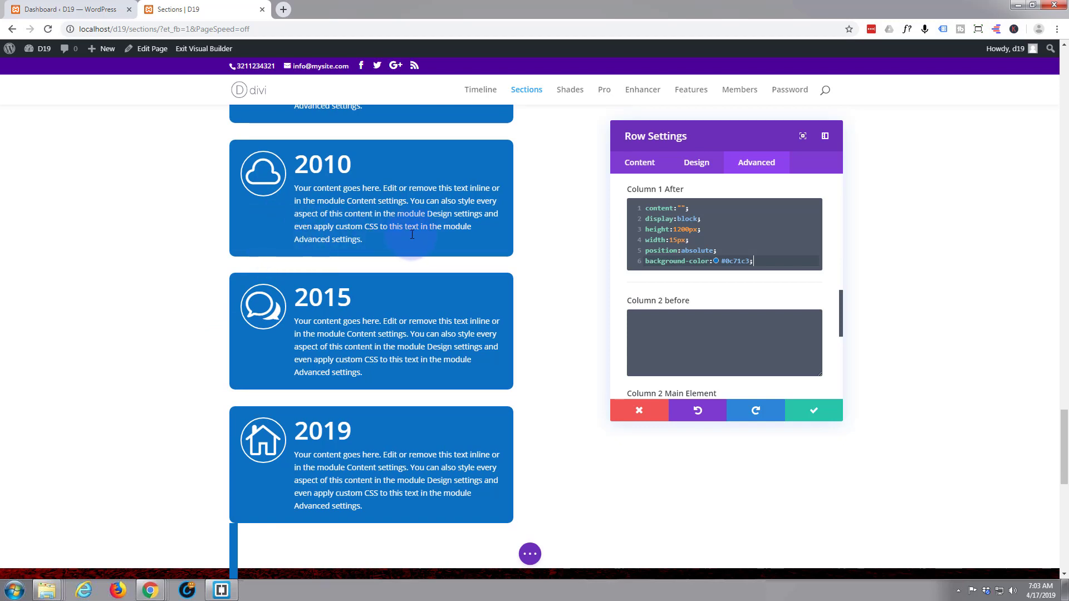
{"action": "scroll", "coordinate": [400, 235], "scroll_direction": "up", "scroll_amount": 2}
{"action": "scroll", "coordinate": [392, 234], "scroll_direction": "up", "scroll_amount": 1}
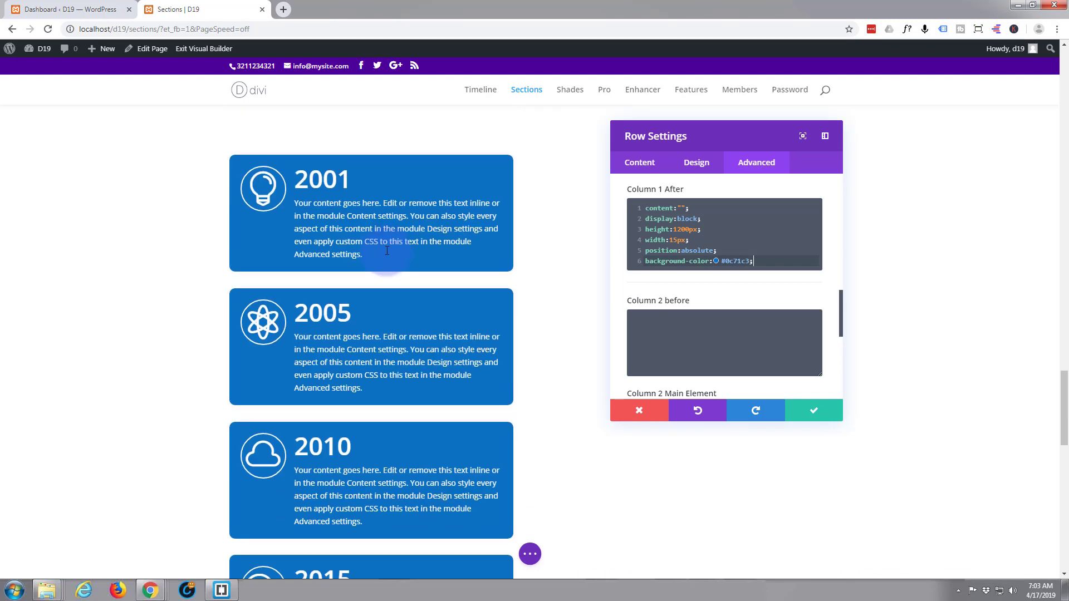
{"action": "scroll", "coordinate": [381, 234], "scroll_direction": "up", "scroll_amount": 2}
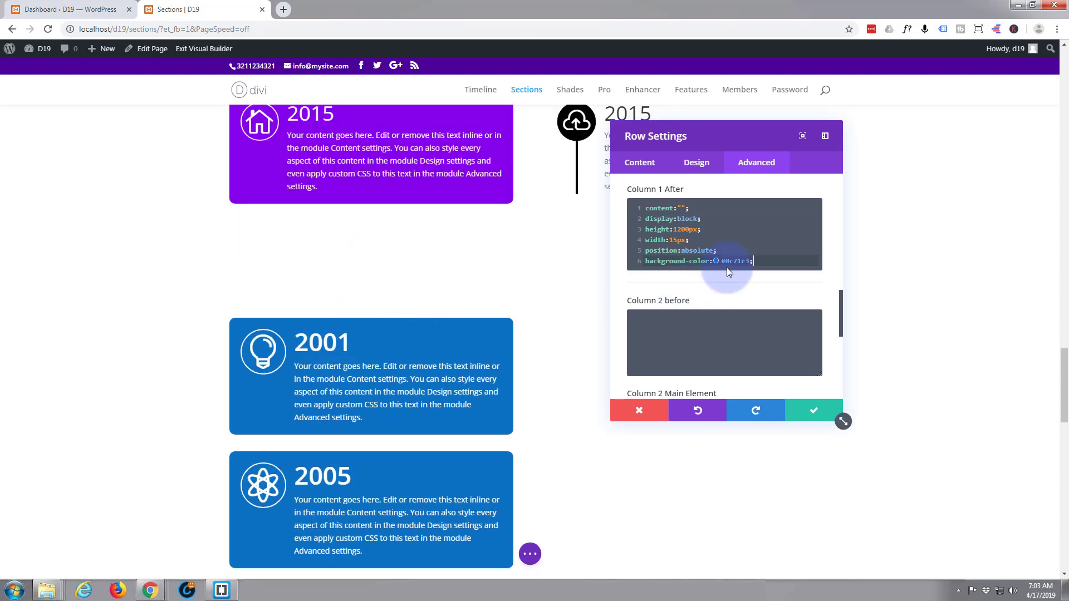
{"action": "mouse_move", "coordinate": [797, 235]}
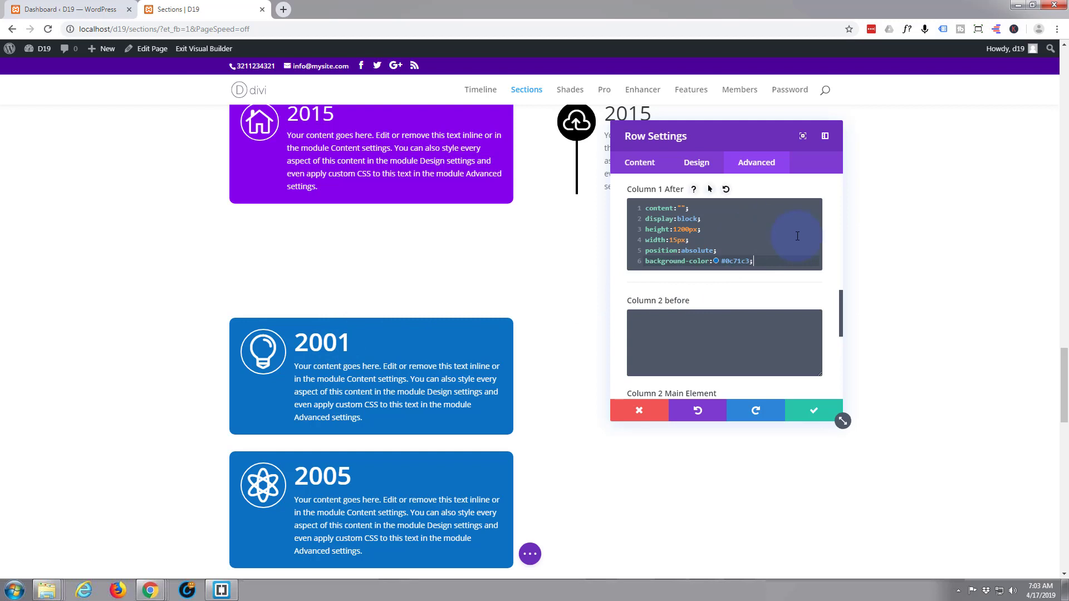
- Add left:50%; and top:0 to Column 1 After, then check the centred blue line
{"action": "key", "text": "Return"}
{"action": "type", "text": "left:50%;"}
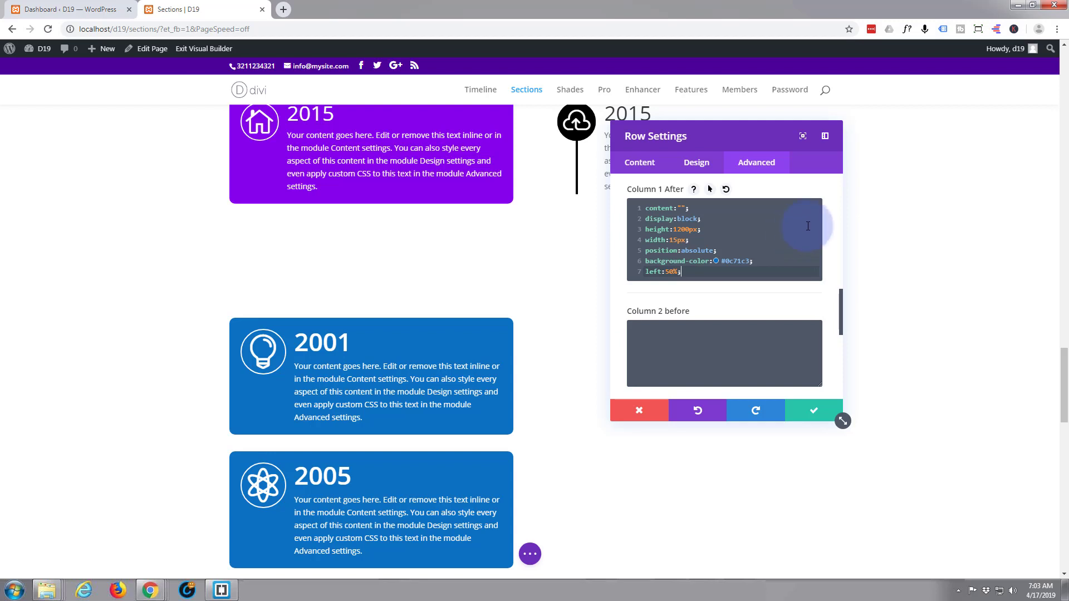
{"action": "key", "text": "Return"}
{"action": "type", "text": "top:"}
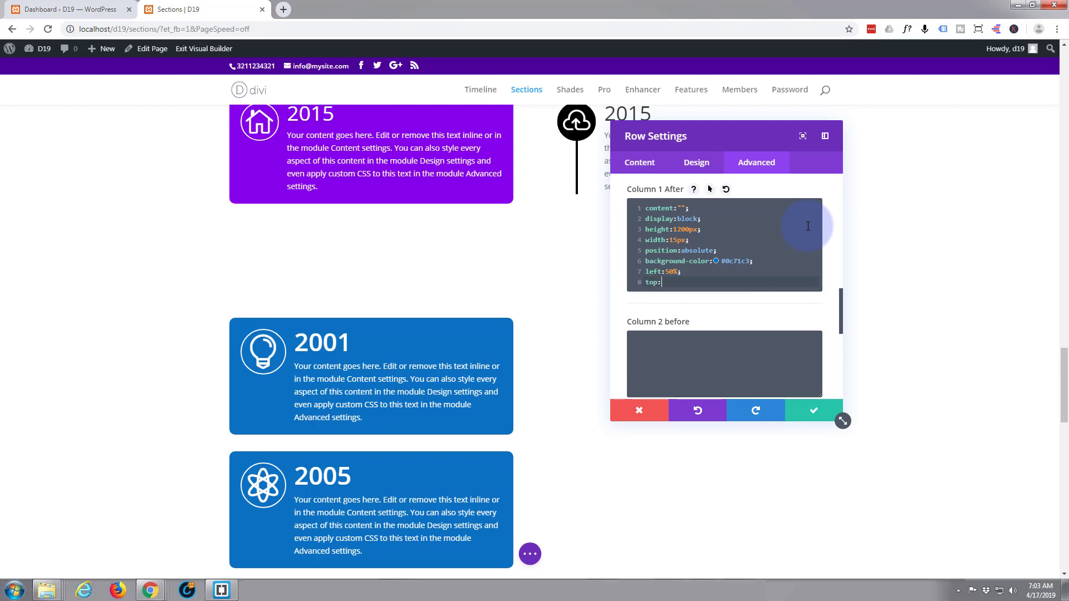
{"action": "type", "text": "0"}
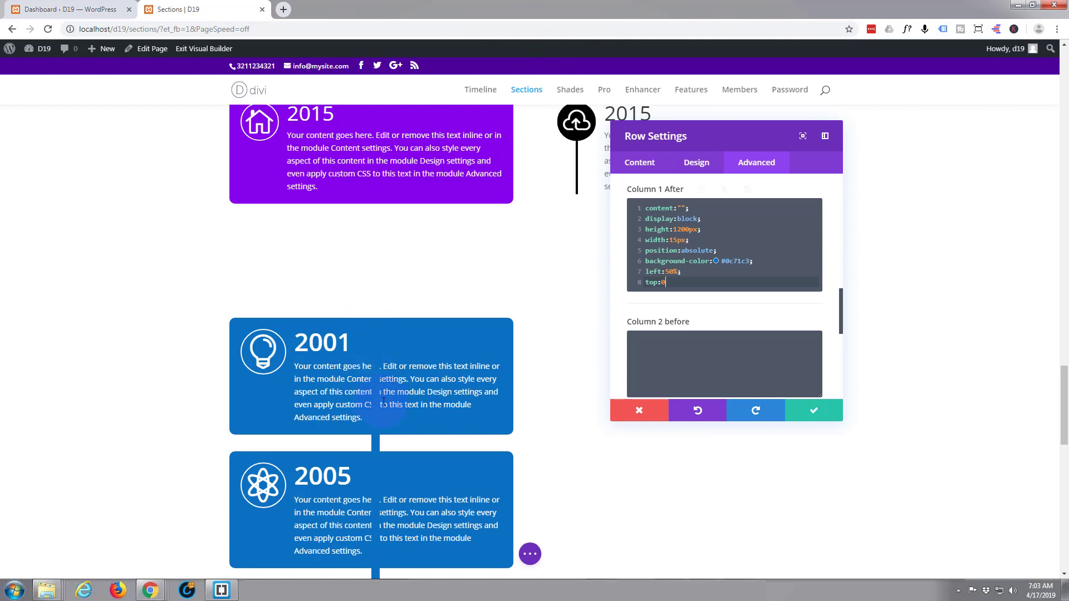
{"action": "left_click_drag", "start_coordinate": [375, 375], "coordinate": [199, 297]}
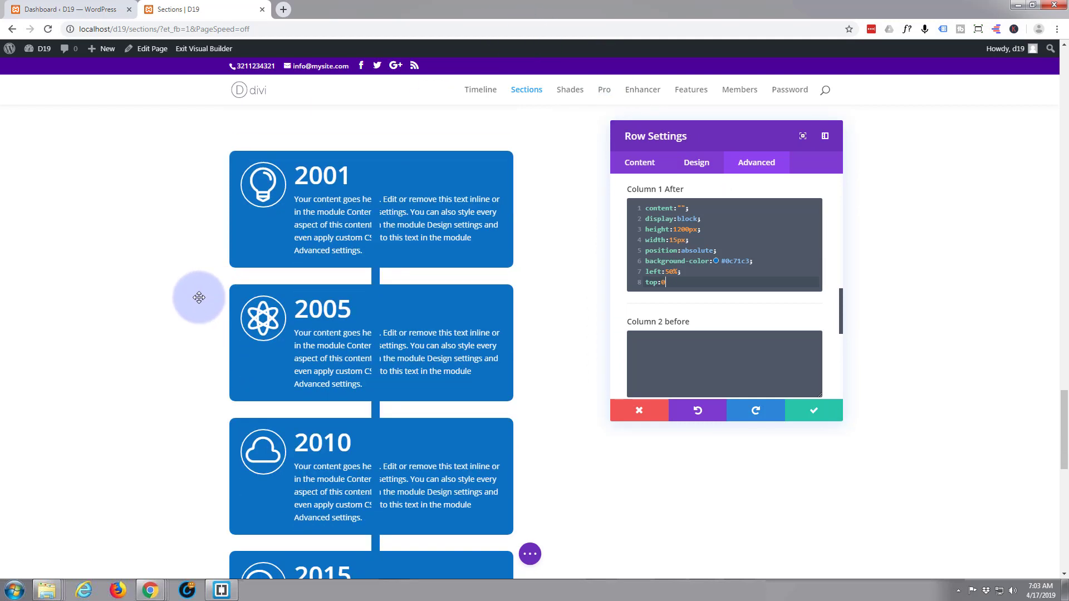
{"action": "left_click_drag", "start_coordinate": [199, 298], "coordinate": [374, 276]}
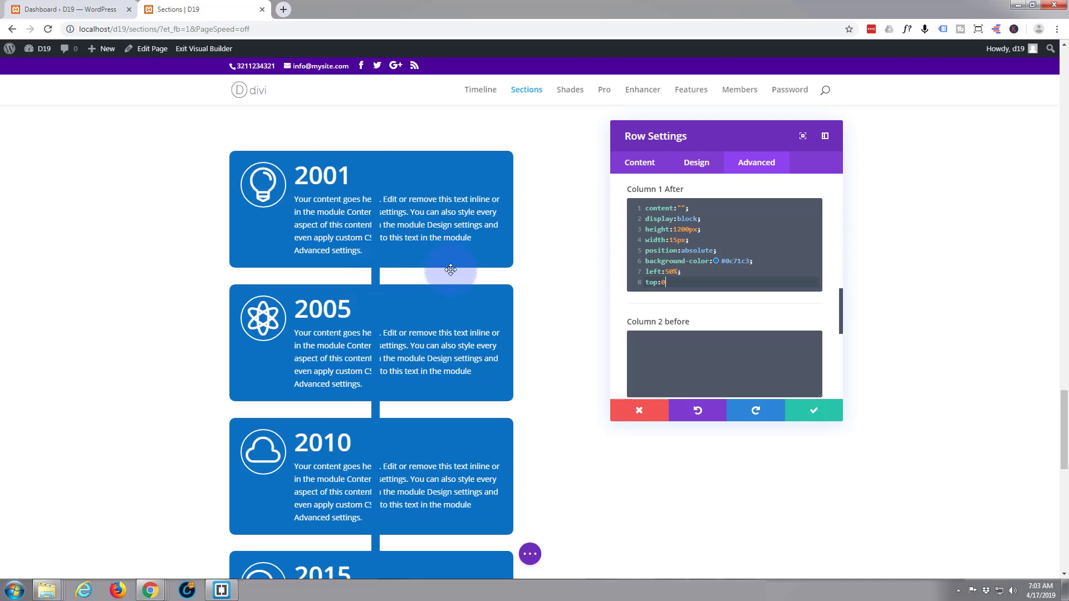
{"action": "left_click_drag", "start_coordinate": [374, 276], "coordinate": [383, 381]}
{"action": "scroll", "coordinate": [370, 305], "scroll_direction": "down", "scroll_amount": 1}
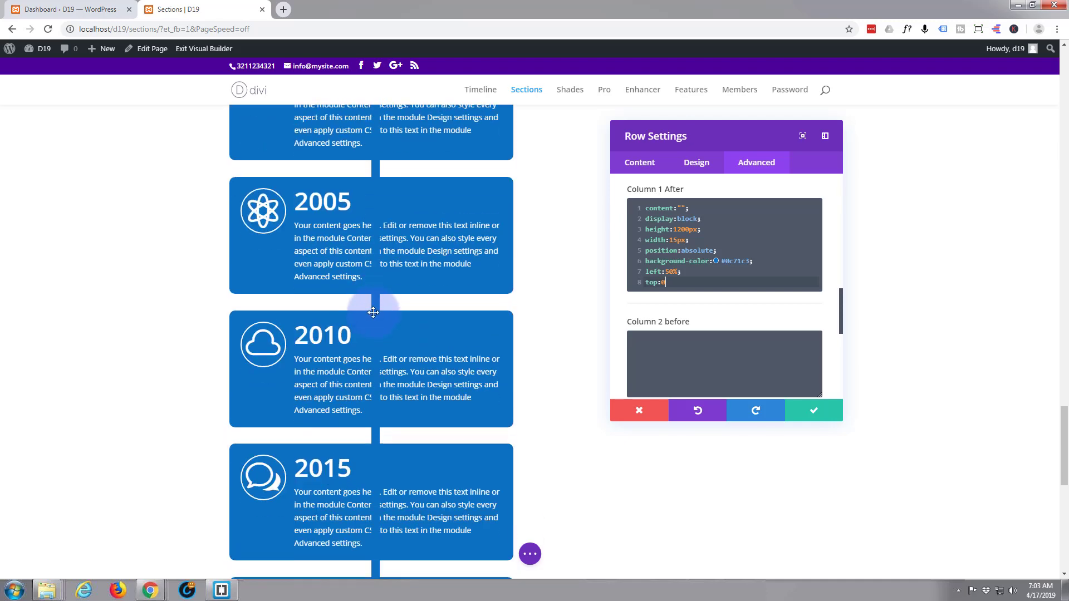
{"action": "scroll", "coordinate": [360, 299], "scroll_direction": "down", "scroll_amount": 2}
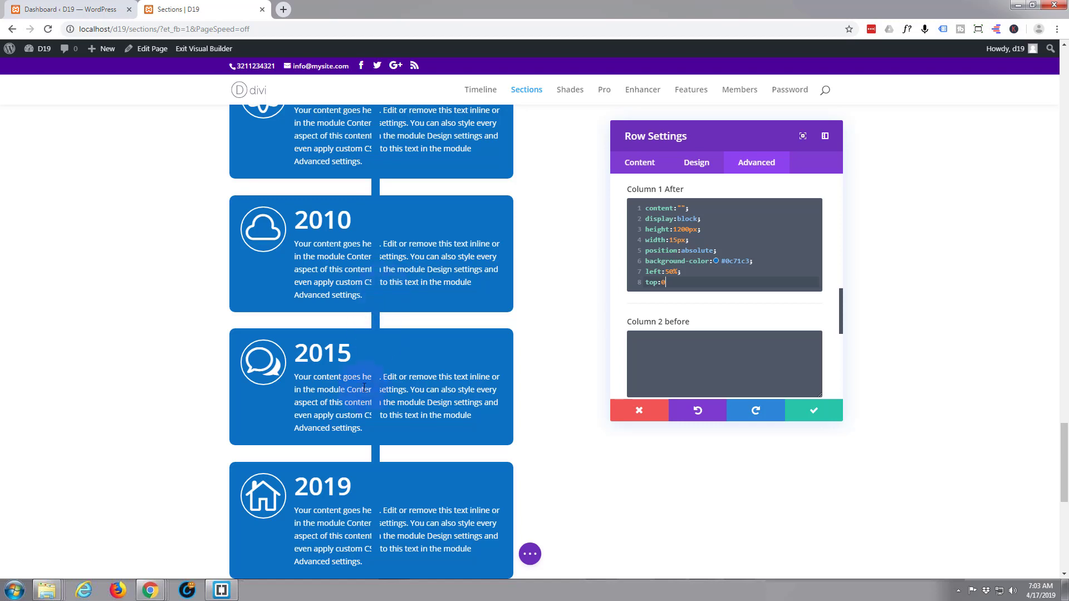
{"action": "scroll", "coordinate": [348, 342], "scroll_direction": "down", "scroll_amount": 1}
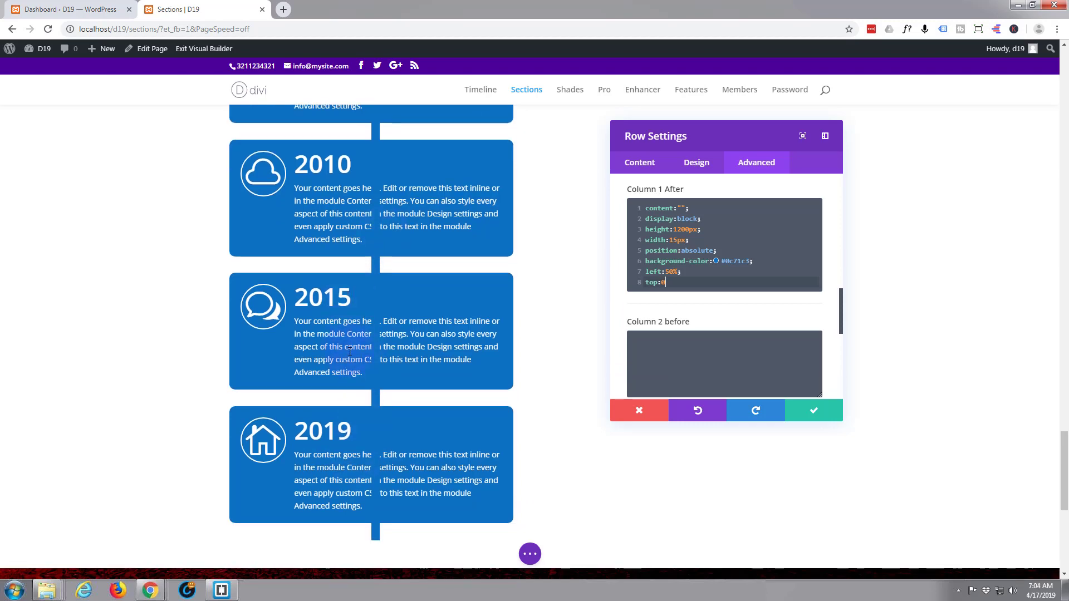
{"action": "scroll", "coordinate": [348, 352], "scroll_direction": "up", "scroll_amount": 2}
{"action": "scroll", "coordinate": [349, 351], "scroll_direction": "up", "scroll_amount": 2}
{"action": "scroll", "coordinate": [351, 351], "scroll_direction": "up", "scroll_amount": 1}
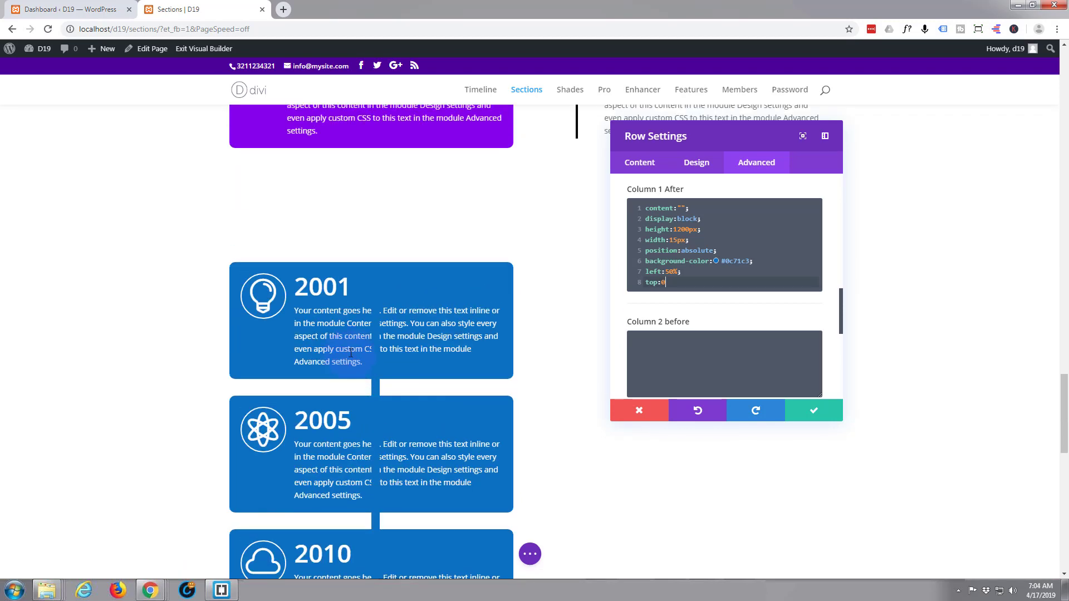
{"action": "scroll", "coordinate": [350, 353], "scroll_direction": "down", "scroll_amount": 1}
{"action": "scroll", "coordinate": [351, 353], "scroll_direction": "down", "scroll_amount": 1}
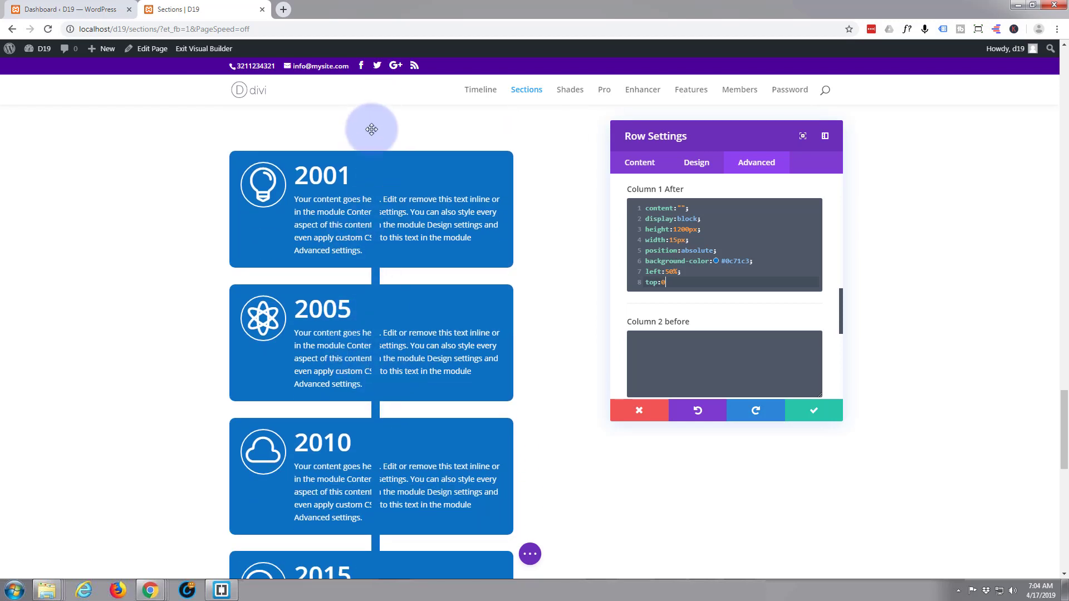
{"action": "scroll", "coordinate": [342, 305], "scroll_direction": "down", "scroll_amount": 2}
{"action": "scroll", "coordinate": [342, 301], "scroll_direction": "down", "scroll_amount": 1}
{"action": "scroll", "coordinate": [342, 301], "scroll_direction": "down", "scroll_amount": 2}
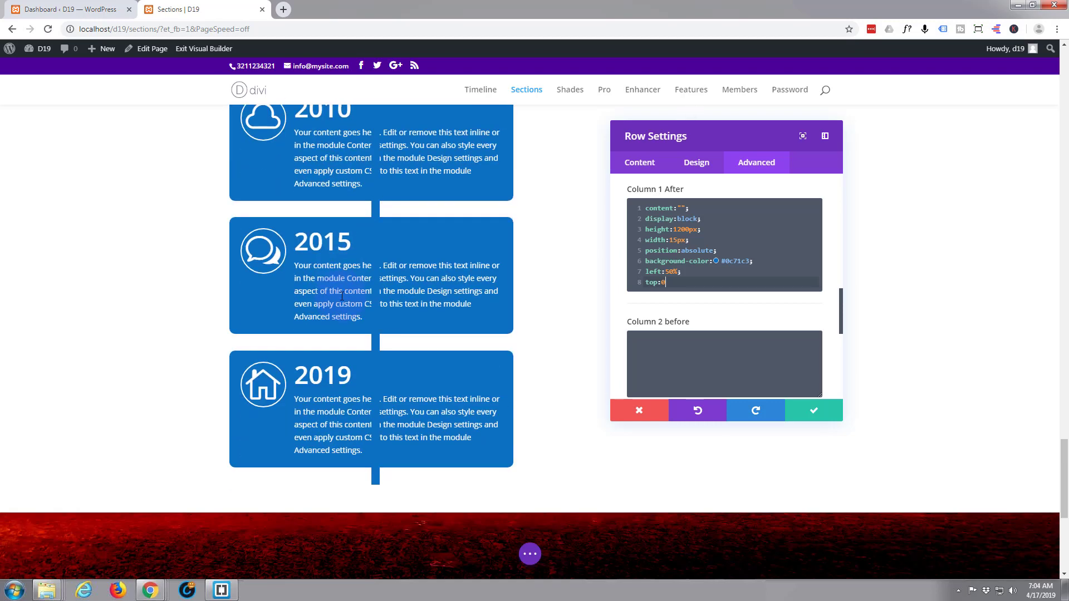
{"action": "scroll", "coordinate": [360, 351], "scroll_direction": "down", "scroll_amount": 2}
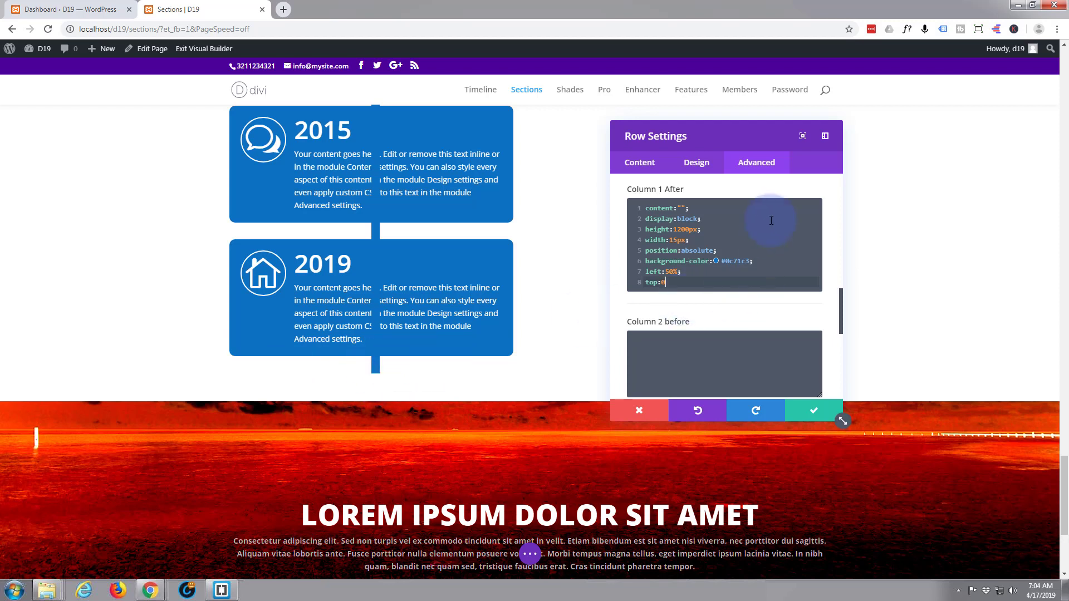
{"action": "scroll", "coordinate": [743, 239], "scroll_direction": "up", "scroll_amount": 1}
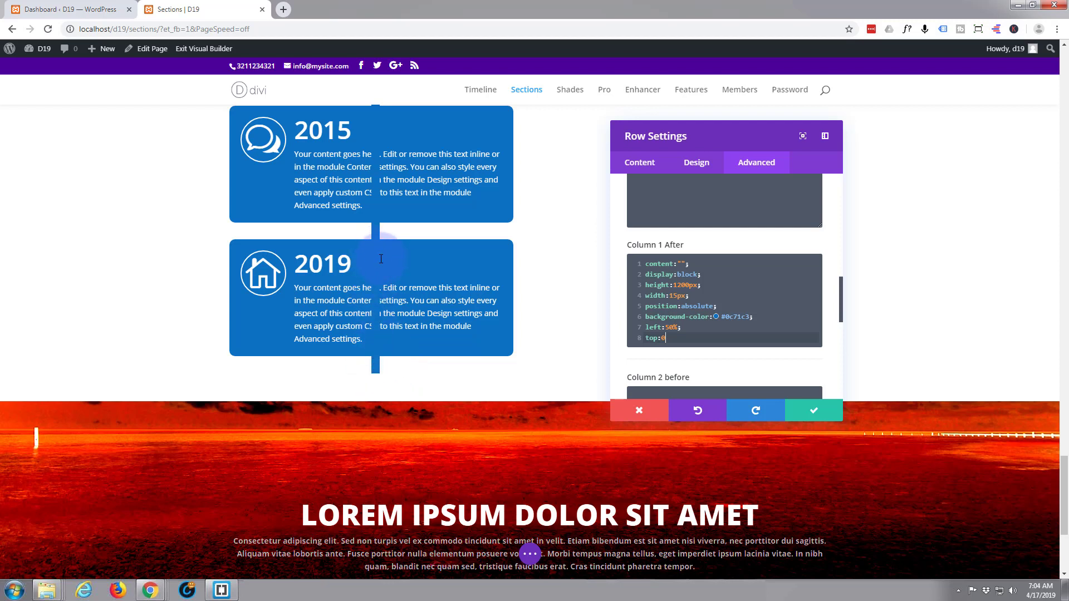
- Change the line's height from 1200px to 1150px in Column 1 After
{"action": "mouse_move", "coordinate": [724, 245]}
{"action": "left_click_drag", "start_coordinate": [675, 284], "coordinate": [690, 285]}
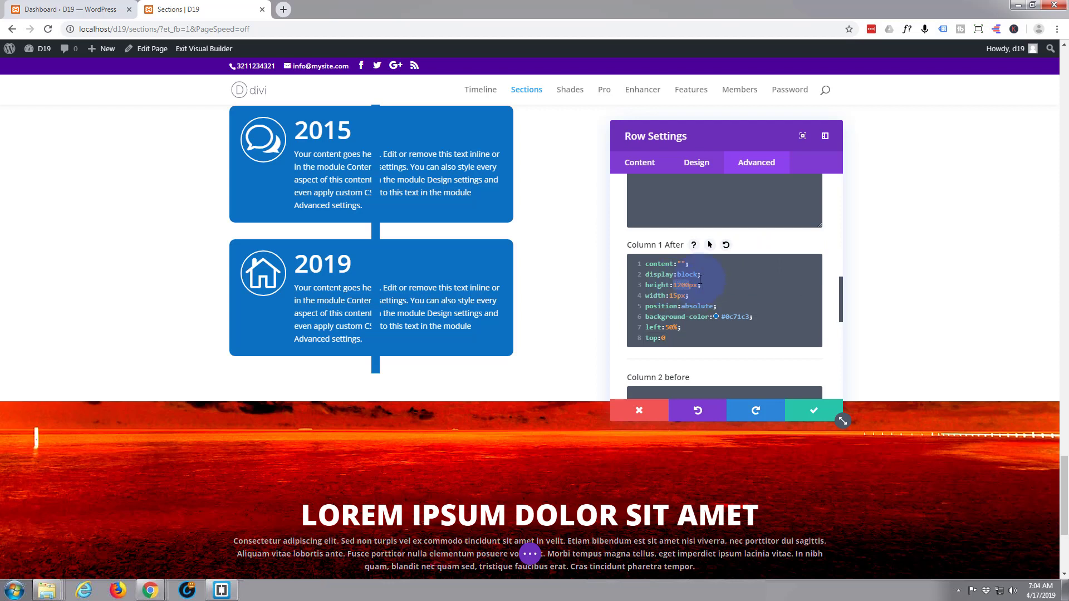
{"action": "type", "text": "115"}
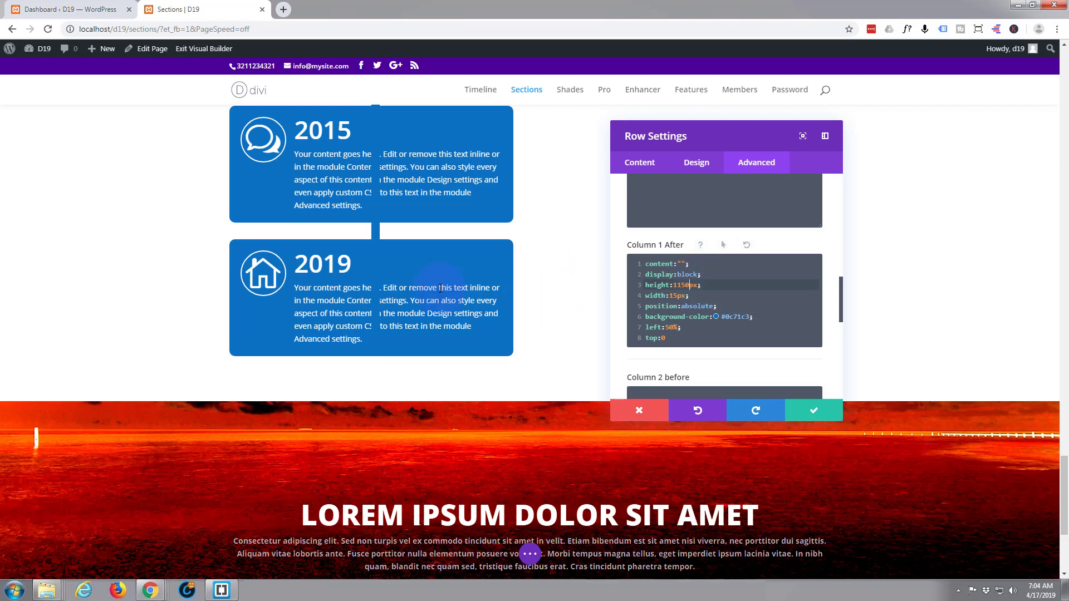
{"action": "scroll", "coordinate": [458, 209], "scroll_direction": "up", "scroll_amount": 2}
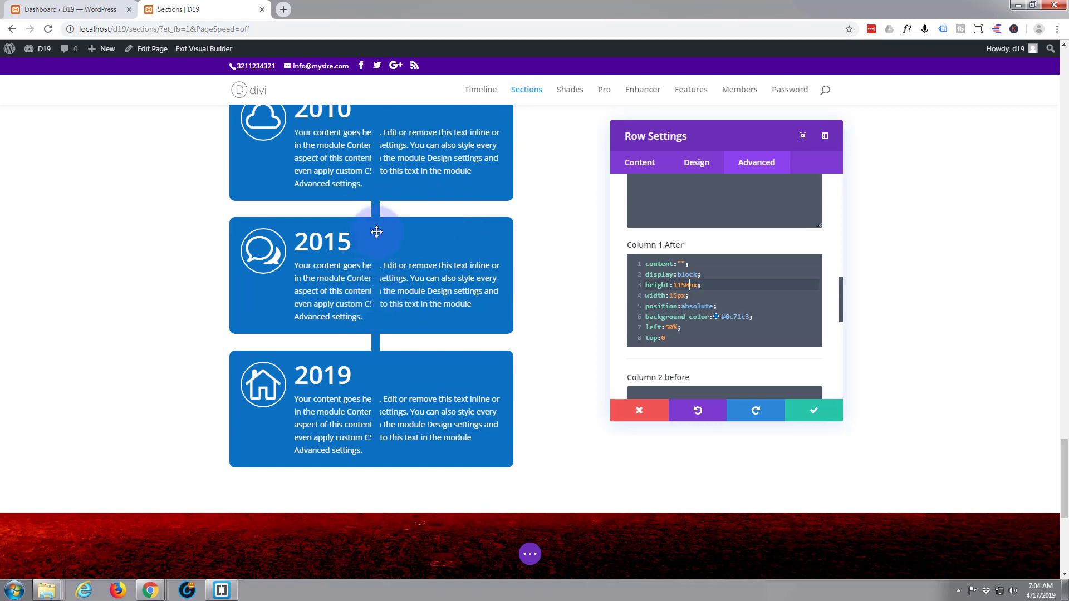
{"action": "scroll", "coordinate": [380, 294], "scroll_direction": "down", "scroll_amount": 1}
{"action": "scroll", "coordinate": [380, 294], "scroll_direction": "down", "scroll_amount": 2}
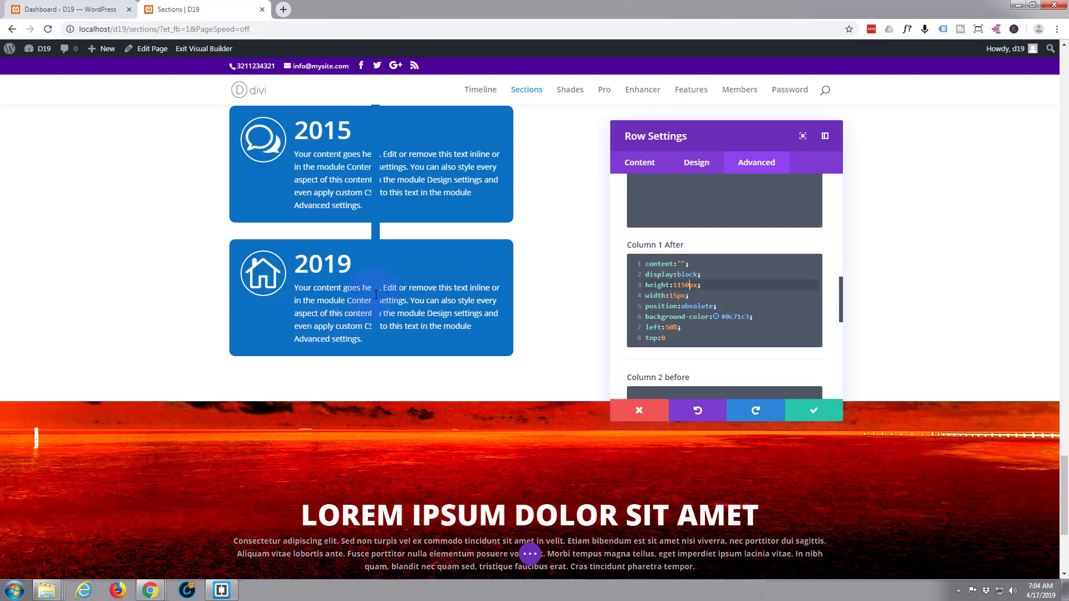
{"action": "left_click", "coordinate": [678, 338]}
{"action": "type", "text": ";"}
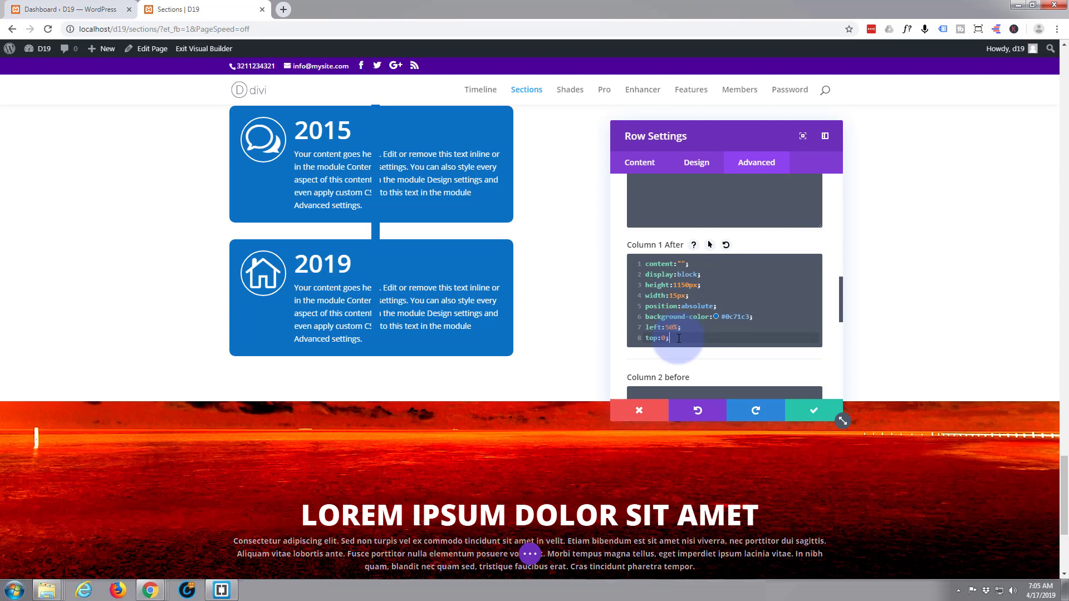
- Add z-index:-1; after top:0 to send the blue line behind the blurbs
{"action": "key", "text": "Return"}
{"action": "type", "text": "z-index:"}
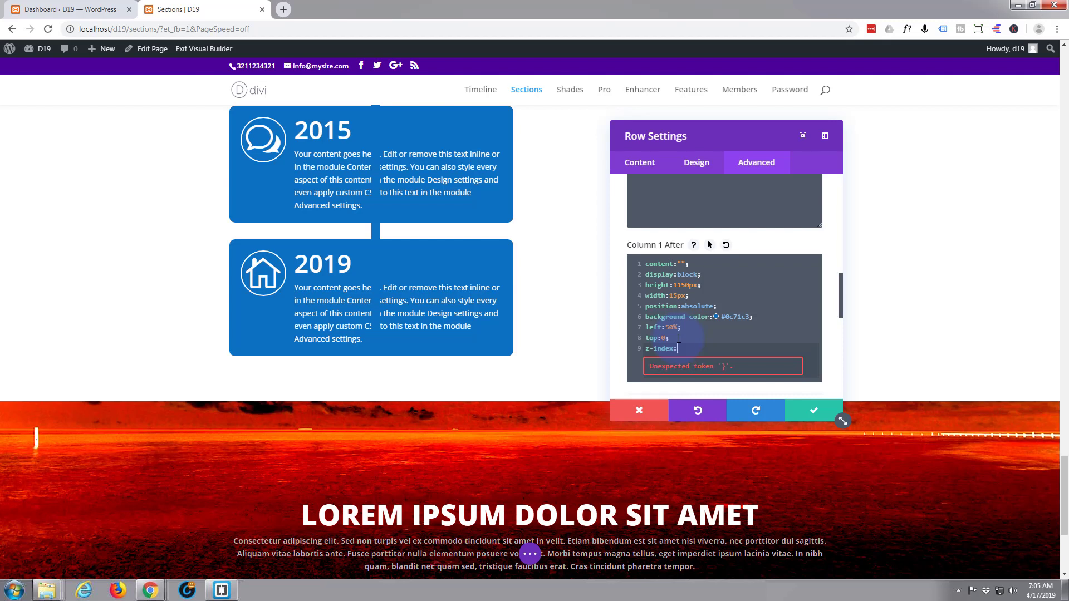
{"action": "type", "text": "-1;"}
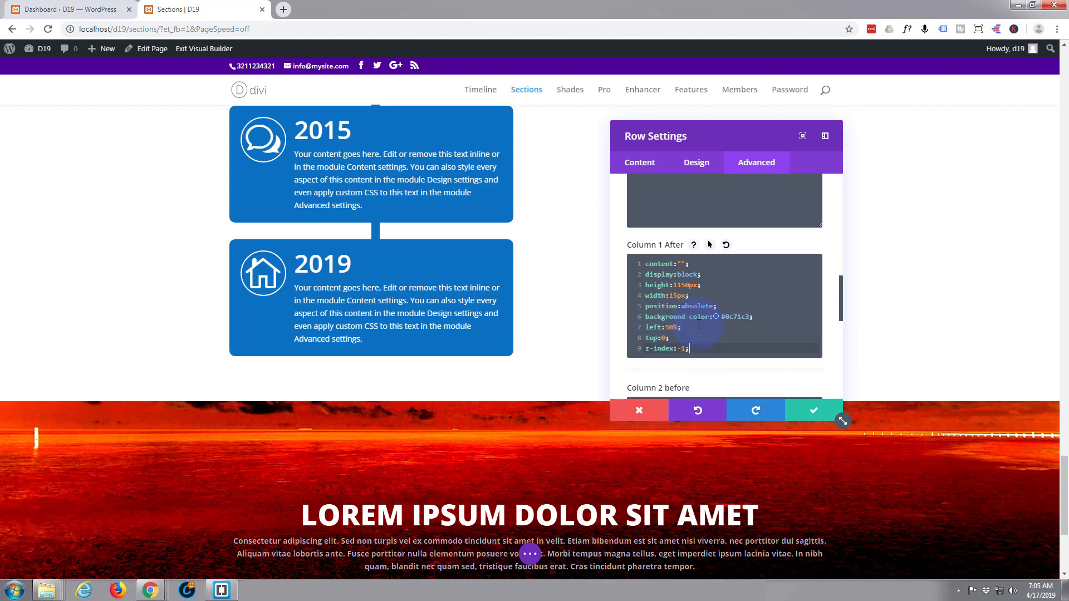
{"action": "scroll", "coordinate": [726, 303], "scroll_direction": "down", "scroll_amount": 1}
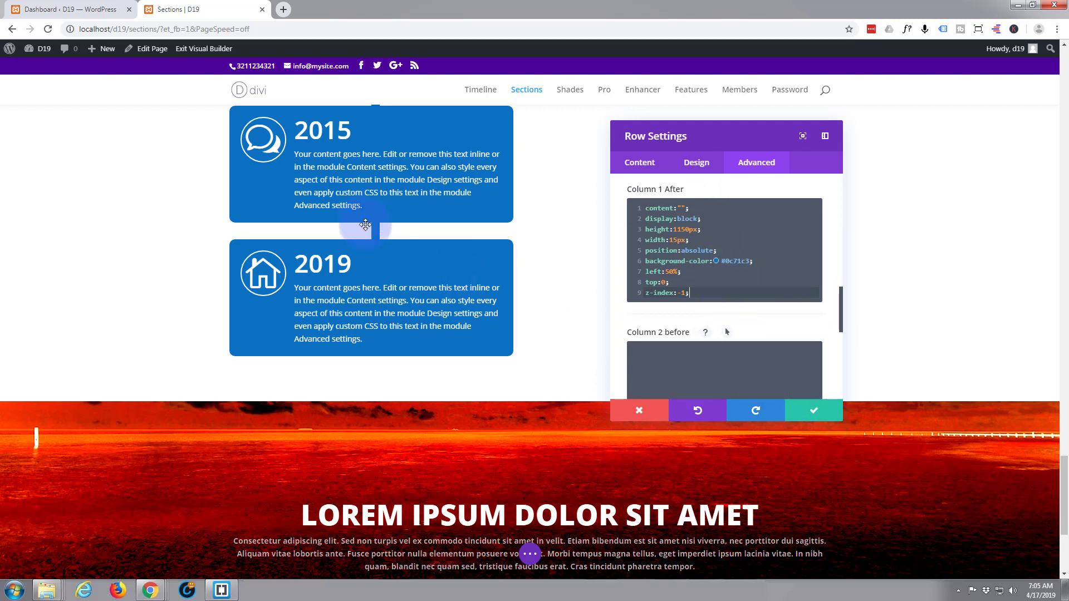
{"action": "scroll", "coordinate": [378, 230], "scroll_direction": "up", "scroll_amount": 4}
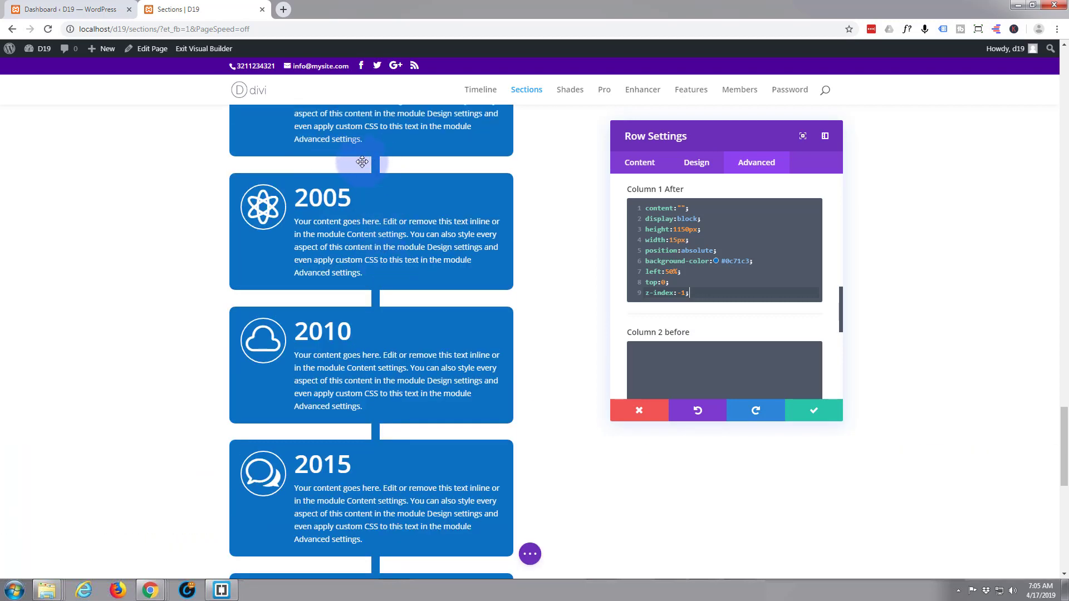
{"action": "mouse_move", "coordinate": [709, 189]}
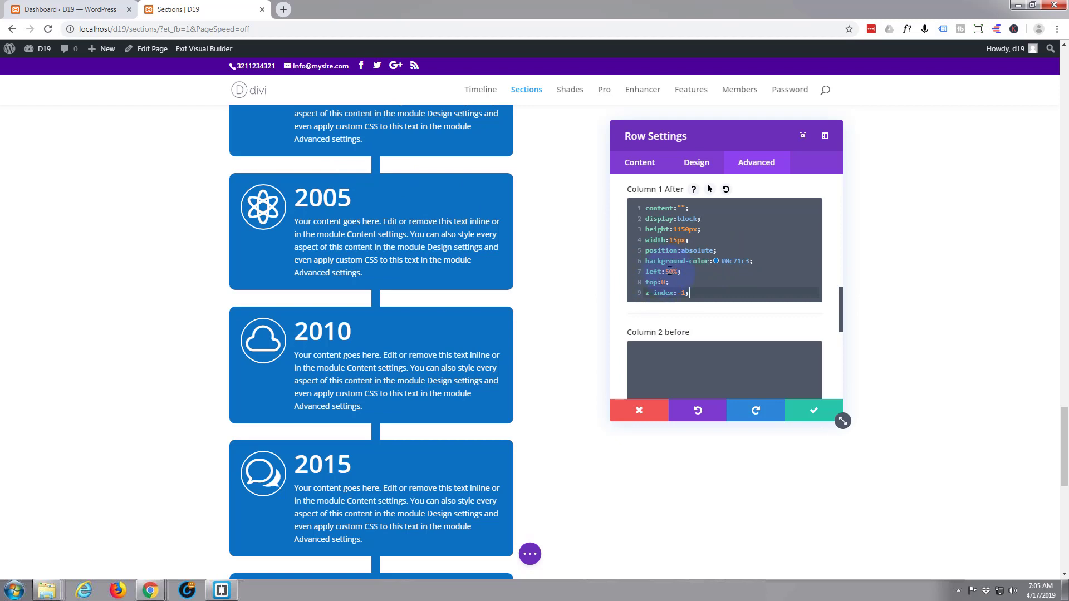
- Change left:50% to 49%, trying 48 first, and save the row settings
{"action": "double_click", "coordinate": [669, 271]}
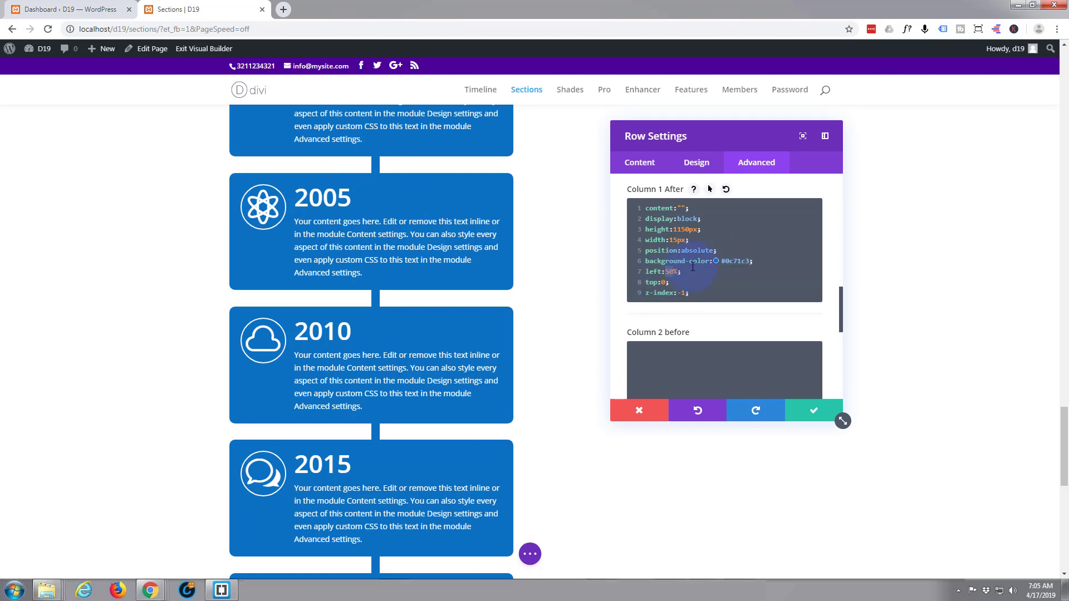
{"action": "type", "text": "48"}
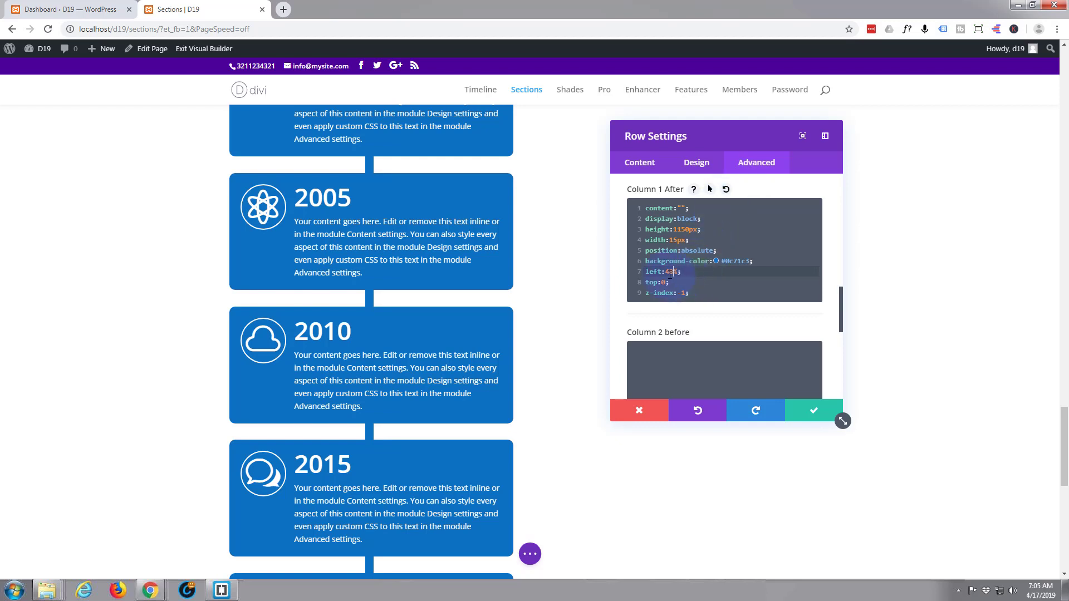
{"action": "double_click", "coordinate": [672, 272]}
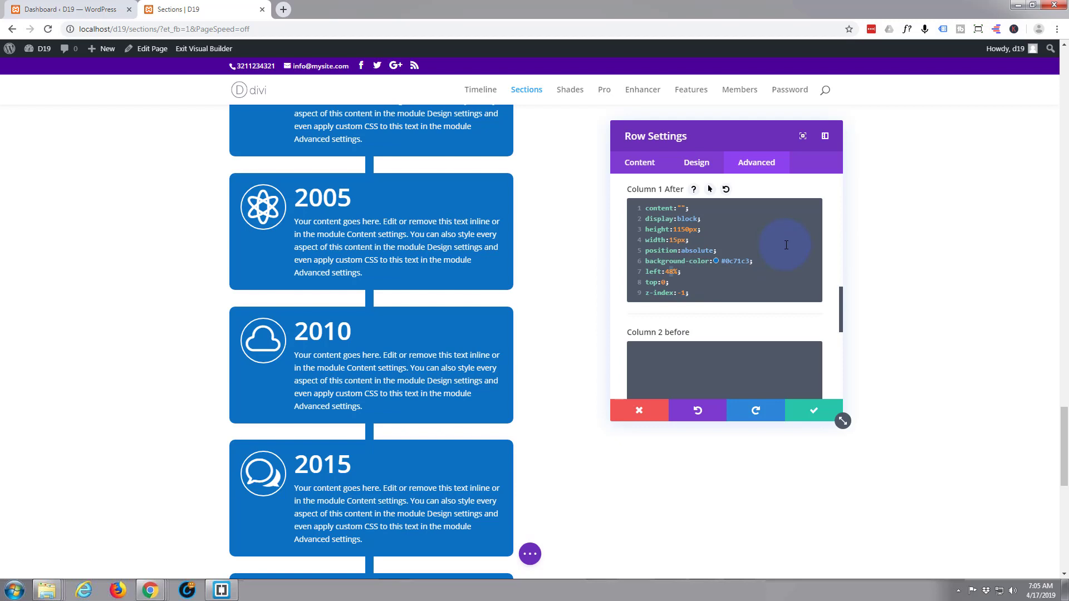
{"action": "type", "text": "9"}
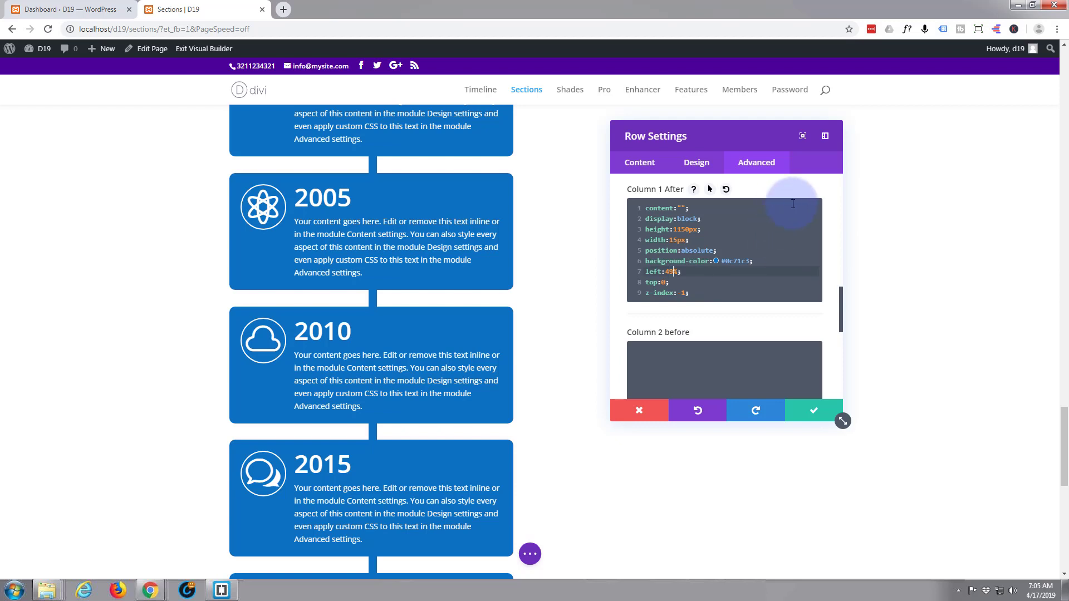
{"action": "left_click", "coordinate": [812, 415]}
{"action": "scroll", "coordinate": [708, 394], "scroll_direction": "down", "scroll_amount": 2}
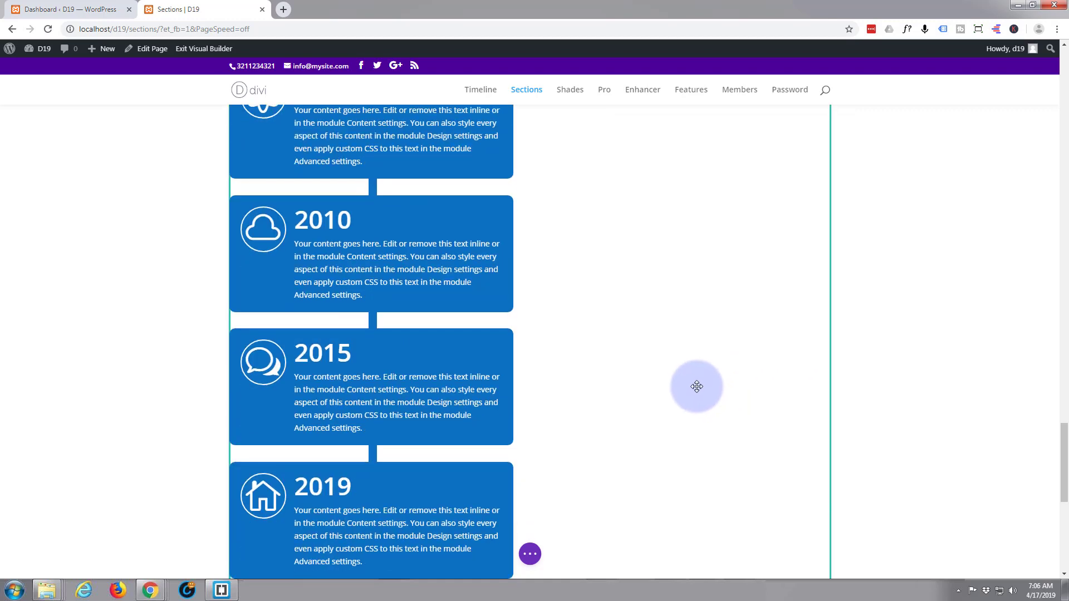
{"action": "scroll", "coordinate": [692, 377], "scroll_direction": "down", "scroll_amount": 3}
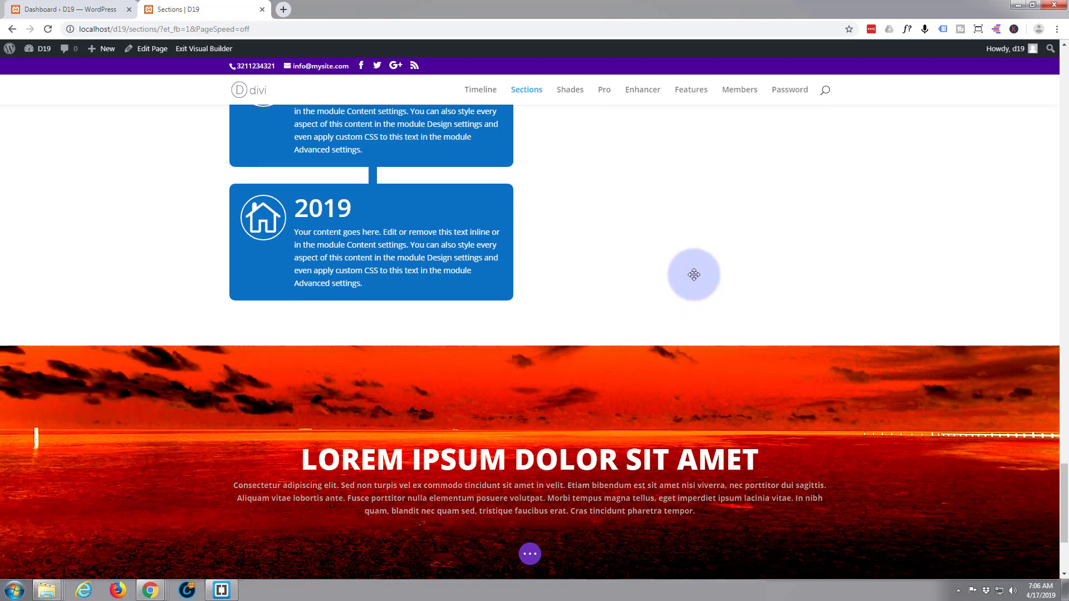
{"action": "scroll", "coordinate": [693, 273], "scroll_direction": "up", "scroll_amount": 2}
{"action": "scroll", "coordinate": [693, 274], "scroll_direction": "up", "scroll_amount": 1}
{"action": "scroll", "coordinate": [693, 273], "scroll_direction": "up", "scroll_amount": 2}
{"action": "scroll", "coordinate": [693, 275], "scroll_direction": "up", "scroll_amount": 1}
{"action": "scroll", "coordinate": [693, 275], "scroll_direction": "up", "scroll_amount": 1}
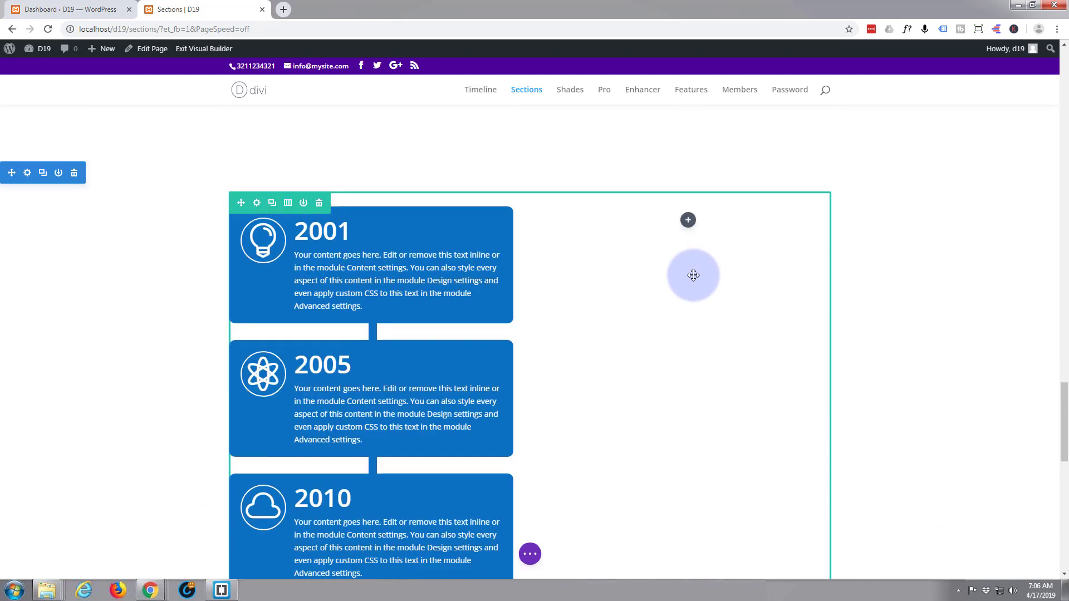
{"action": "scroll", "coordinate": [693, 276], "scroll_direction": "up", "scroll_amount": 1}
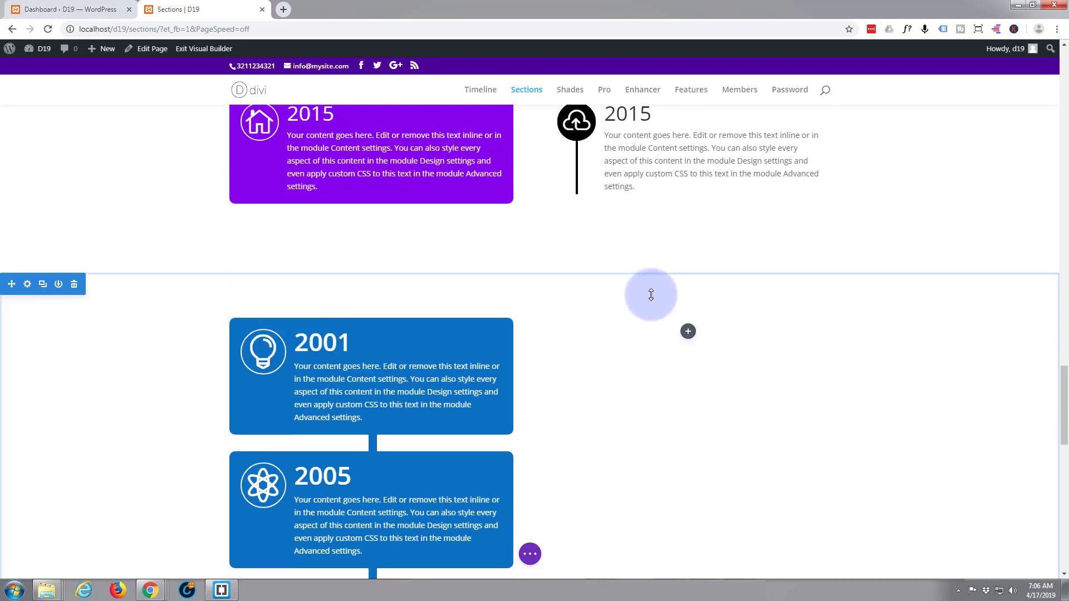
{"action": "scroll", "coordinate": [630, 334], "scroll_direction": "down", "scroll_amount": 1}
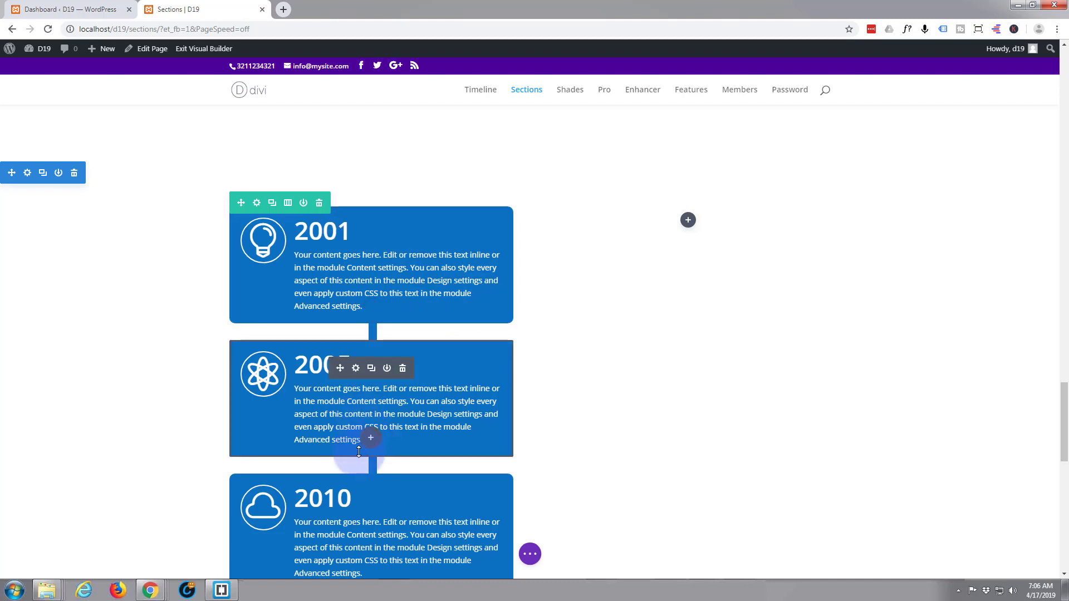
{"action": "mouse_move", "coordinate": [371, 264]}
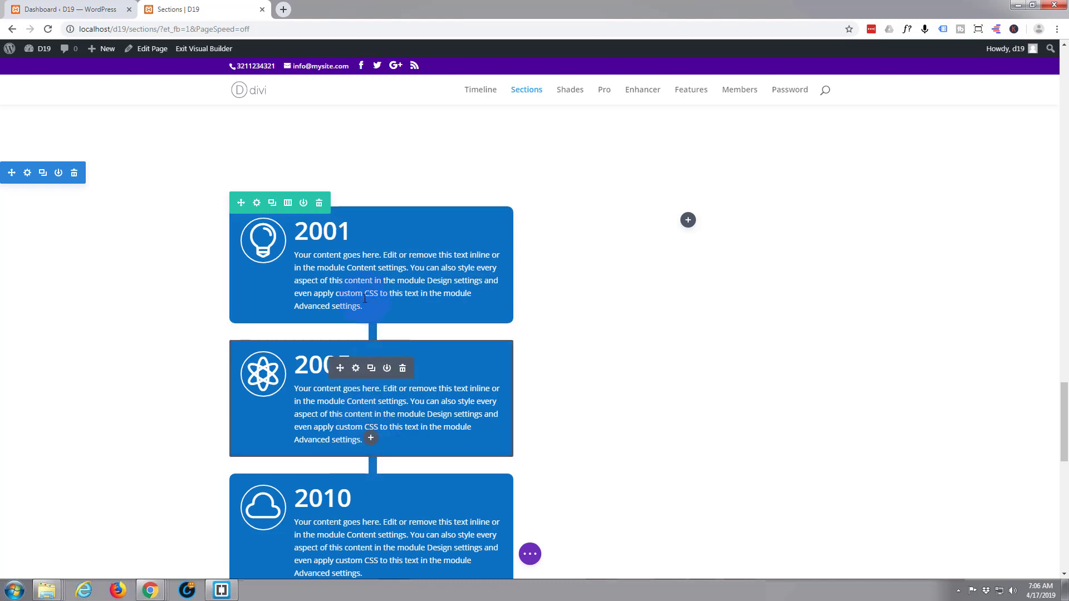
- Apply the bottom box-shadow preset (0px horizontal, 12px vertical) to the 2001 blurb and save
{"action": "left_click", "coordinate": [356, 235]}
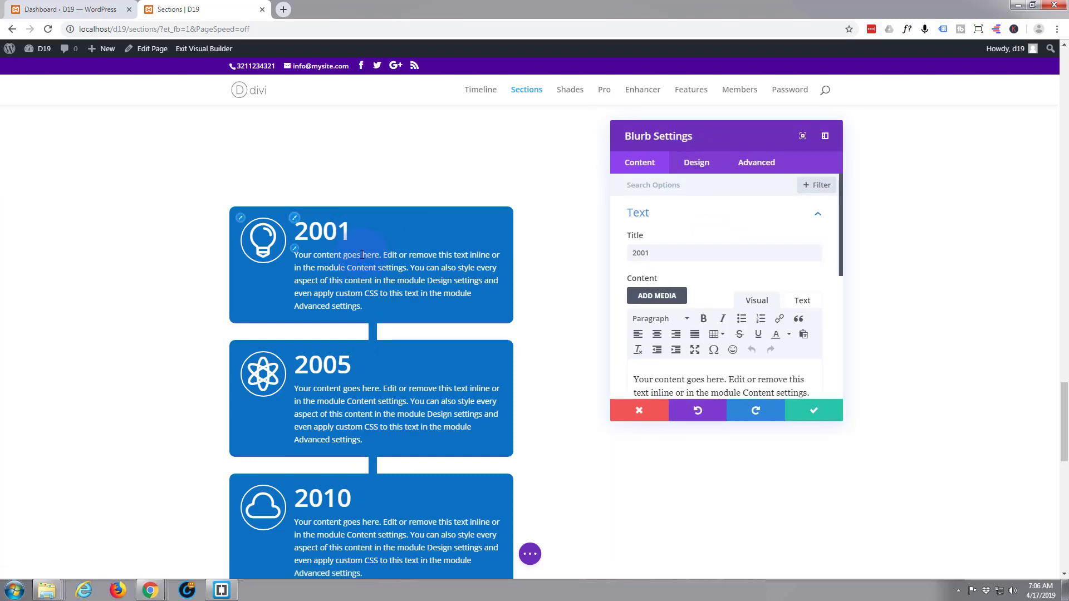
{"action": "left_click", "coordinate": [699, 164]}
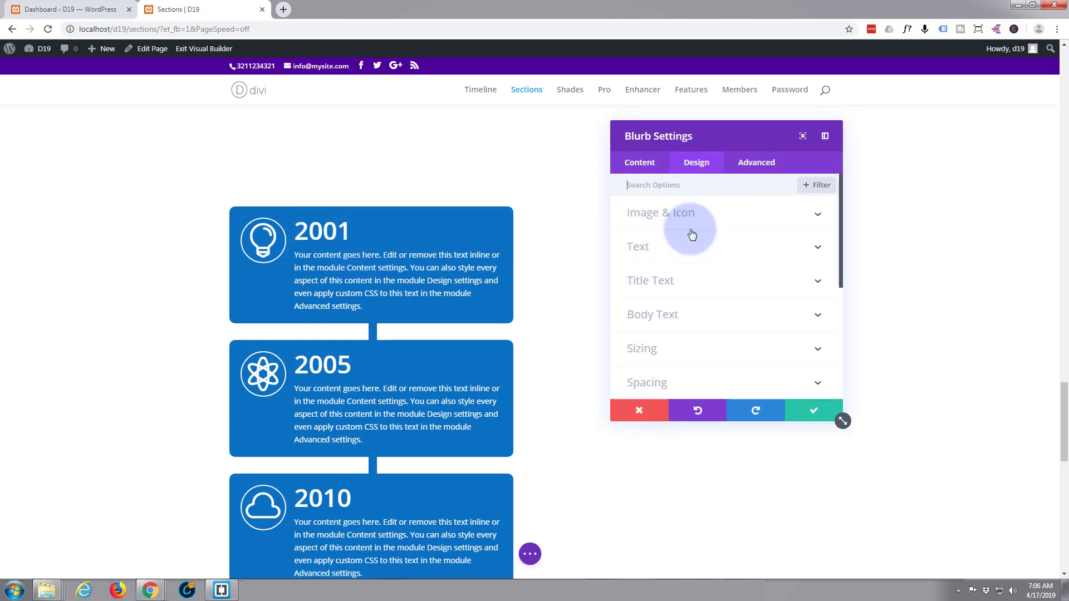
{"action": "scroll", "coordinate": [692, 231], "scroll_direction": "down", "scroll_amount": 3}
{"action": "scroll", "coordinate": [693, 231], "scroll_direction": "down", "scroll_amount": 2}
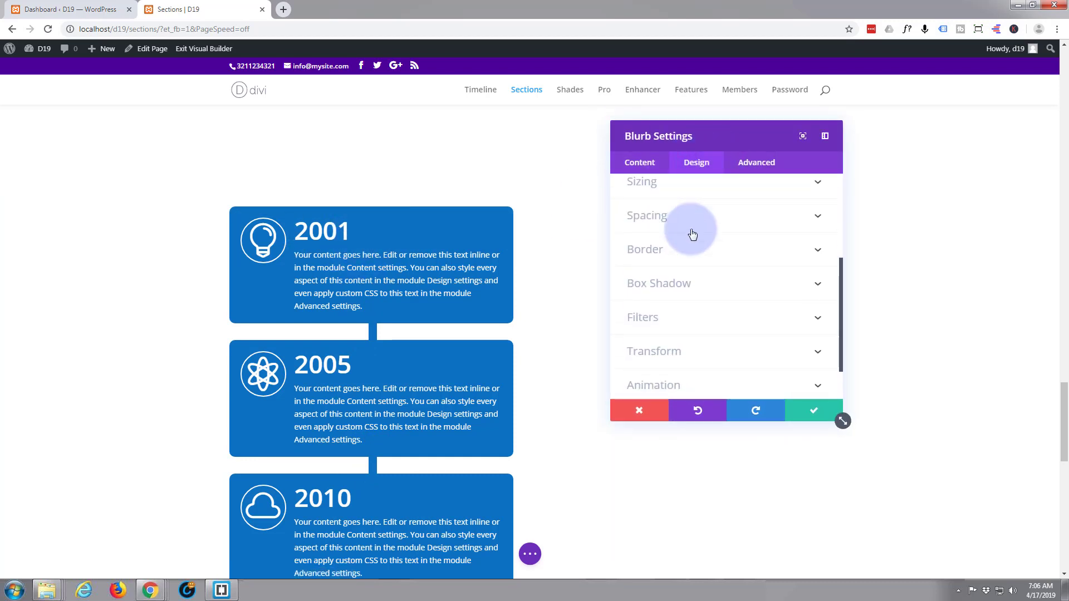
{"action": "left_click", "coordinate": [701, 281]}
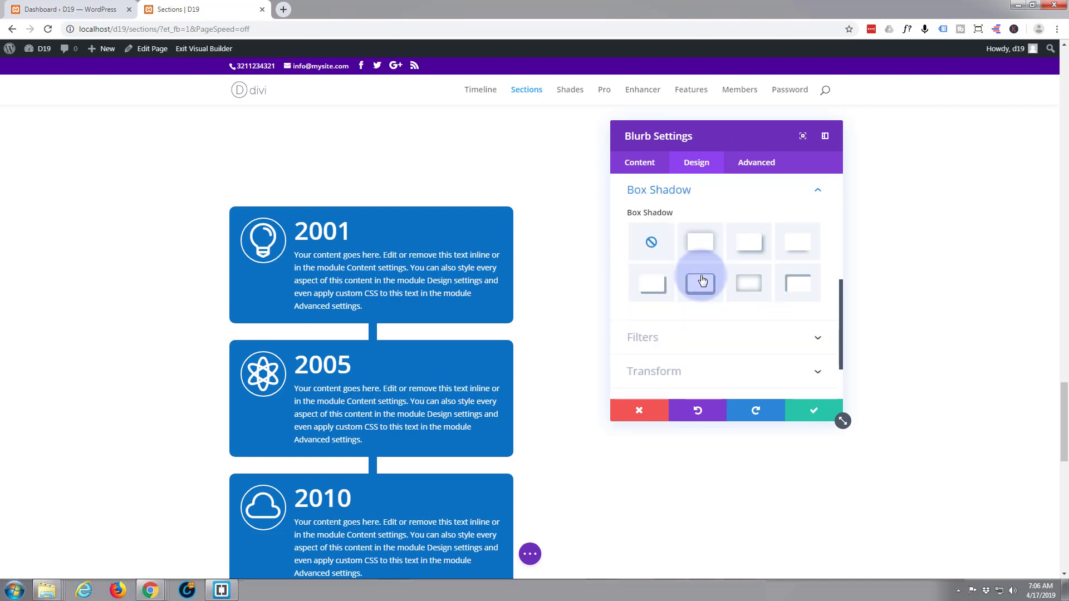
{"action": "left_click", "coordinate": [746, 248]}
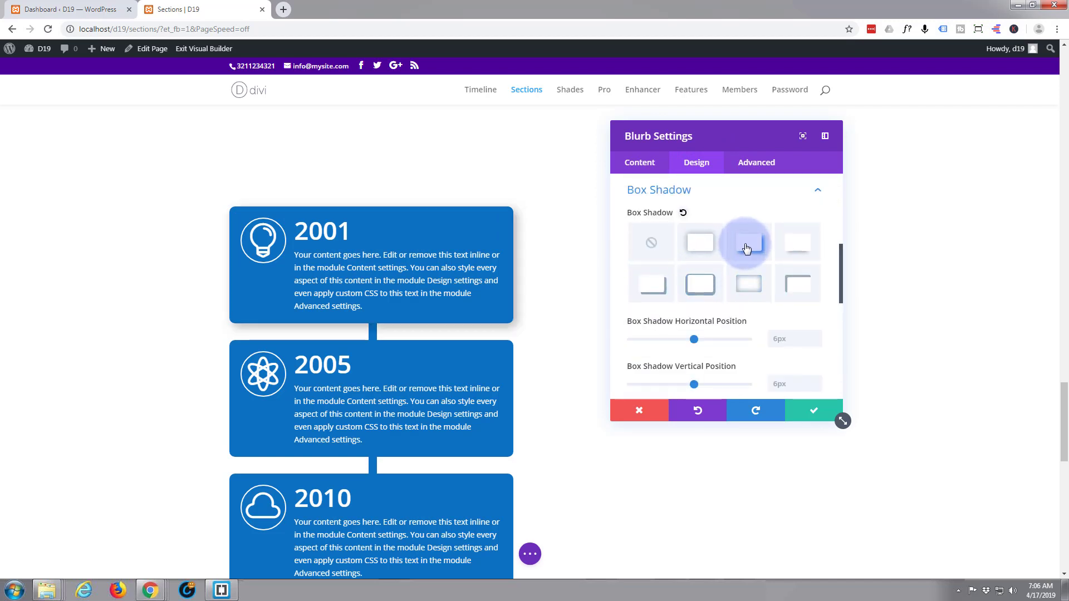
{"action": "left_click", "coordinate": [793, 247]}
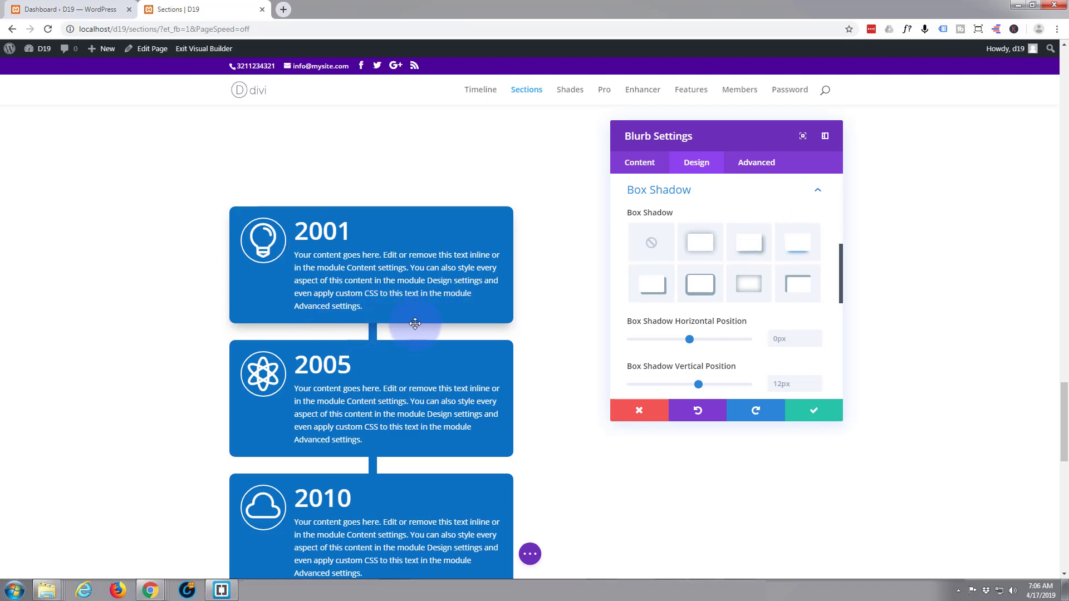
{"action": "left_click", "coordinate": [816, 414]}
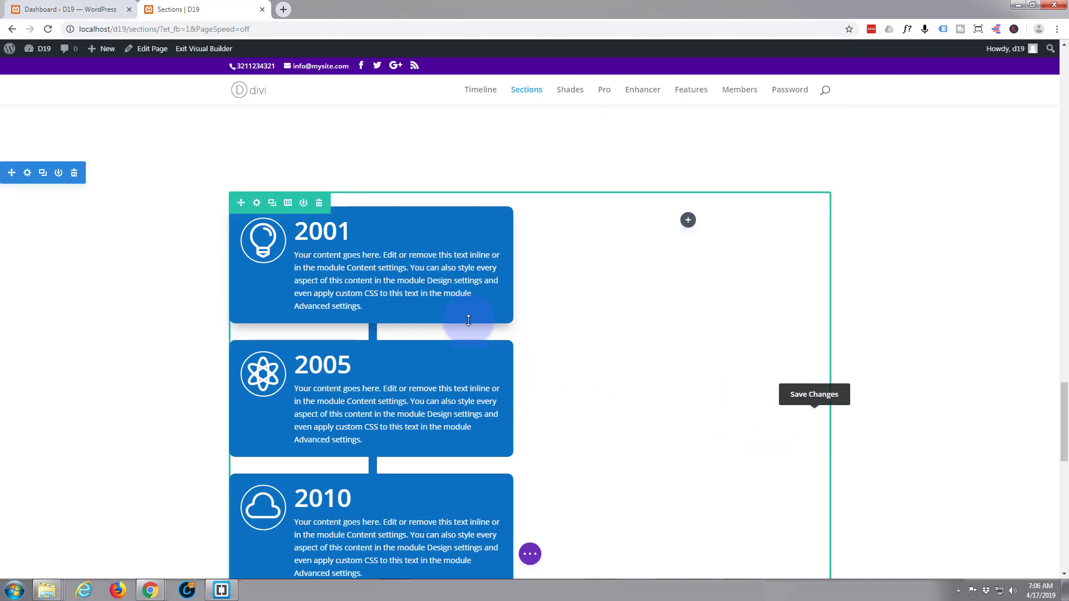
{"action": "mouse_move", "coordinate": [463, 232]}
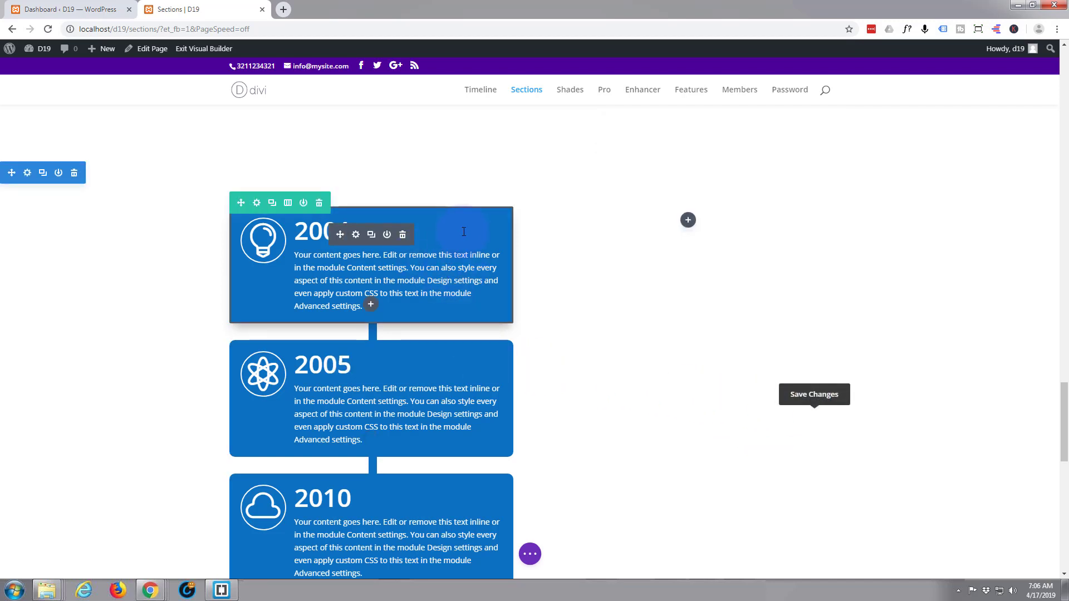
{"action": "scroll", "coordinate": [410, 392], "scroll_direction": "down", "scroll_amount": 2}
{"action": "scroll", "coordinate": [411, 402], "scroll_direction": "down", "scroll_amount": 2}
{"action": "scroll", "coordinate": [409, 401], "scroll_direction": "down", "scroll_amount": 2}
{"action": "scroll", "coordinate": [423, 318], "scroll_direction": "up", "scroll_amount": 4}
{"action": "scroll", "coordinate": [425, 321], "scroll_direction": "up", "scroll_amount": 2}
- Extend the 2001 blurb's styles, including the shadow, to all blurbs in This Column
{"action": "right_click", "coordinate": [348, 239]}
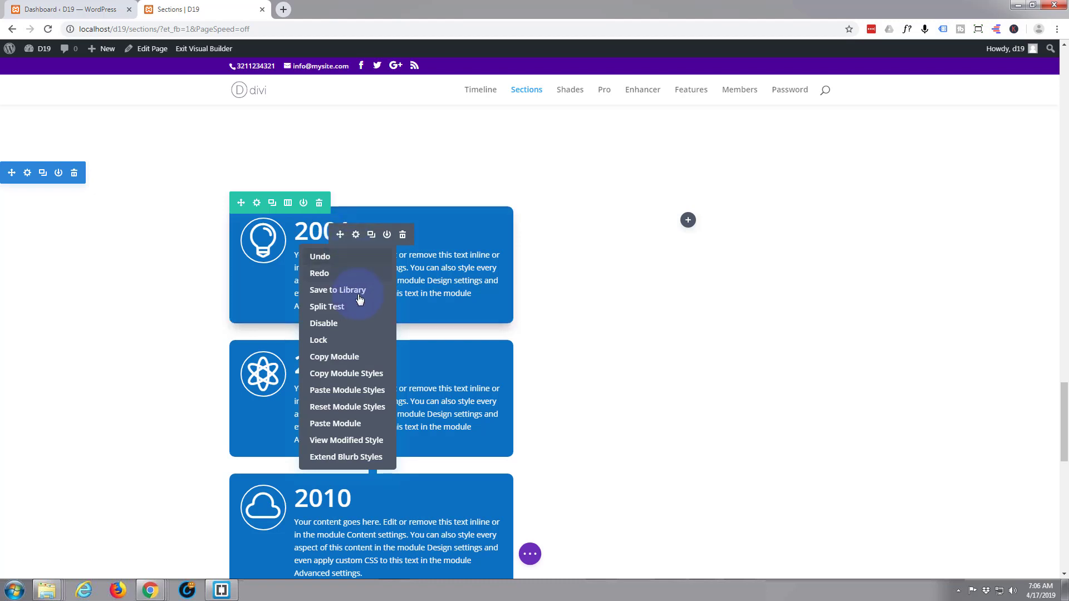
{"action": "left_click", "coordinate": [350, 457]}
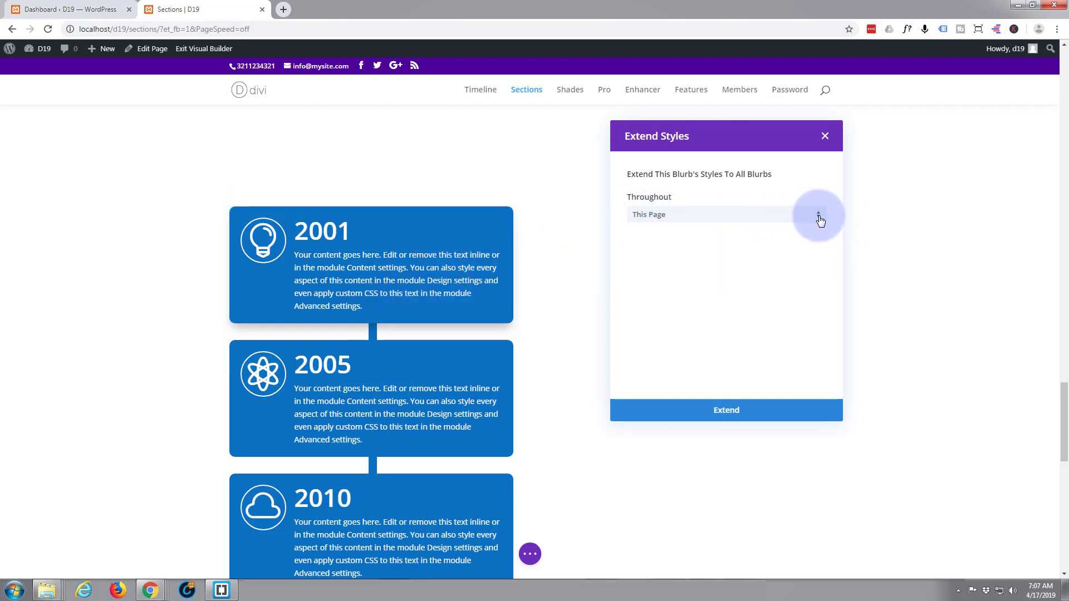
{"action": "left_click", "coordinate": [817, 215]}
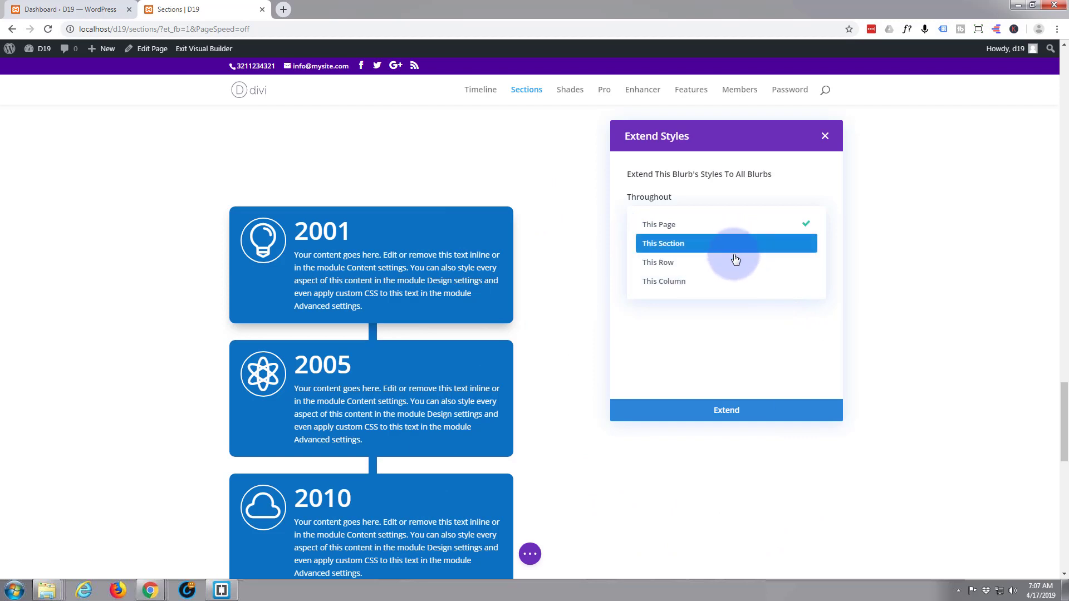
{"action": "left_click", "coordinate": [680, 285]}
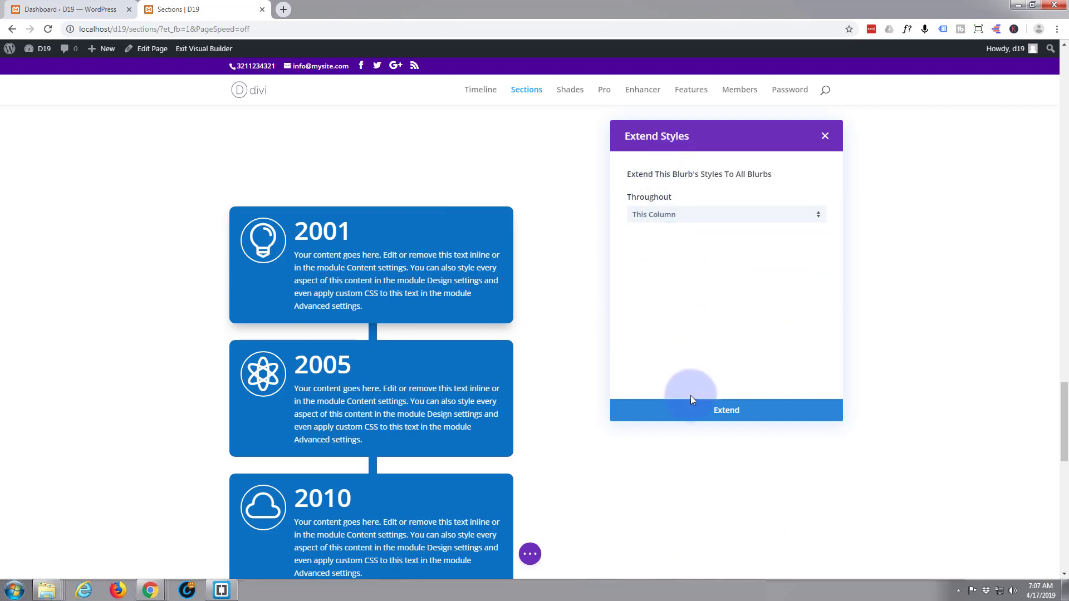
{"action": "left_click", "coordinate": [721, 412]}
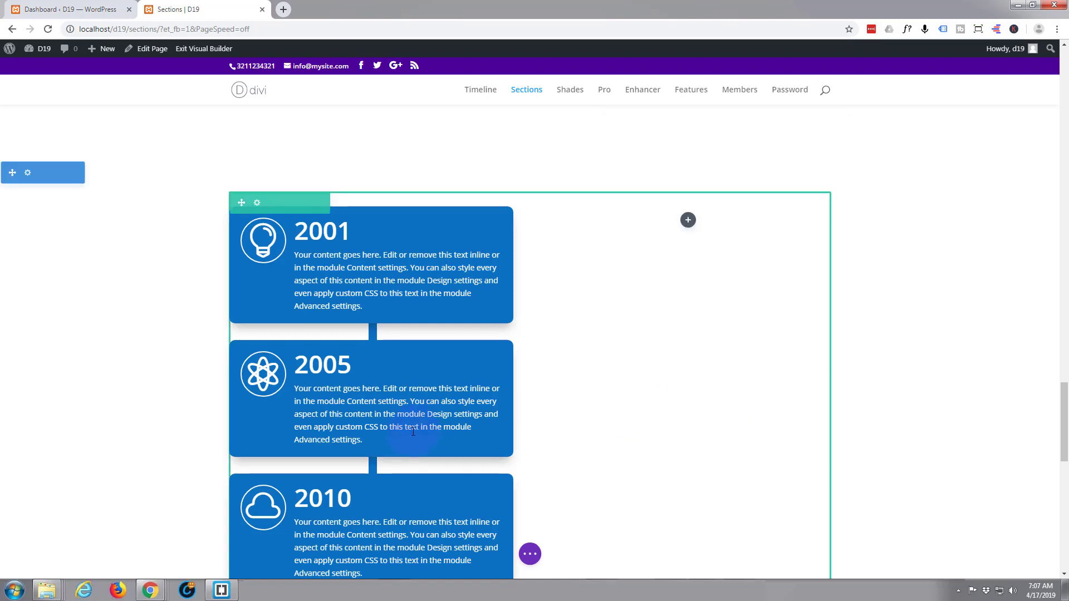
{"action": "scroll", "coordinate": [637, 303], "scroll_direction": "down", "scroll_amount": 1}
{"action": "scroll", "coordinate": [637, 303], "scroll_direction": "down", "scroll_amount": 1}
{"action": "scroll", "coordinate": [640, 304], "scroll_direction": "down", "scroll_amount": 1}
{"action": "scroll", "coordinate": [640, 304], "scroll_direction": "down", "scroll_amount": 1}
{"action": "scroll", "coordinate": [640, 304], "scroll_direction": "down", "scroll_amount": 2}
{"action": "scroll", "coordinate": [640, 305], "scroll_direction": "down", "scroll_amount": 1}
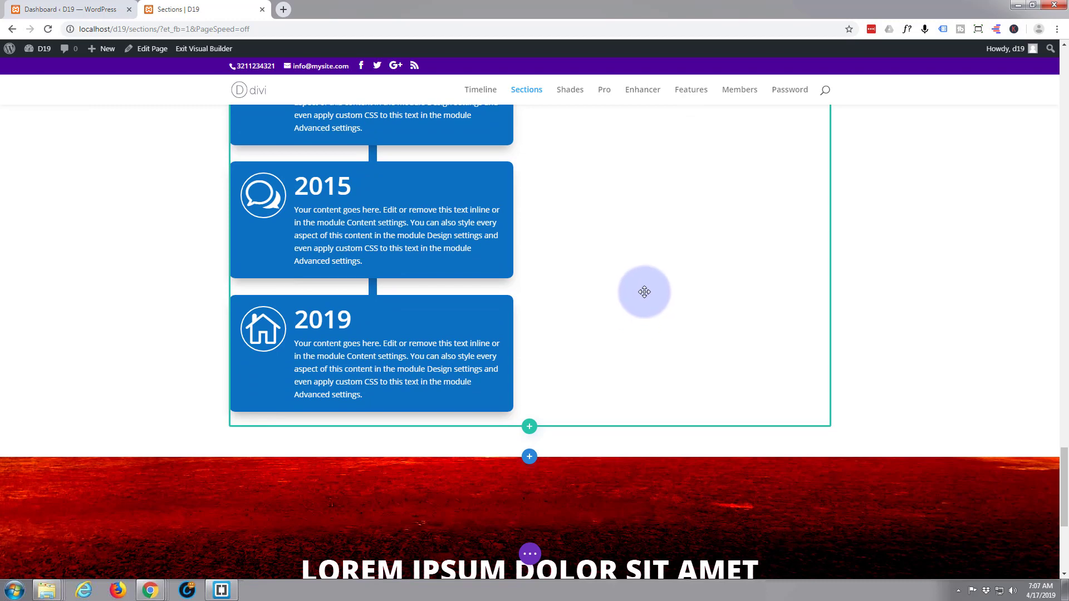
{"action": "scroll", "coordinate": [643, 292], "scroll_direction": "up", "scroll_amount": 1}
{"action": "scroll", "coordinate": [644, 293], "scroll_direction": "up", "scroll_amount": 1}
{"action": "scroll", "coordinate": [644, 293], "scroll_direction": "down", "scroll_amount": 2}
- Save the page from the page settings bar
{"action": "left_click", "coordinate": [531, 555]}
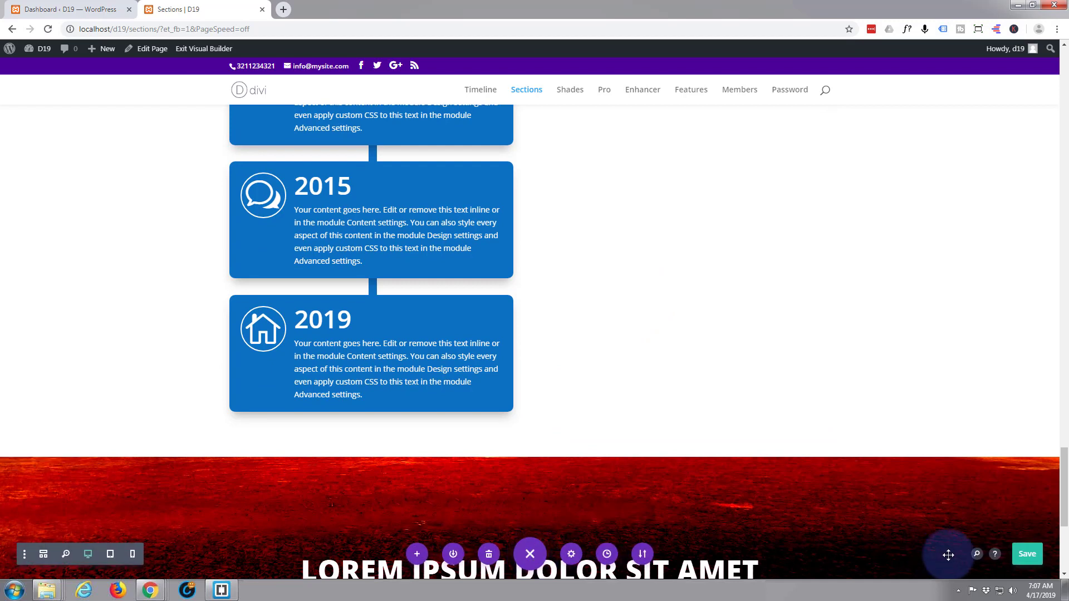
{"action": "left_click", "coordinate": [1029, 554]}
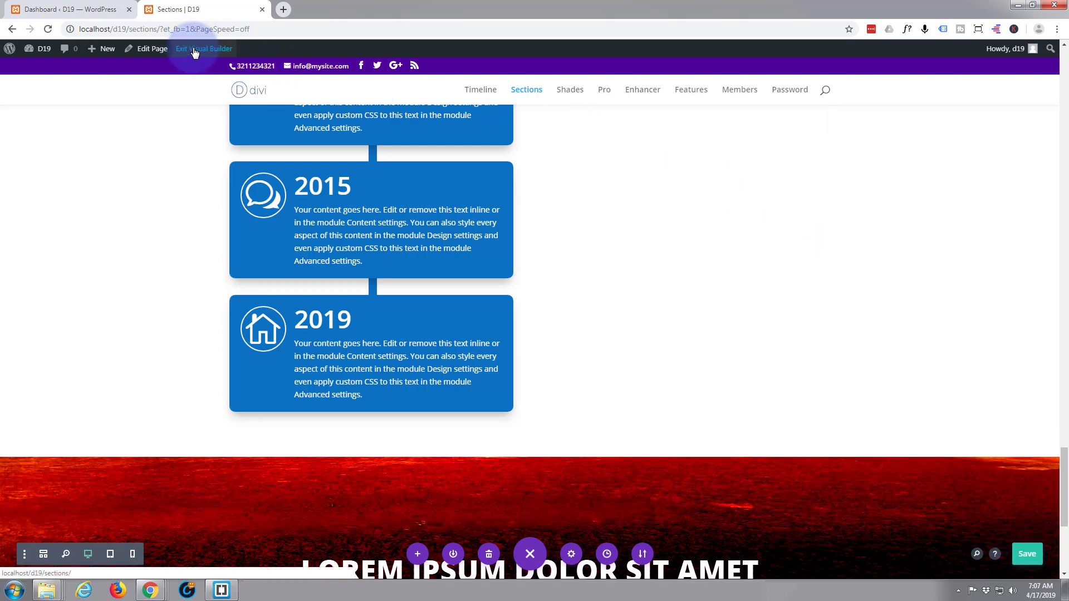
- Exit the Visual Builder to view the live Sections page with the timeline
{"action": "left_click", "coordinate": [193, 50]}
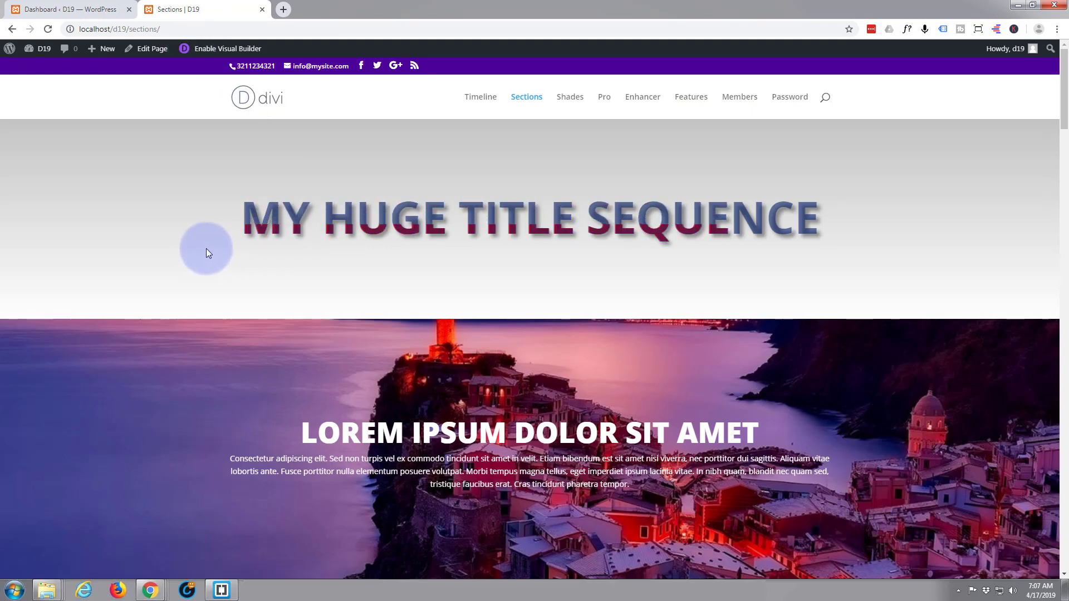
{"action": "scroll", "coordinate": [206, 248], "scroll_direction": "down", "scroll_amount": 2}
{"action": "scroll", "coordinate": [209, 246], "scroll_direction": "down", "scroll_amount": 2}
{"action": "scroll", "coordinate": [208, 247], "scroll_direction": "down", "scroll_amount": 1}
{"action": "scroll", "coordinate": [208, 246], "scroll_direction": "down", "scroll_amount": 1}
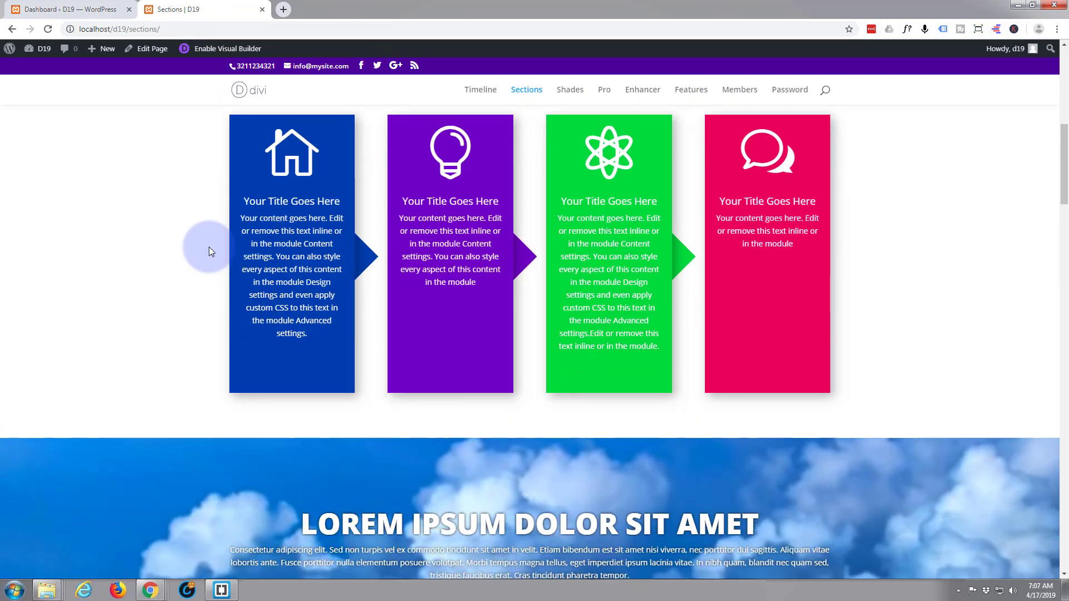
{"action": "scroll", "coordinate": [209, 246], "scroll_direction": "down", "scroll_amount": 3}
{"action": "scroll", "coordinate": [209, 247], "scroll_direction": "down", "scroll_amount": 3}
{"action": "scroll", "coordinate": [208, 246], "scroll_direction": "down", "scroll_amount": 2}
{"action": "scroll", "coordinate": [210, 247], "scroll_direction": "down", "scroll_amount": 3}
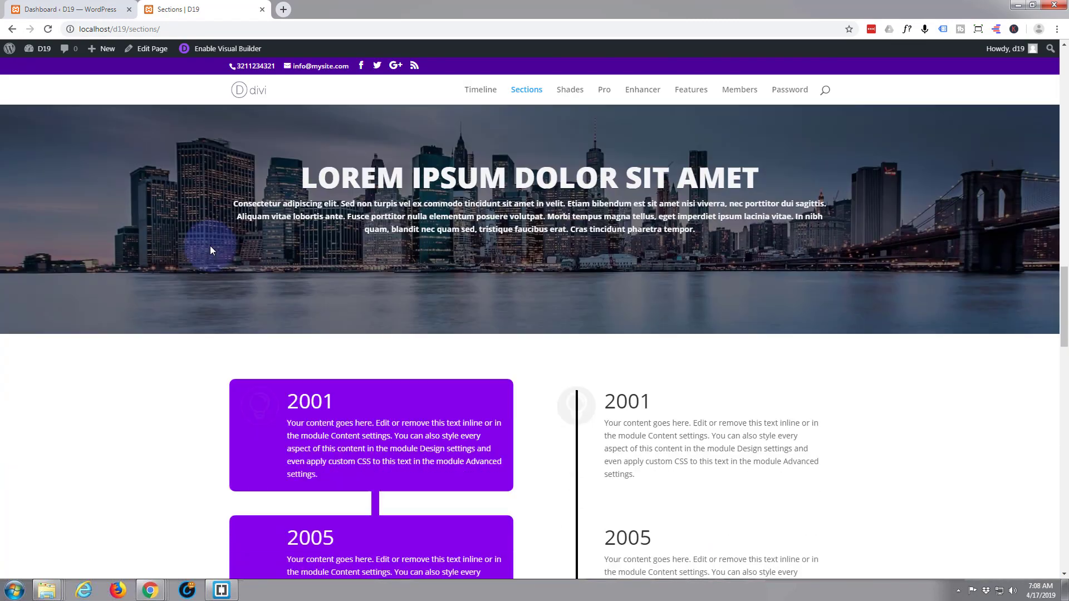
{"action": "scroll", "coordinate": [210, 246], "scroll_direction": "down", "scroll_amount": 2}
{"action": "scroll", "coordinate": [210, 244], "scroll_direction": "down", "scroll_amount": 3}
{"action": "scroll", "coordinate": [210, 245], "scroll_direction": "down", "scroll_amount": 2}
{"action": "scroll", "coordinate": [211, 244], "scroll_direction": "down", "scroll_amount": 2}
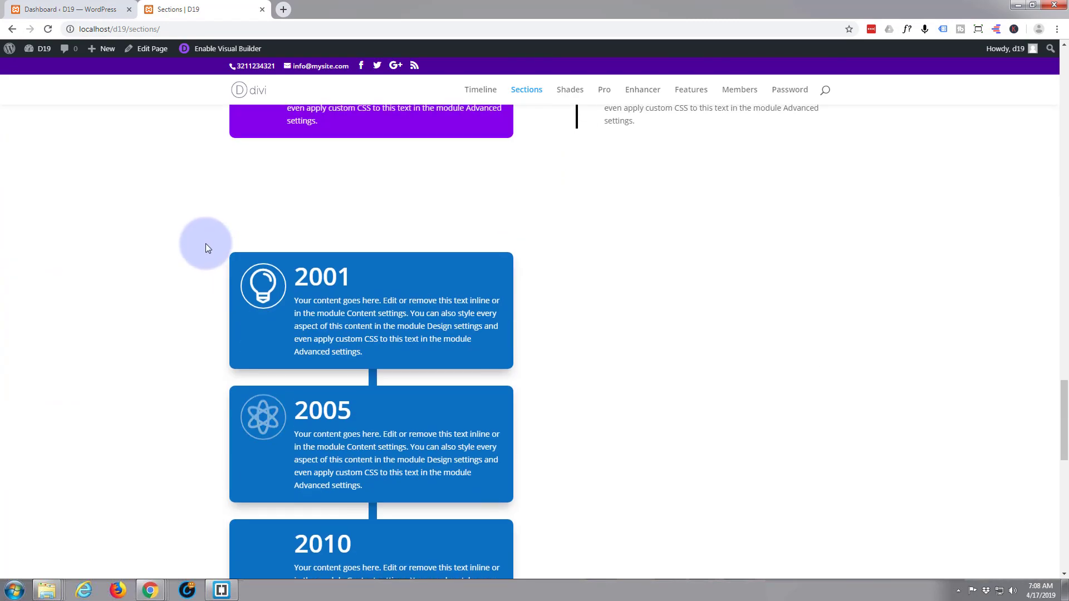
{"action": "scroll", "coordinate": [206, 244], "scroll_direction": "down", "scroll_amount": 1}
{"action": "scroll", "coordinate": [204, 242], "scroll_direction": "down", "scroll_amount": 1}
{"action": "scroll", "coordinate": [162, 242], "scroll_direction": "down", "scroll_amount": 1}
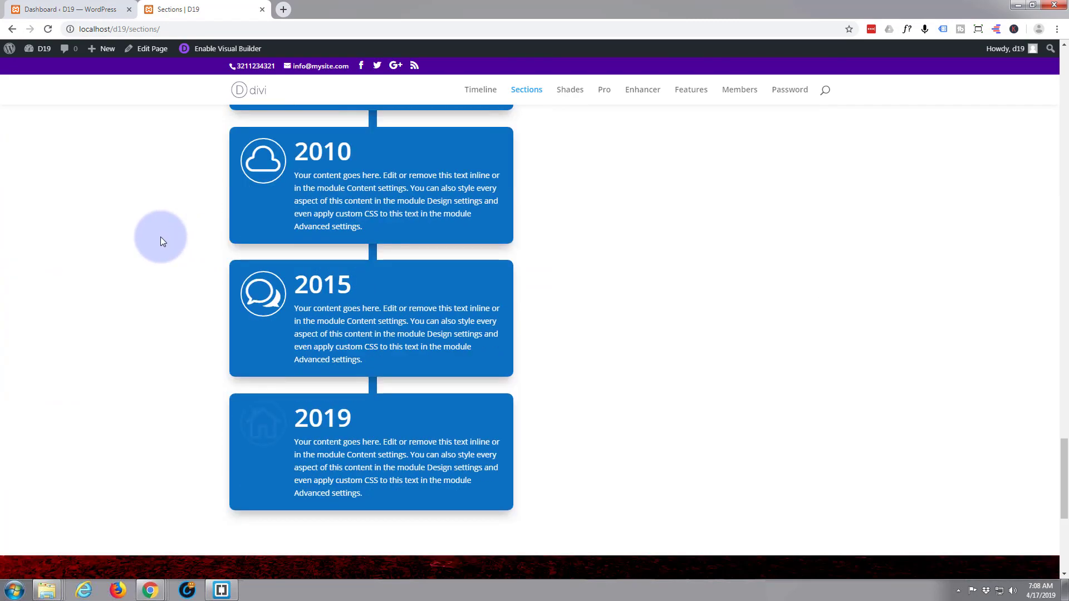
{"action": "scroll", "coordinate": [161, 241], "scroll_direction": "up", "scroll_amount": 5}
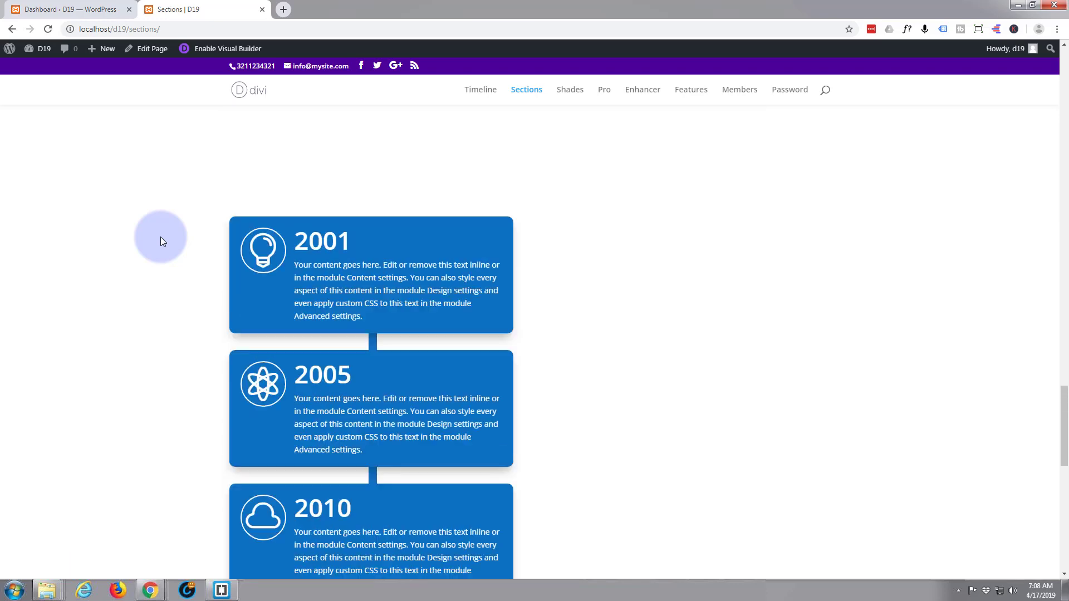
{"action": "scroll", "coordinate": [161, 241], "scroll_direction": "down", "scroll_amount": 2}
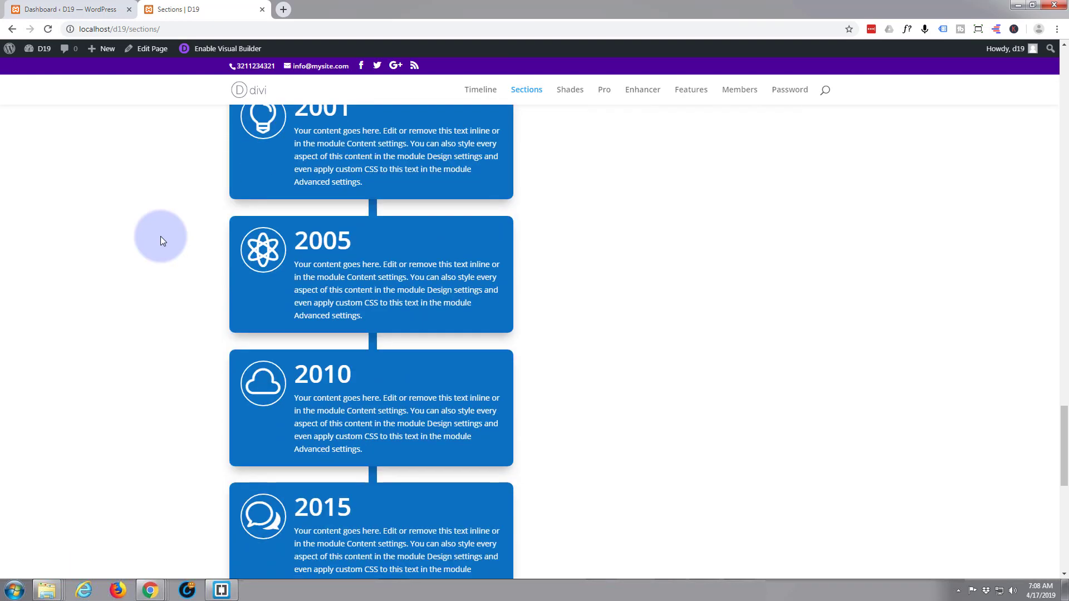
{"action": "scroll", "coordinate": [162, 235], "scroll_direction": "up", "scroll_amount": 2}
{"action": "scroll", "coordinate": [161, 236], "scroll_direction": "down", "scroll_amount": 1}
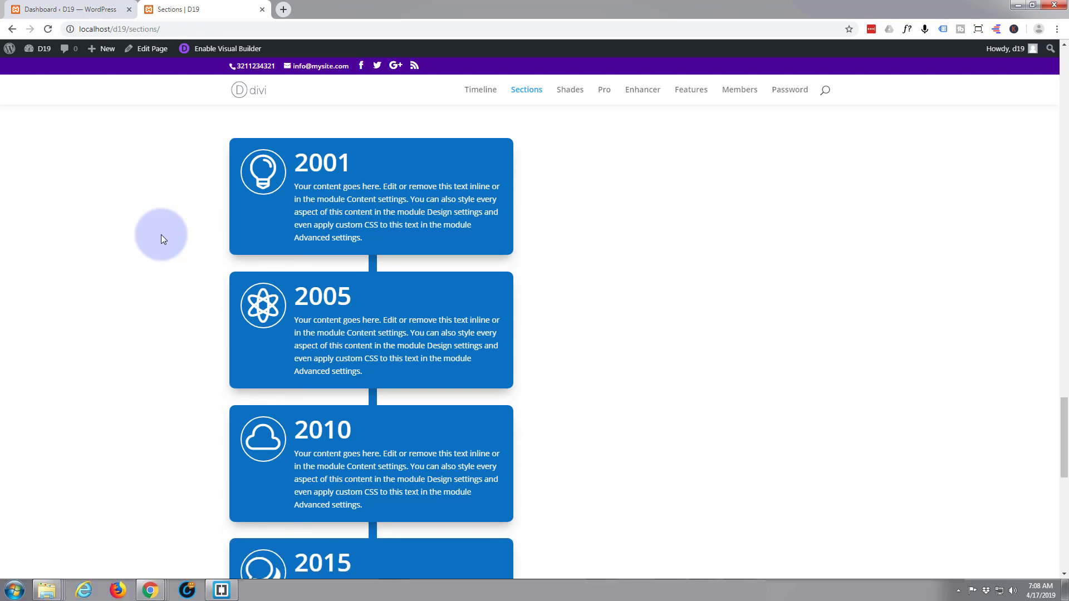
{"action": "scroll", "coordinate": [161, 236], "scroll_direction": "down", "scroll_amount": 1}
{"action": "scroll", "coordinate": [161, 236], "scroll_direction": "down", "scroll_amount": 1}
{"action": "scroll", "coordinate": [161, 235], "scroll_direction": "down", "scroll_amount": 2}
{"action": "scroll", "coordinate": [161, 235], "scroll_direction": "down", "scroll_amount": 2}
{"action": "scroll", "coordinate": [161, 235], "scroll_direction": "down", "scroll_amount": 1}
{"action": "scroll", "coordinate": [161, 235], "scroll_direction": "up", "scroll_amount": 3}
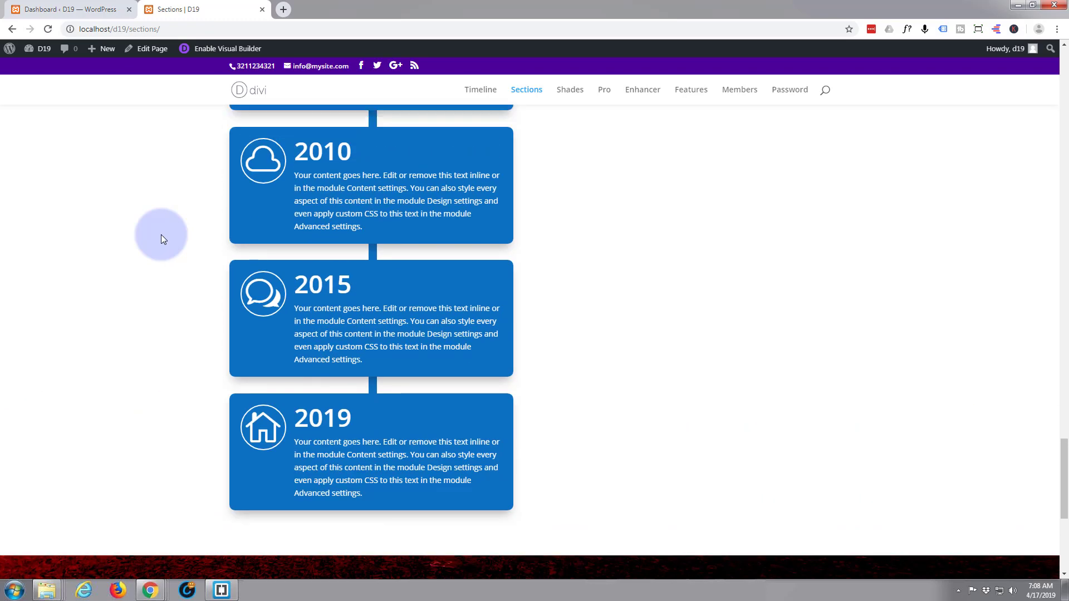
{"action": "scroll", "coordinate": [161, 234], "scroll_direction": "up", "scroll_amount": 1}
{"action": "scroll", "coordinate": [161, 235], "scroll_direction": "up", "scroll_amount": 1}
{"action": "scroll", "coordinate": [161, 235], "scroll_direction": "up", "scroll_amount": 2}
{"action": "scroll", "coordinate": [161, 235], "scroll_direction": "up", "scroll_amount": 2}
{"action": "scroll", "coordinate": [163, 240], "scroll_direction": "down", "scroll_amount": 2}
{"action": "scroll", "coordinate": [162, 240], "scroll_direction": "down", "scroll_amount": 2}
{"action": "scroll", "coordinate": [162, 239], "scroll_direction": "up", "scroll_amount": 1}
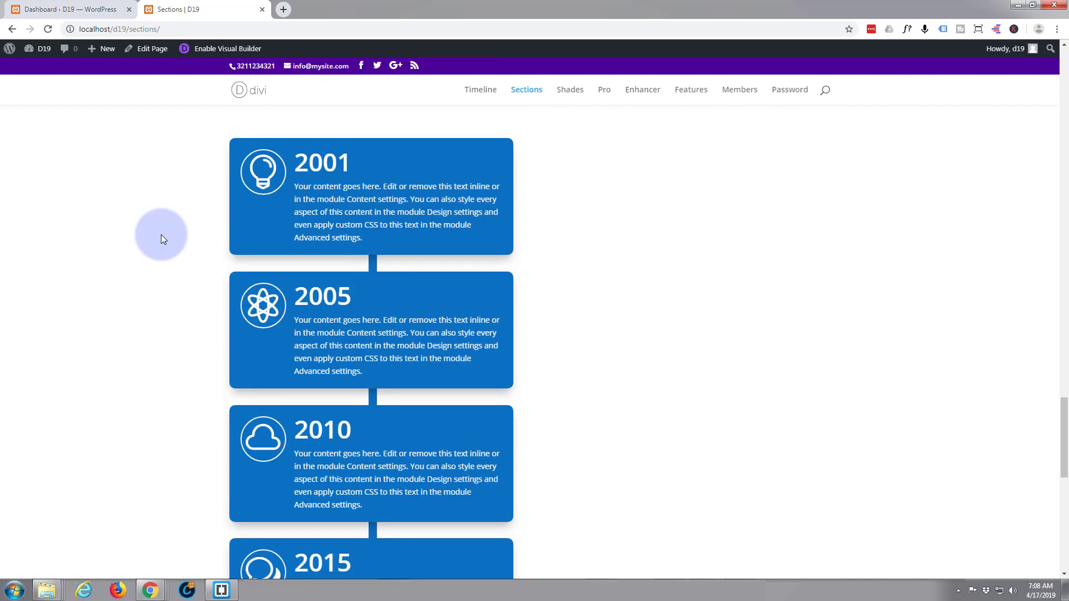